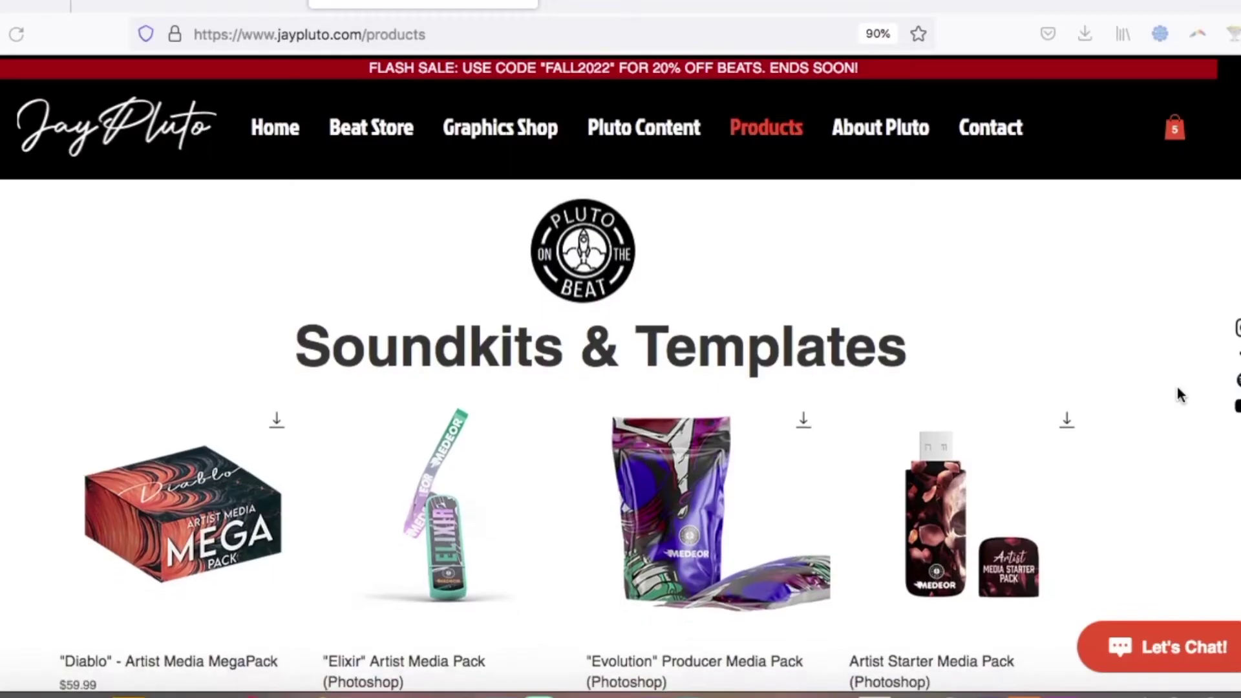
scroll(1176, 384, "down", 3)
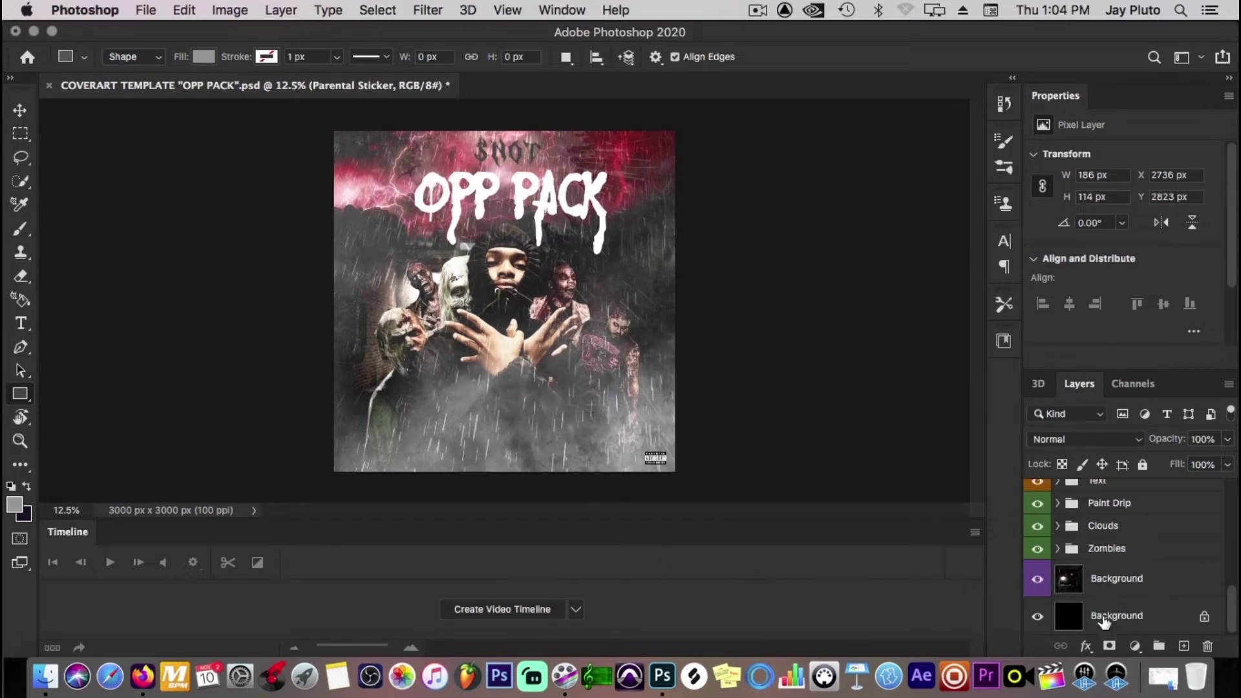
Hide every layer group above the two Background layers and select the upper Background layer with the alley photo.
left_click(1131, 616)
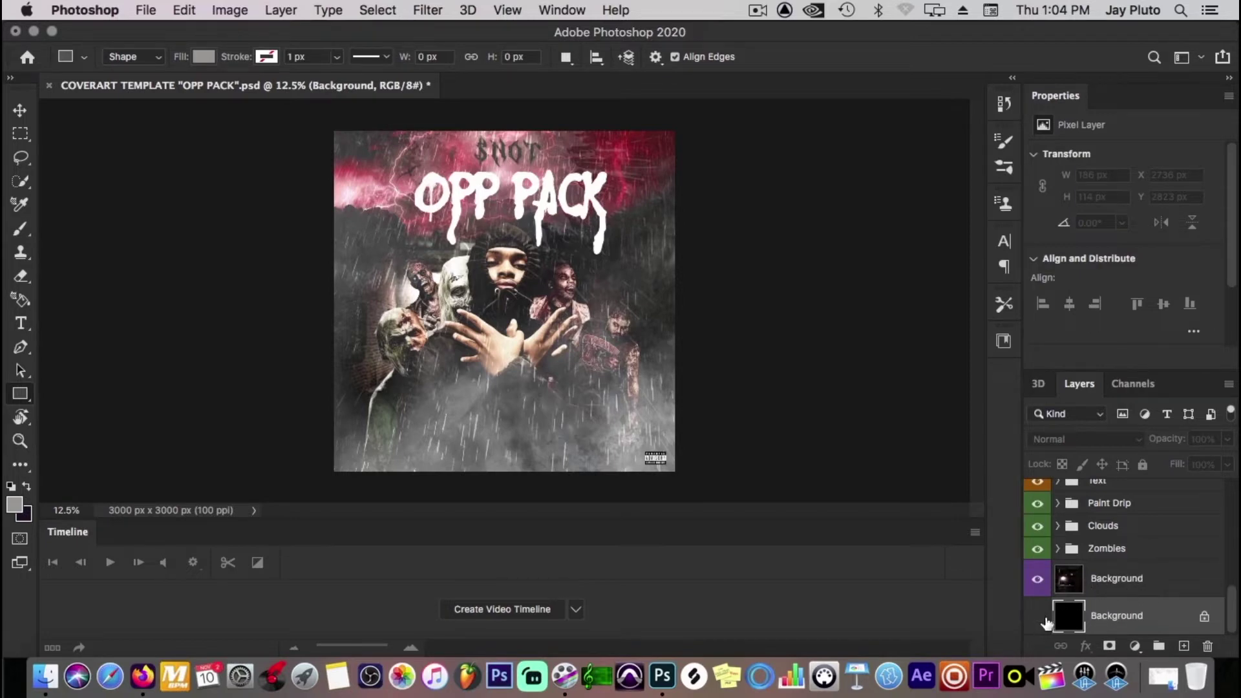
right_click(1038, 579)
left_click(1023, 588)
left_click_drag(1037, 549, 1039, 495)
scroll(1038, 517, "up", 2)
left_click(1037, 578, "alt")
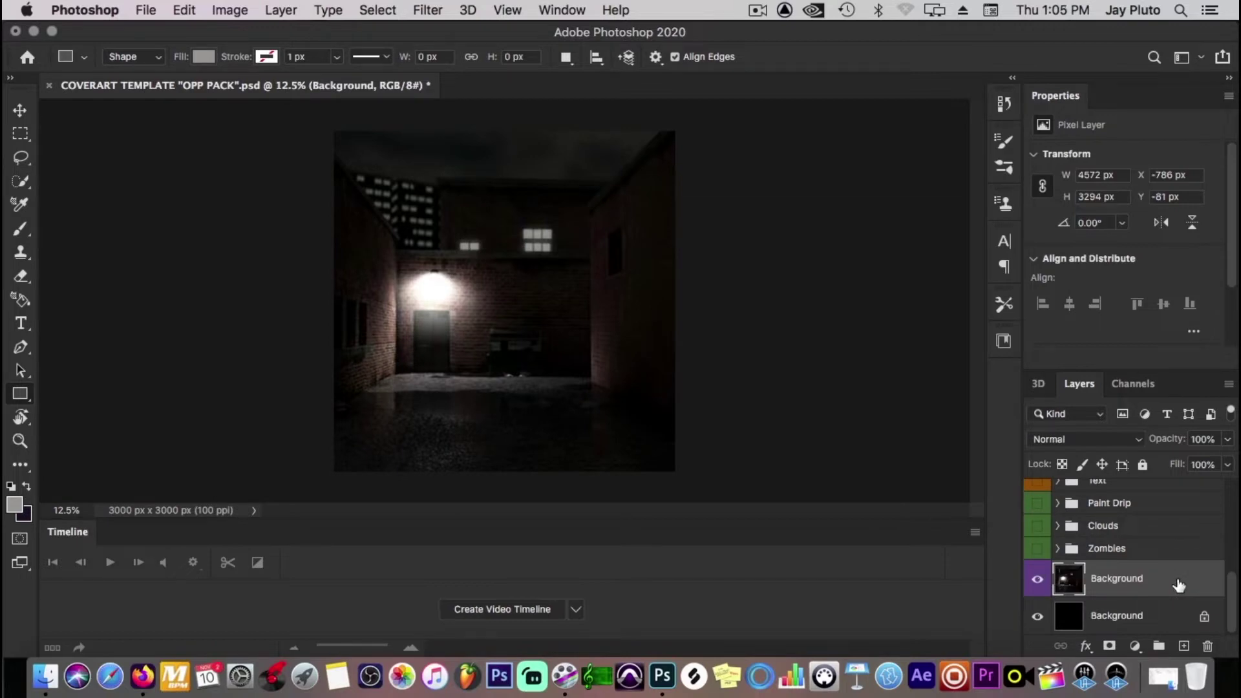
Switch to Firefox, search Google Images for "urban dark background" and look through the results.
left_click(143, 684)
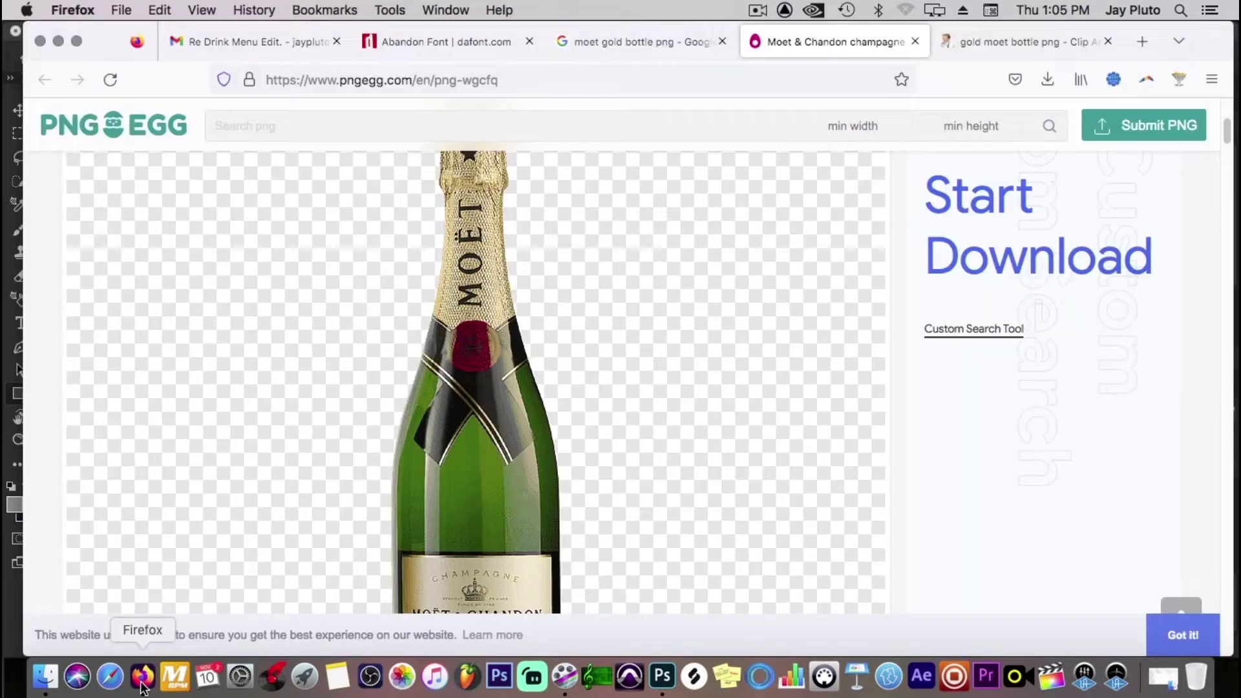
left_click(641, 48)
triple_click(271, 143)
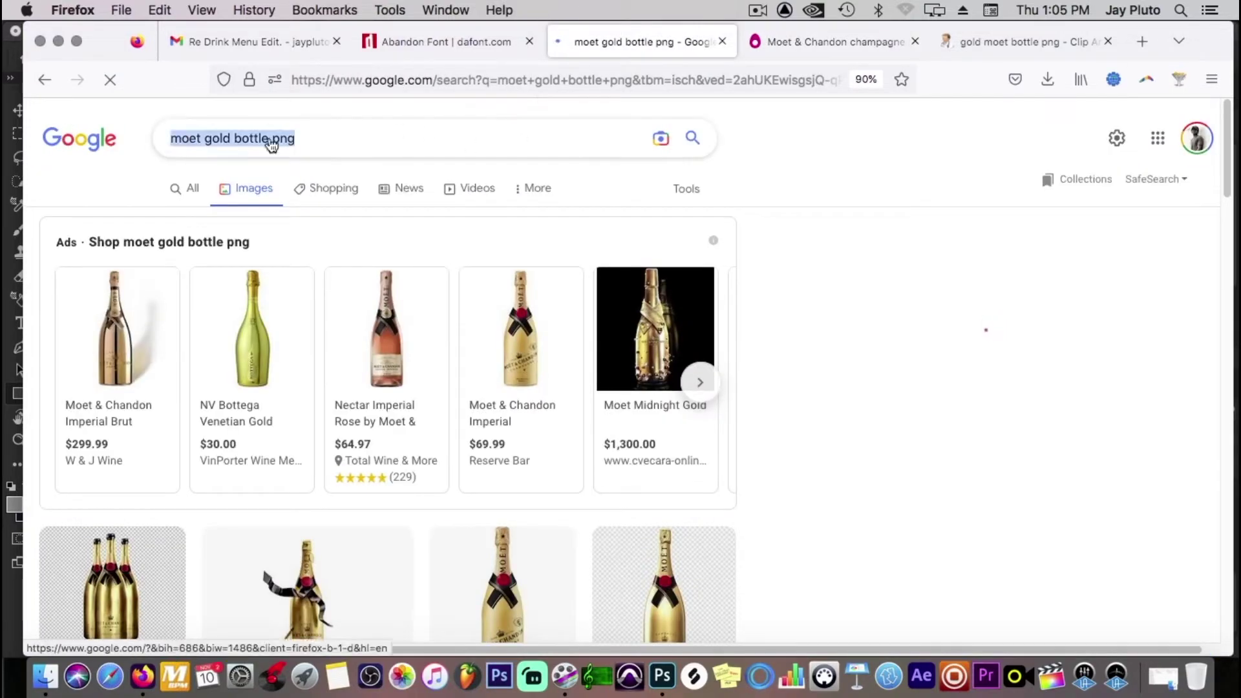
type("urban")
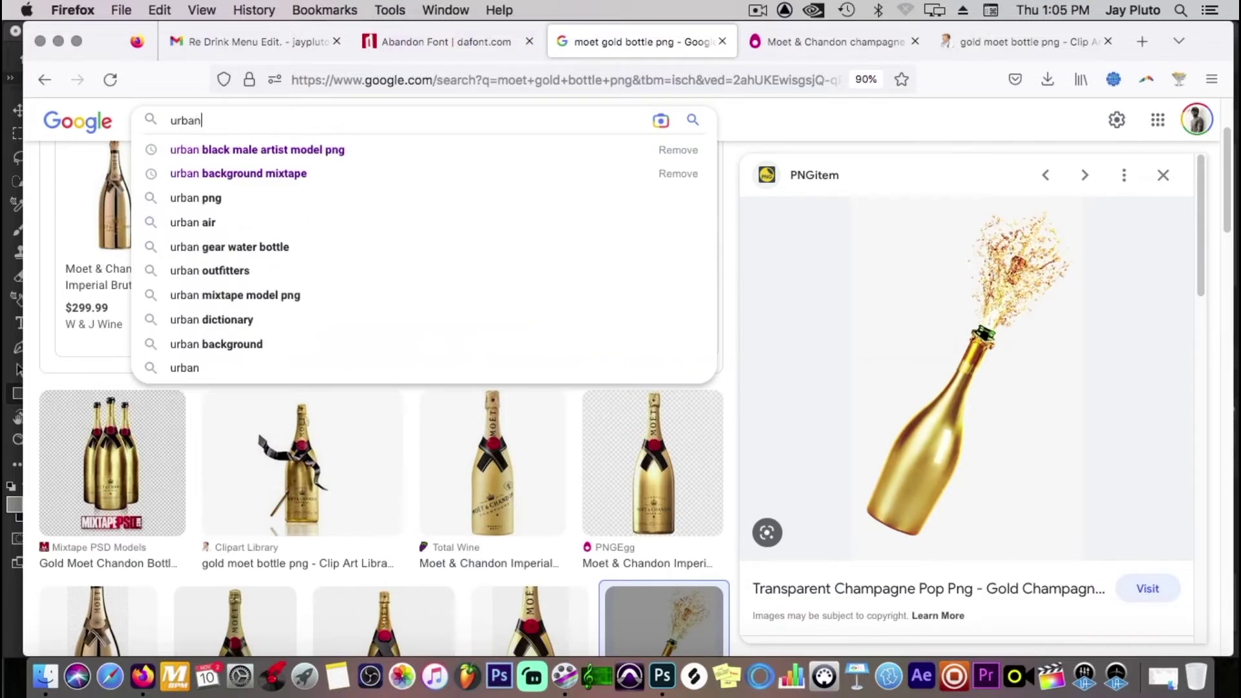
type(" dark back")
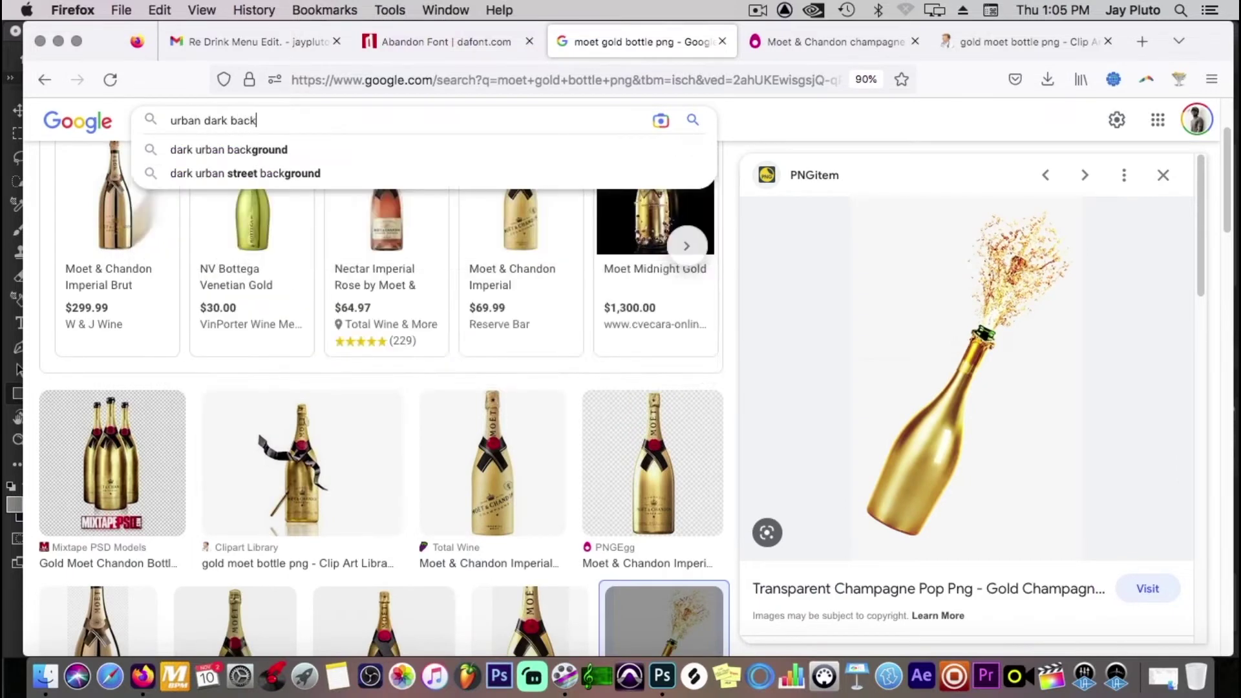
type("ground")
key("Return")
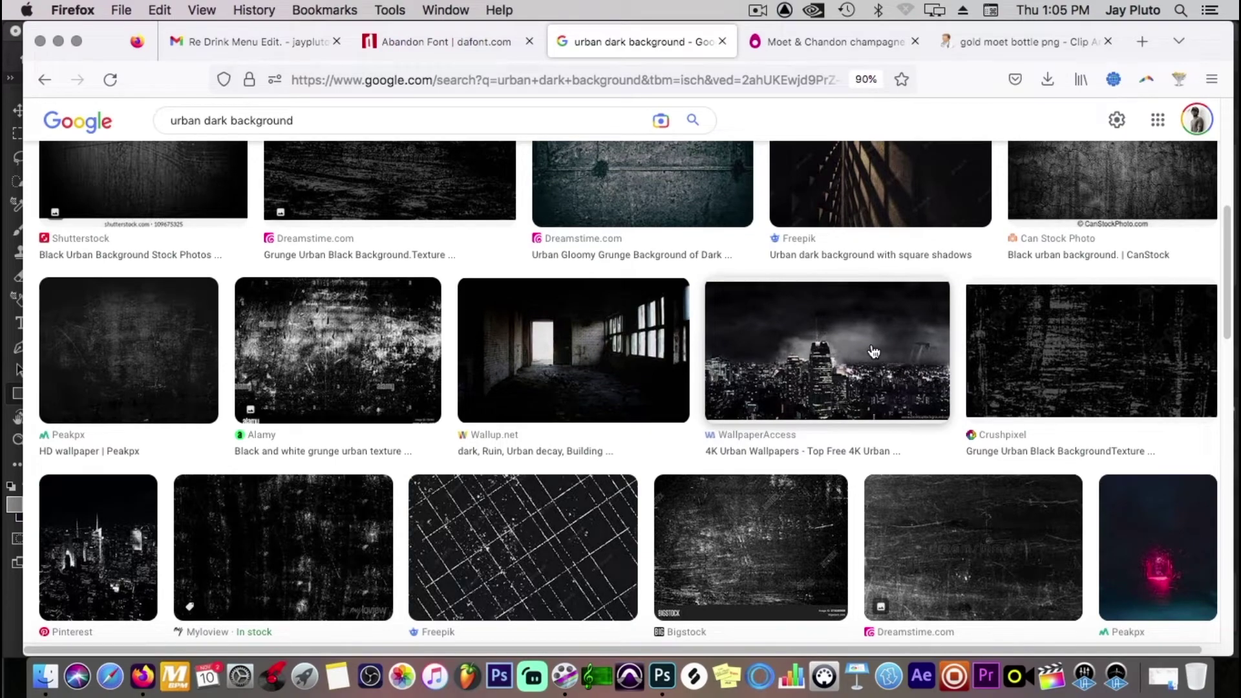
scroll(874, 351, "down", 20)
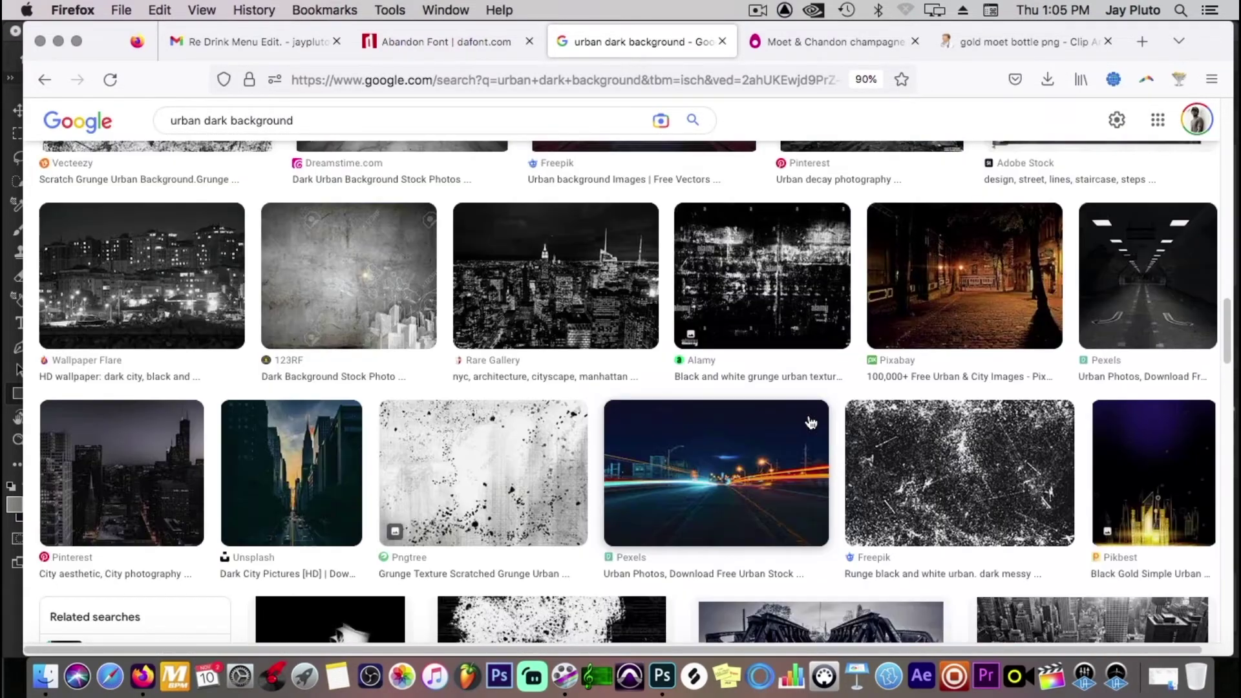
scroll(809, 419, "down", 3)
scroll(809, 420, "up", 4)
scroll(869, 312, "down", 4)
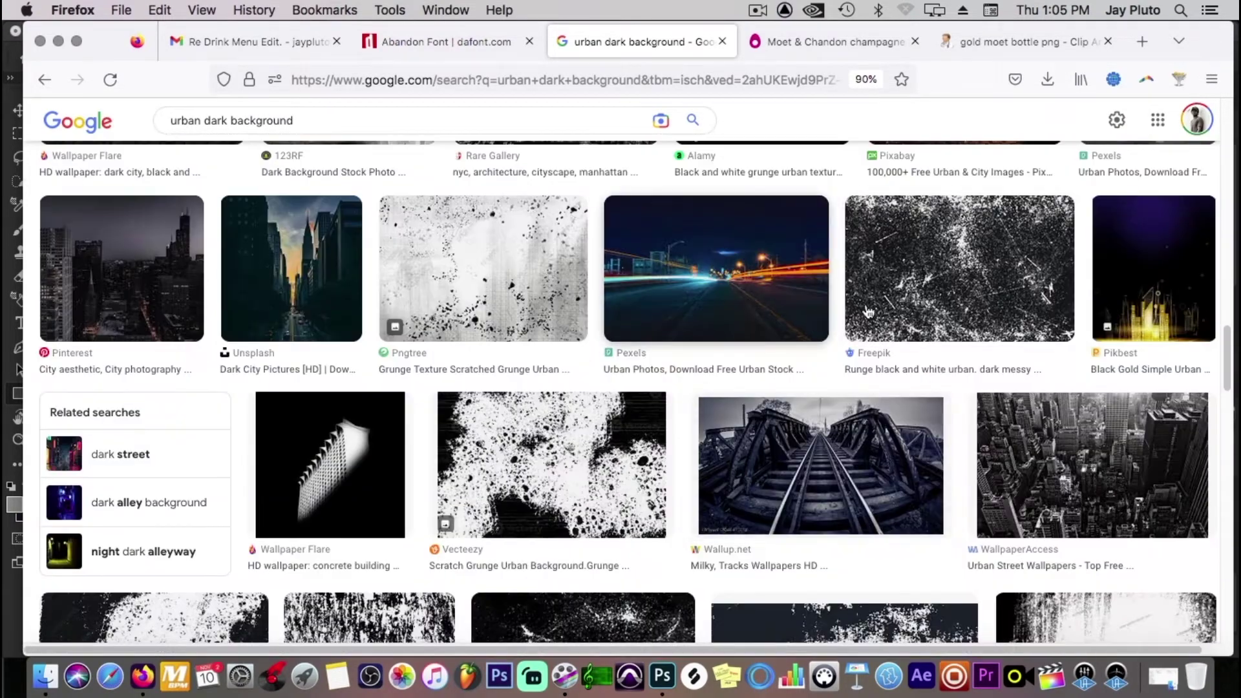
scroll(863, 388, "up", 20)
Show the Google Images results for "alley background urban" and filter them to the Large size.
key("super+bracketleft")
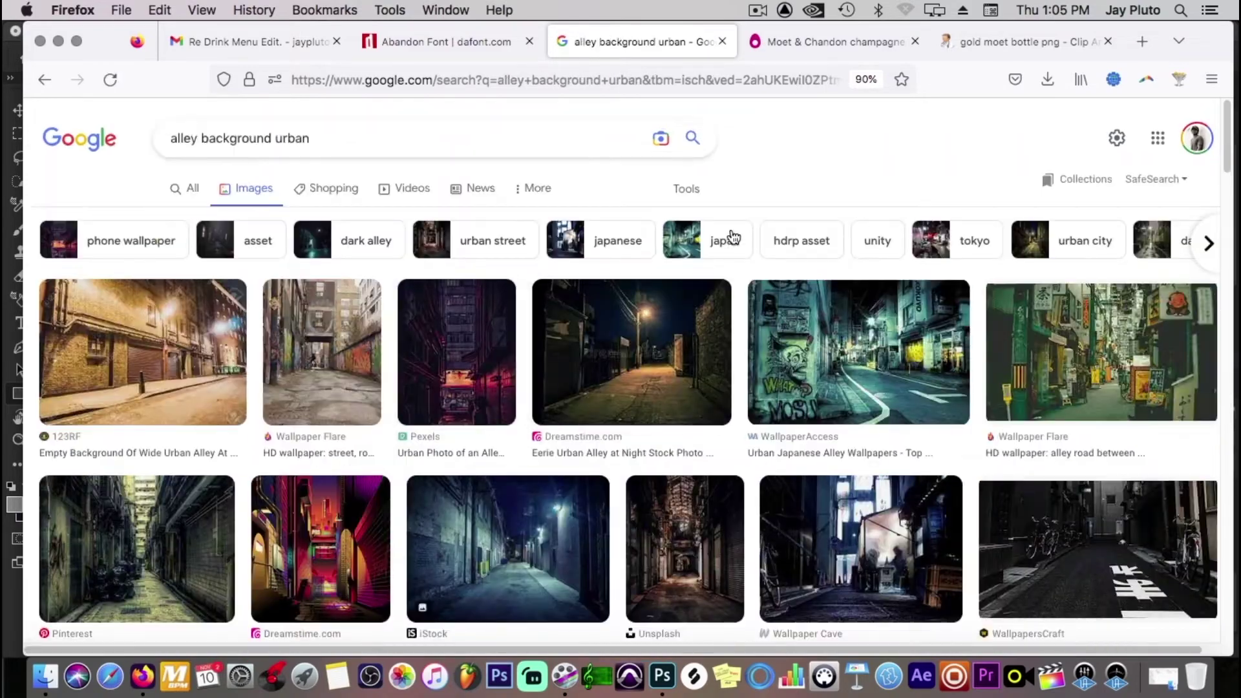
left_click(684, 190)
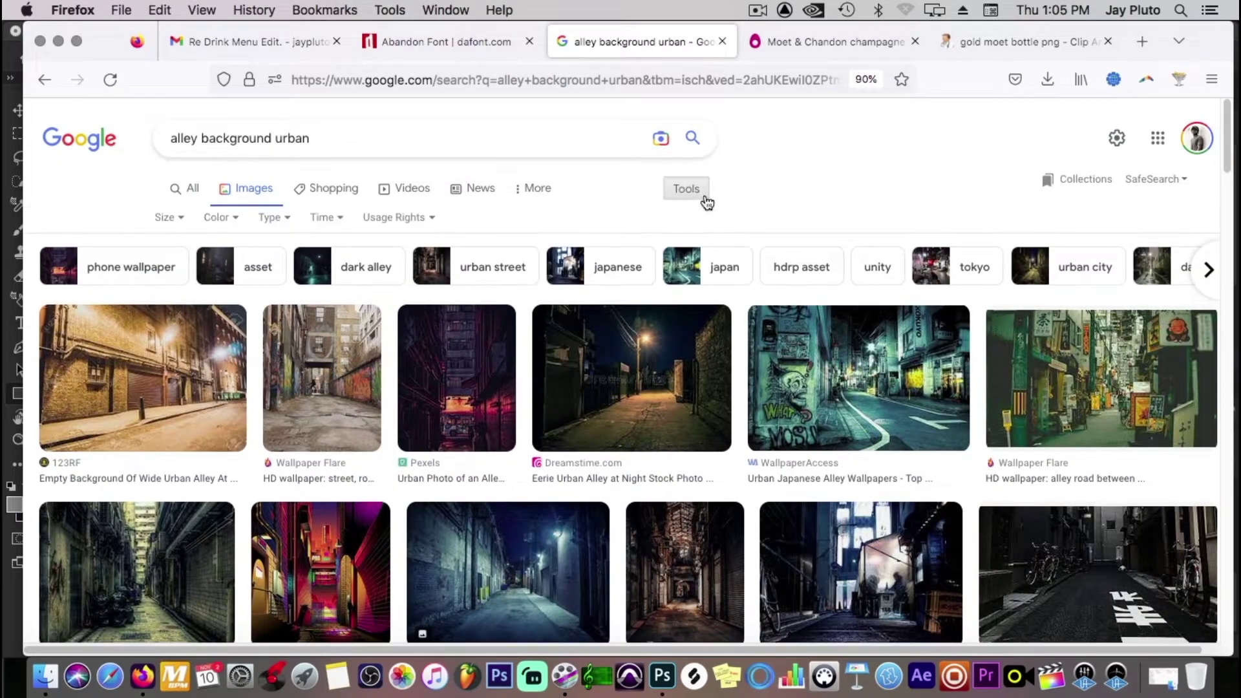
left_click(182, 220)
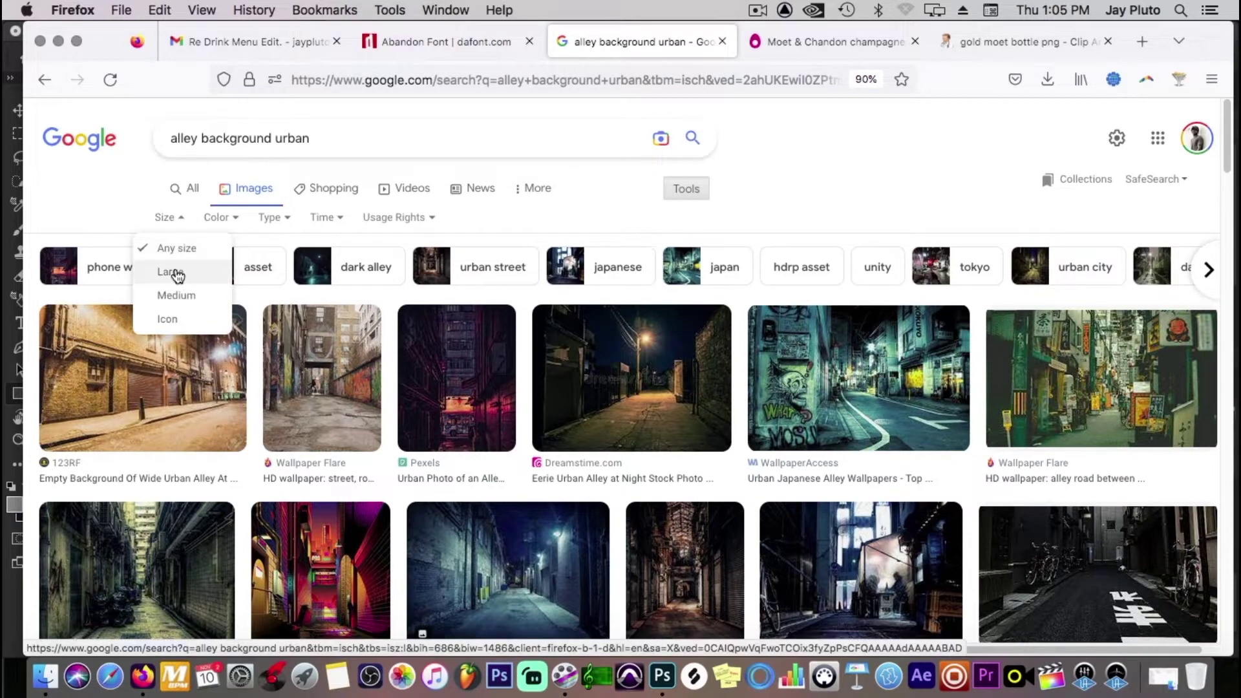
left_click(175, 271)
Examine the large urban alley images for a dark photo suitable as a cover art background.
scroll(283, 328, "down", 5)
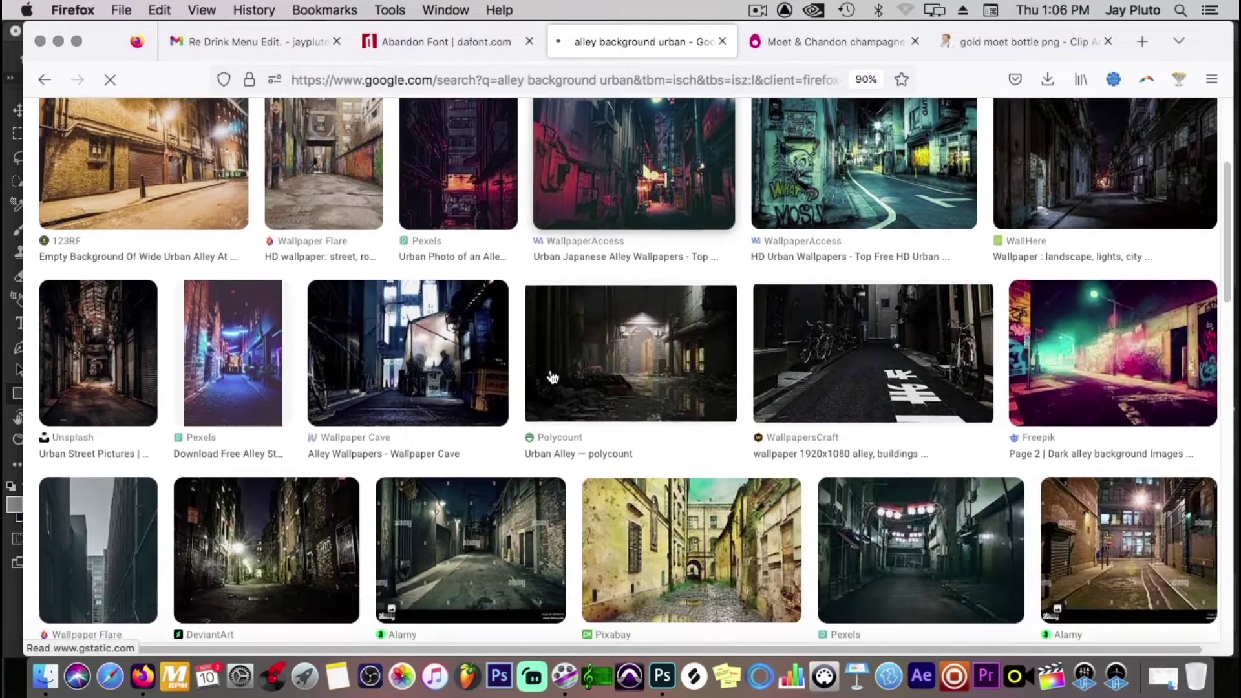
scroll(283, 328, "up", 3)
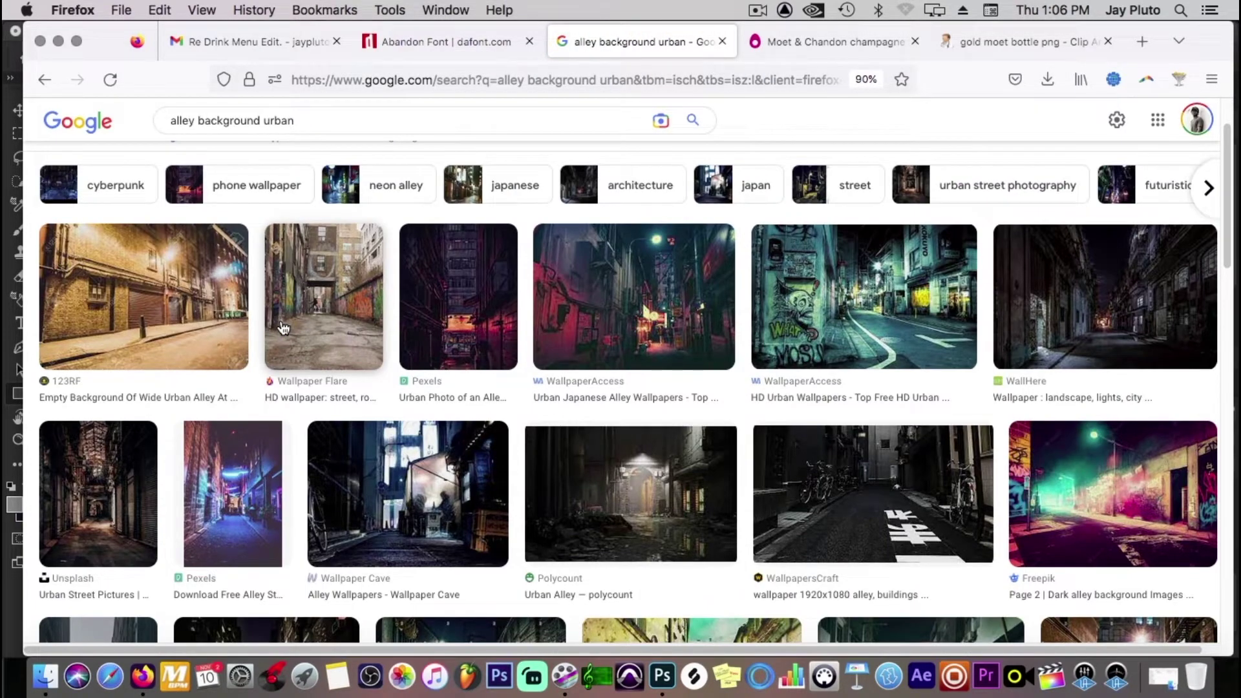
scroll(283, 328, "down", 2)
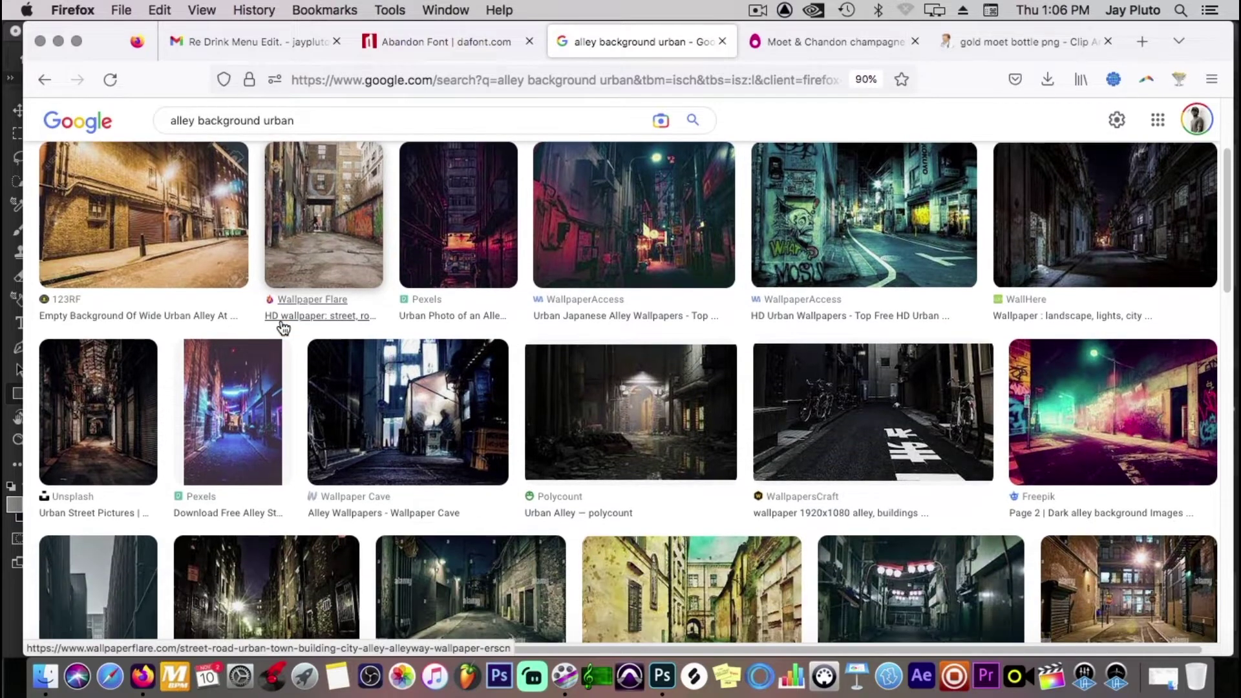
scroll(668, 371, "down", 3)
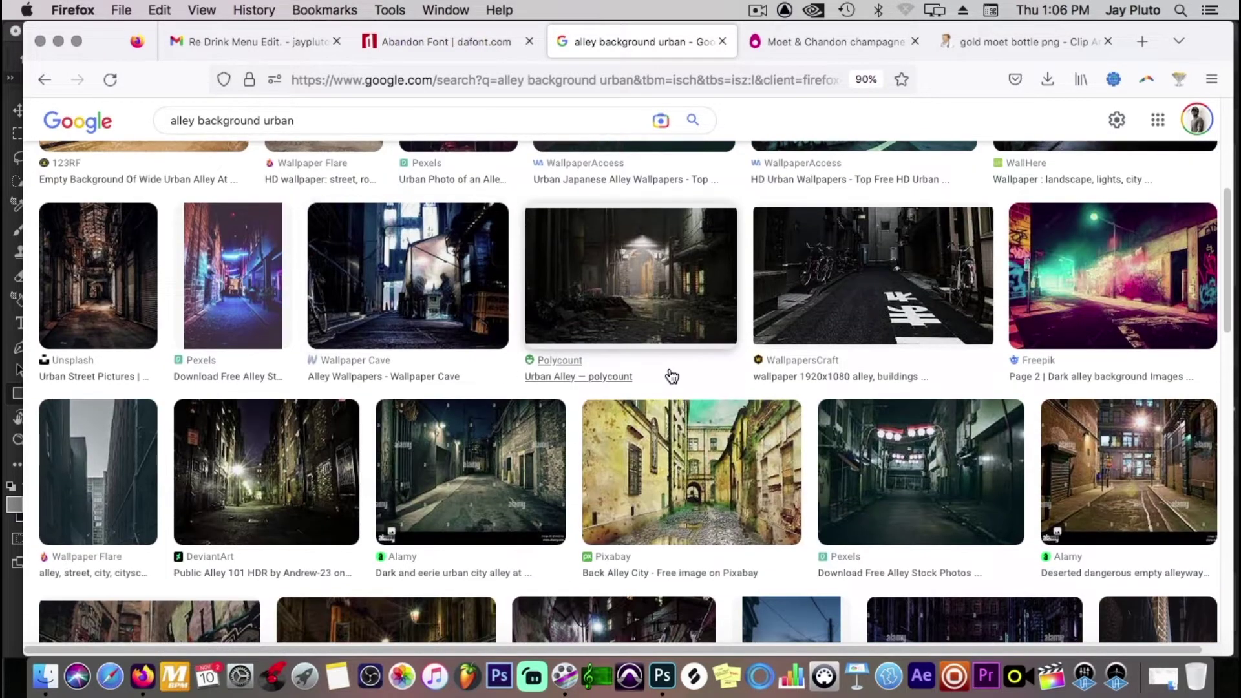
scroll(840, 355, "up", 2)
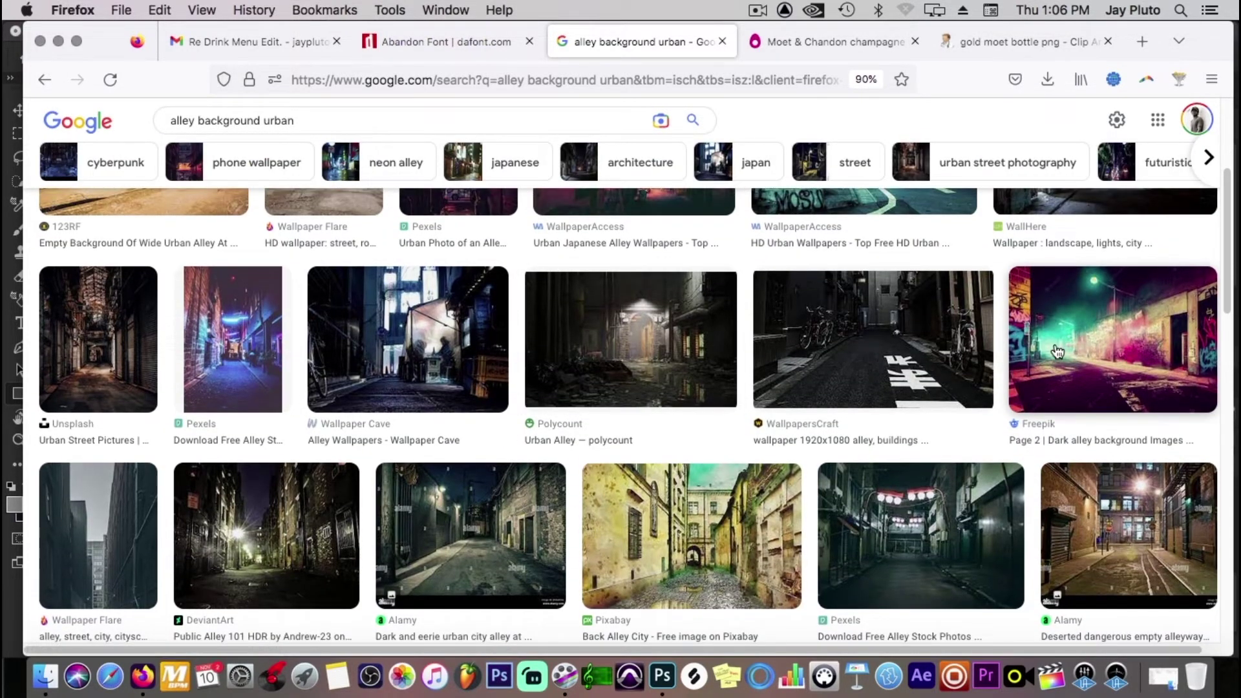
scroll(553, 359, "down", 3)
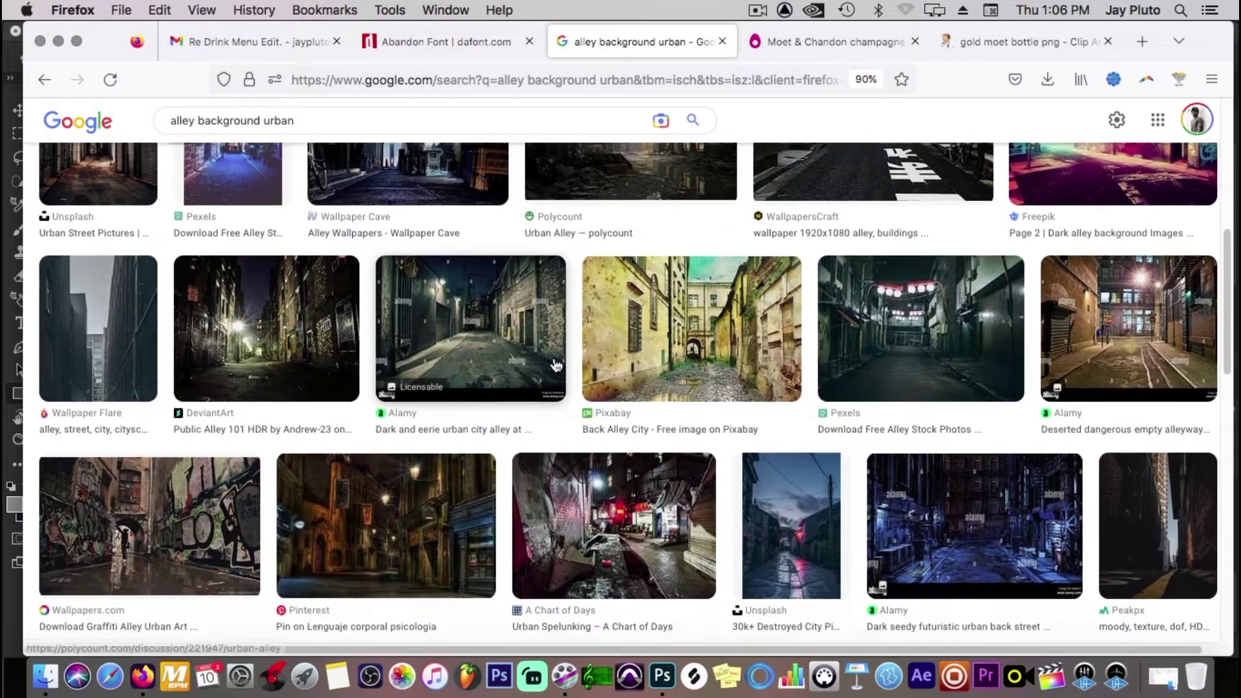
scroll(553, 359, "up", 2)
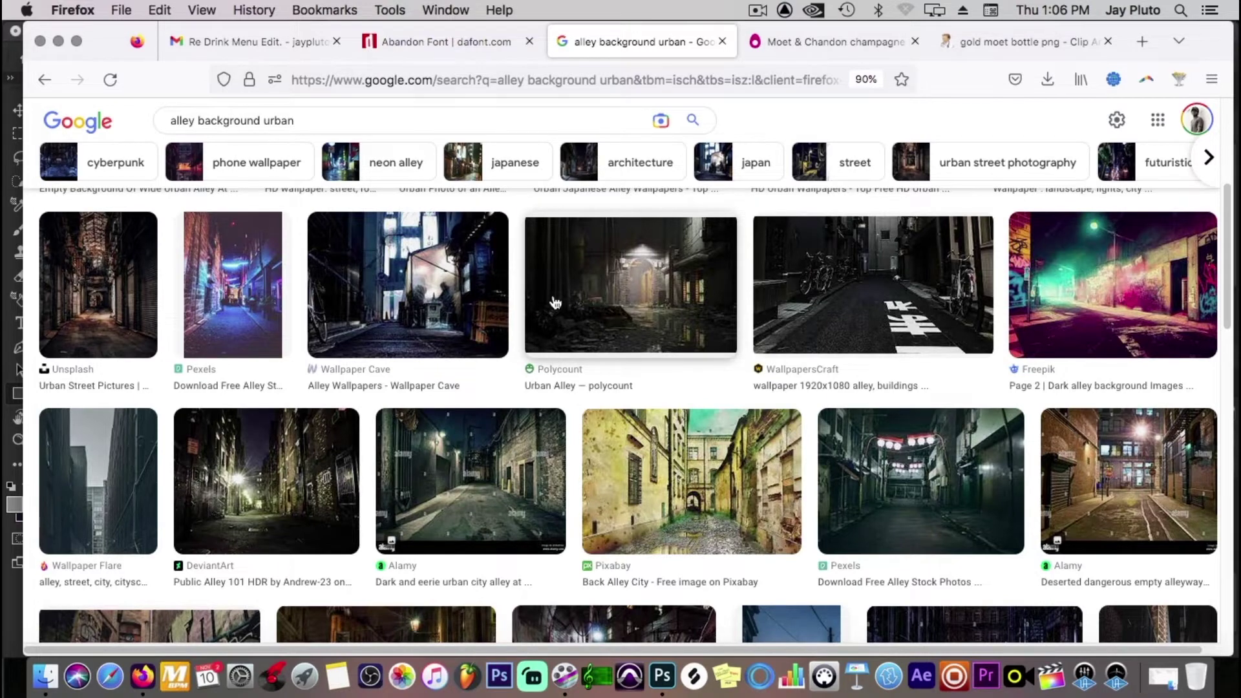
scroll(554, 355, "down", 1)
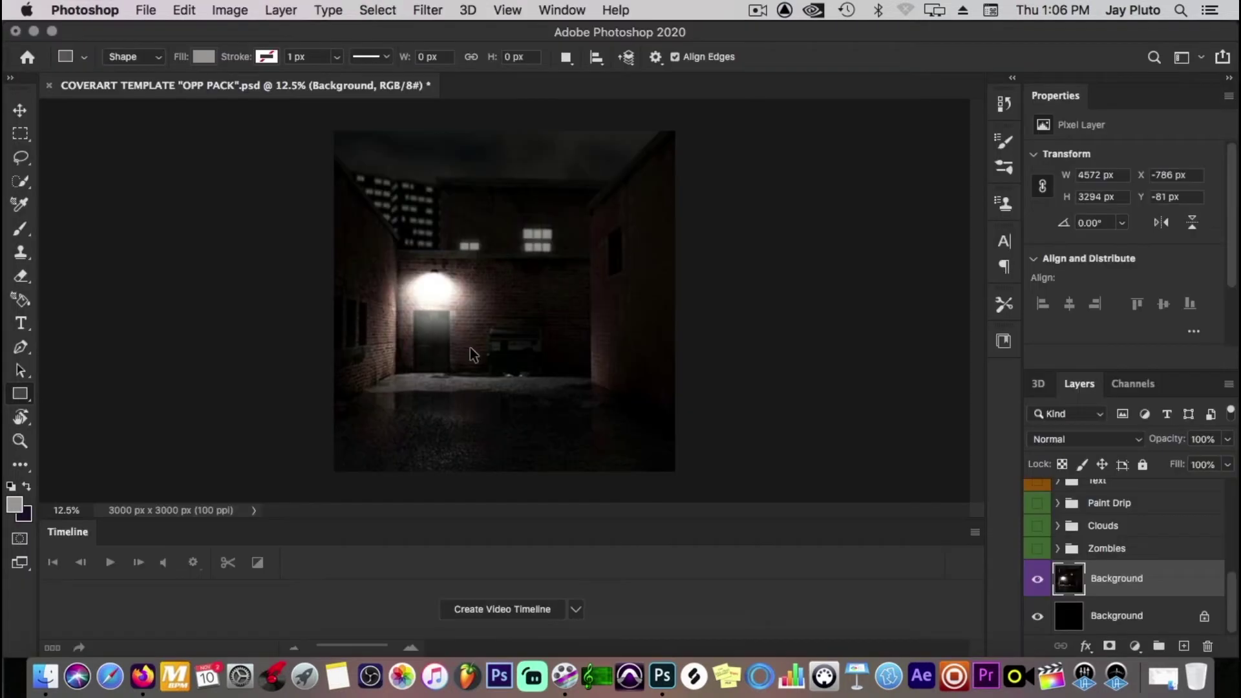
Switch to Photoshop, paste the copied street alley photo above the Background layer and scale it to about 5868 × 3301 px, covering the canvas.
key("super+v")
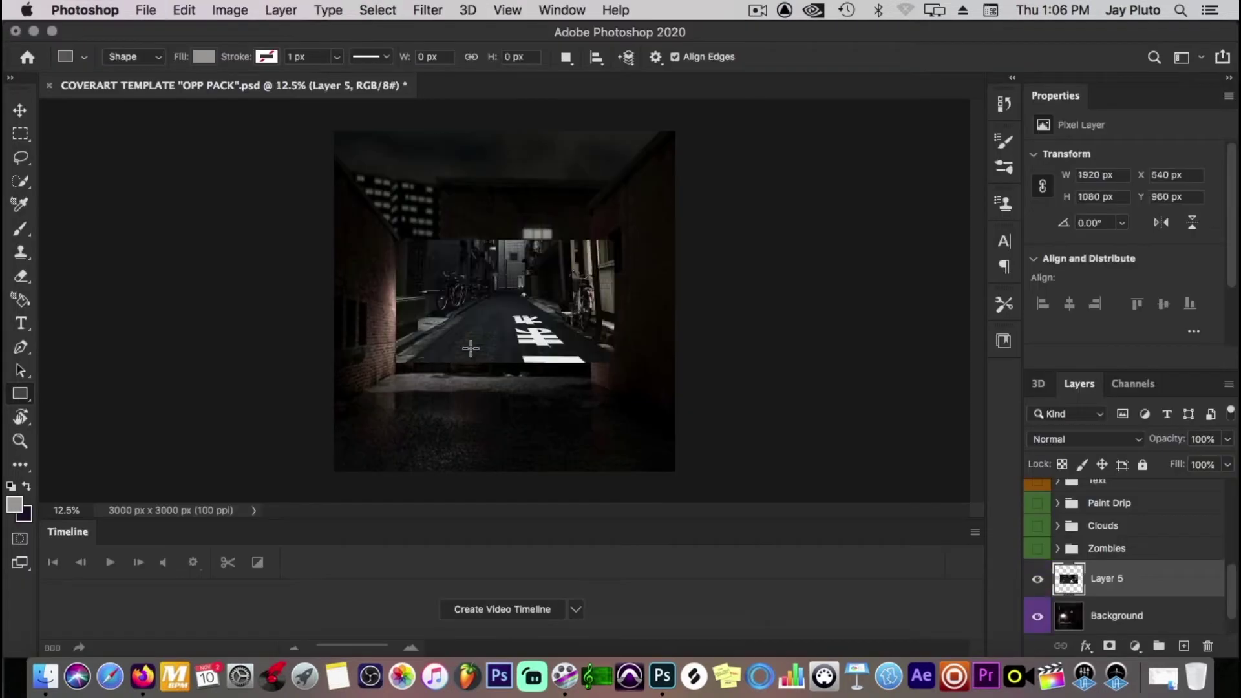
key("super+t")
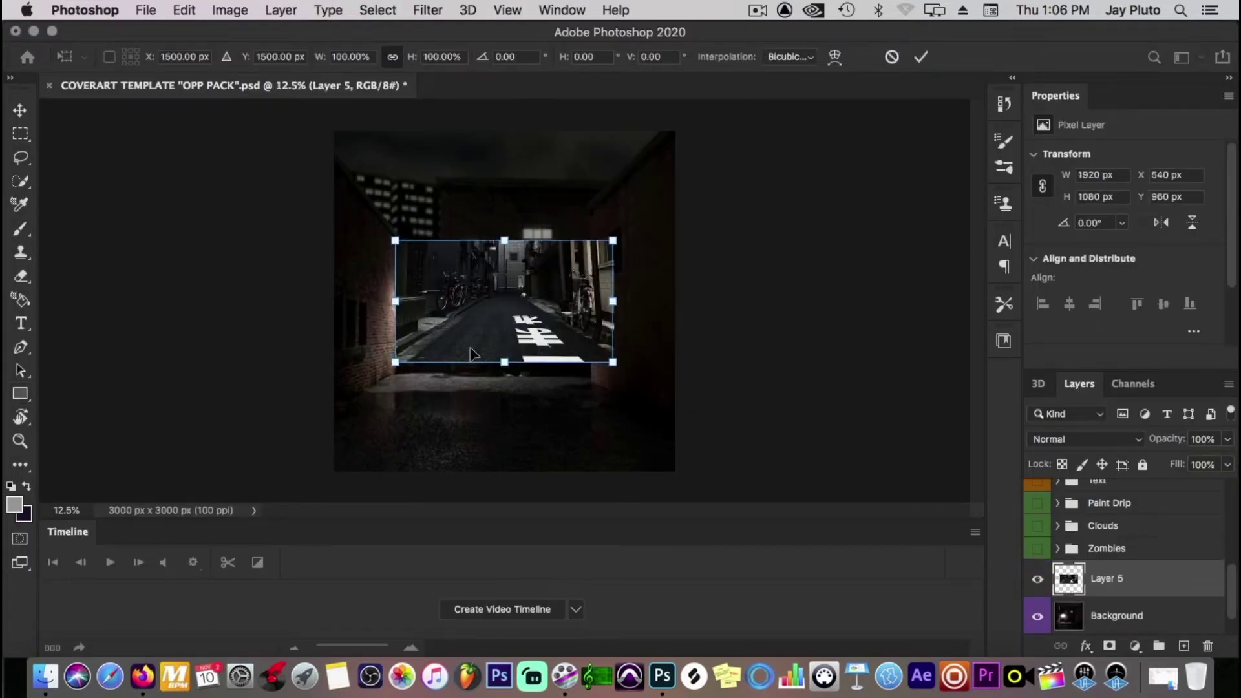
left_click_drag(395, 240, 125, 89)
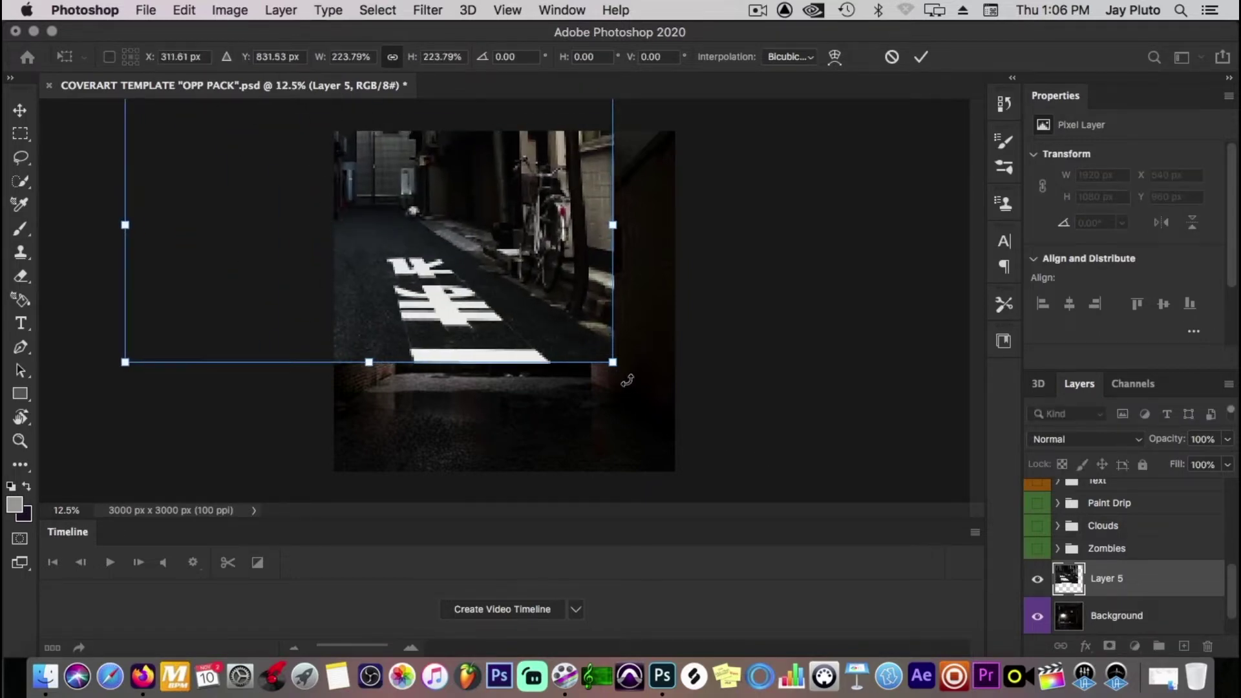
left_click_drag(613, 362, 791, 458)
left_click_drag(544, 334, 590, 376)
key("Return")
key("u")
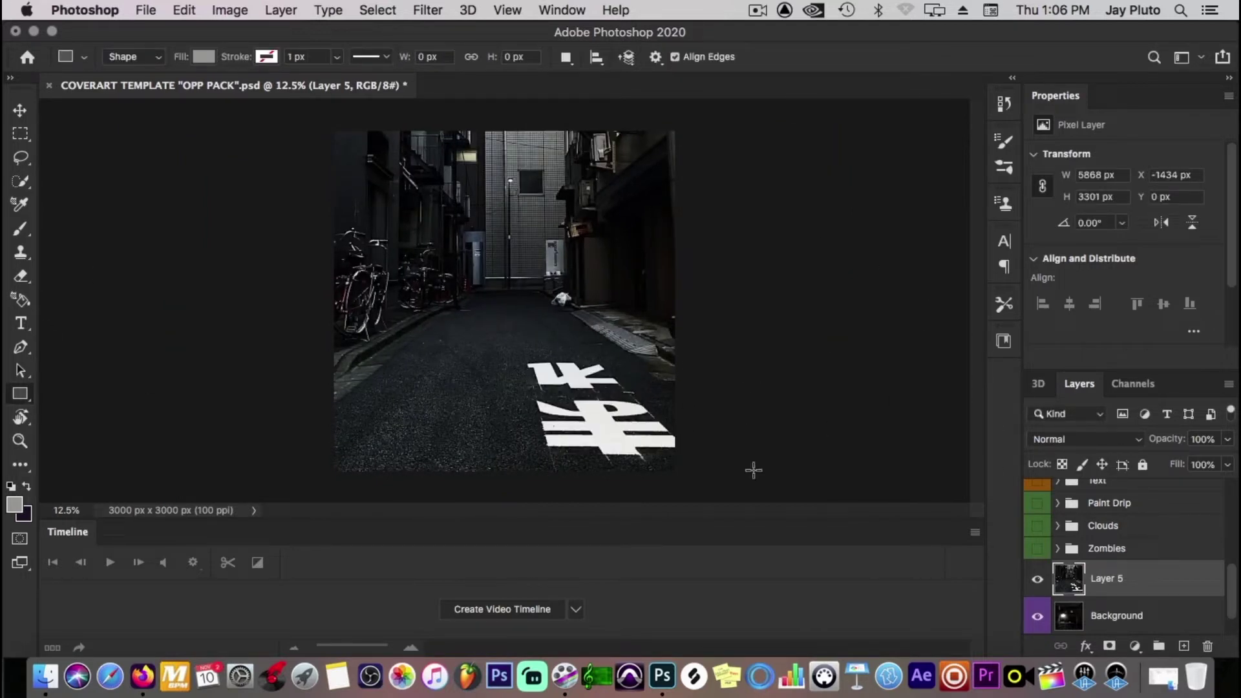
Apply a Hue/Saturation adjustment to the pasted alley photo with Hue +28 and Saturation -35.
left_click(230, 9)
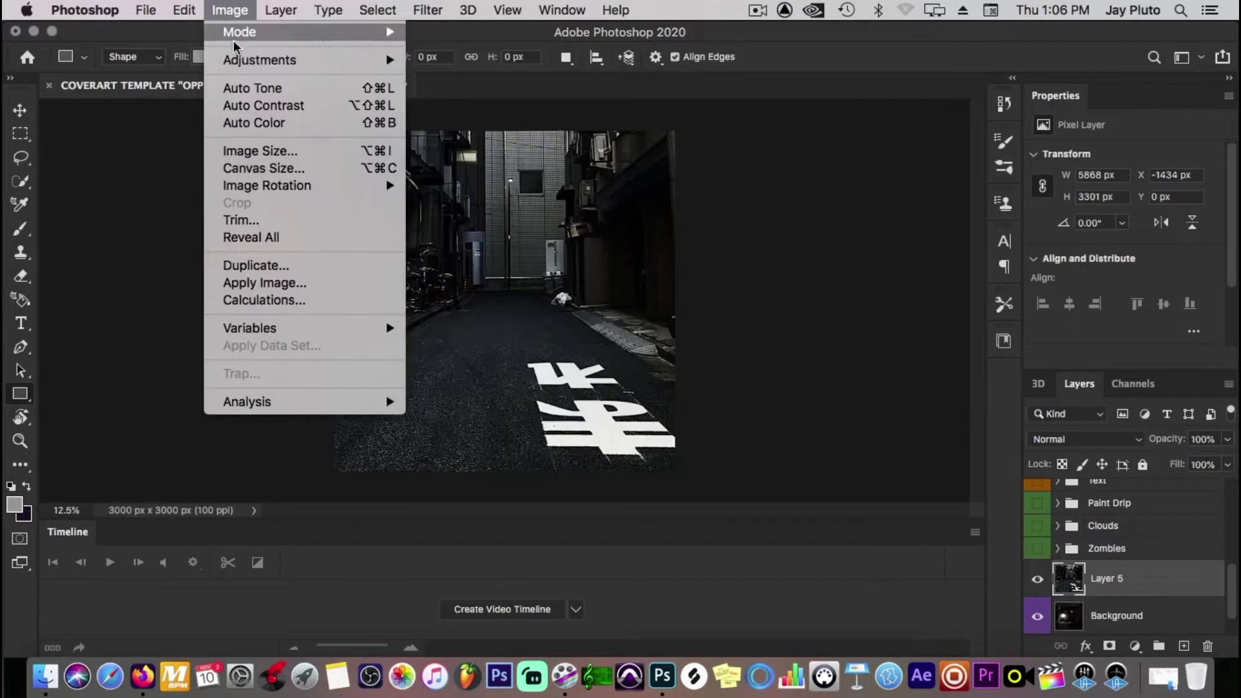
mouse_move(237, 63)
left_click(536, 160)
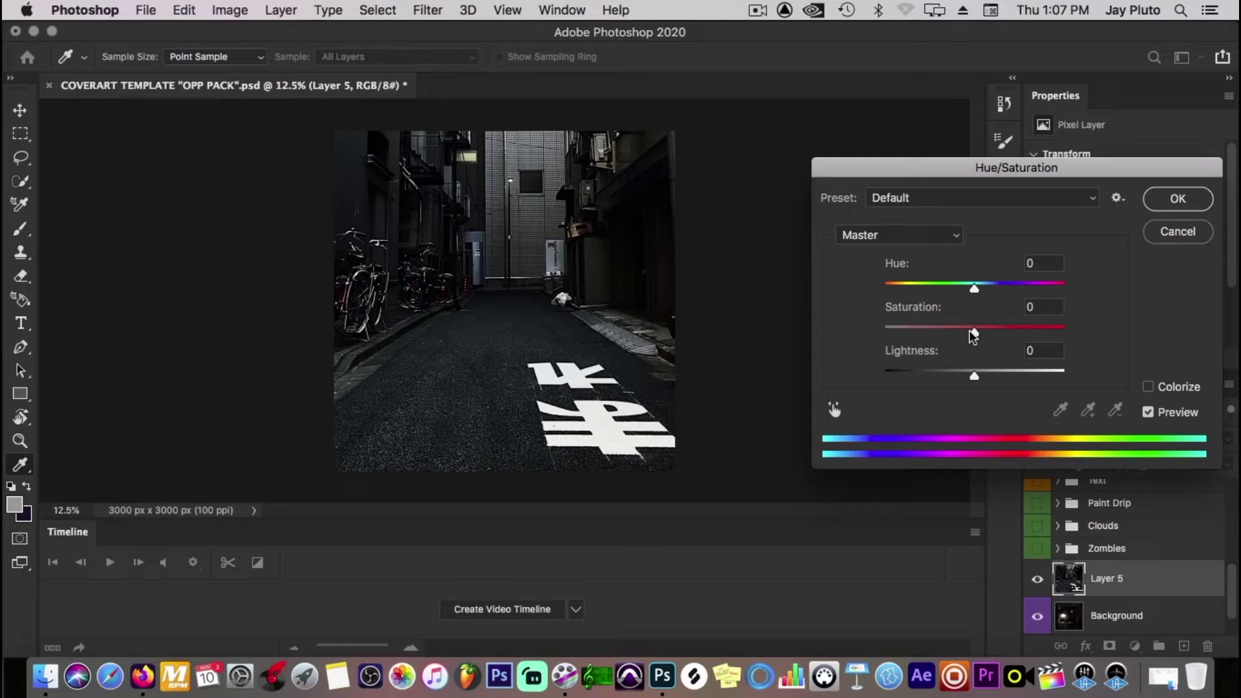
left_click_drag(968, 331, 942, 332)
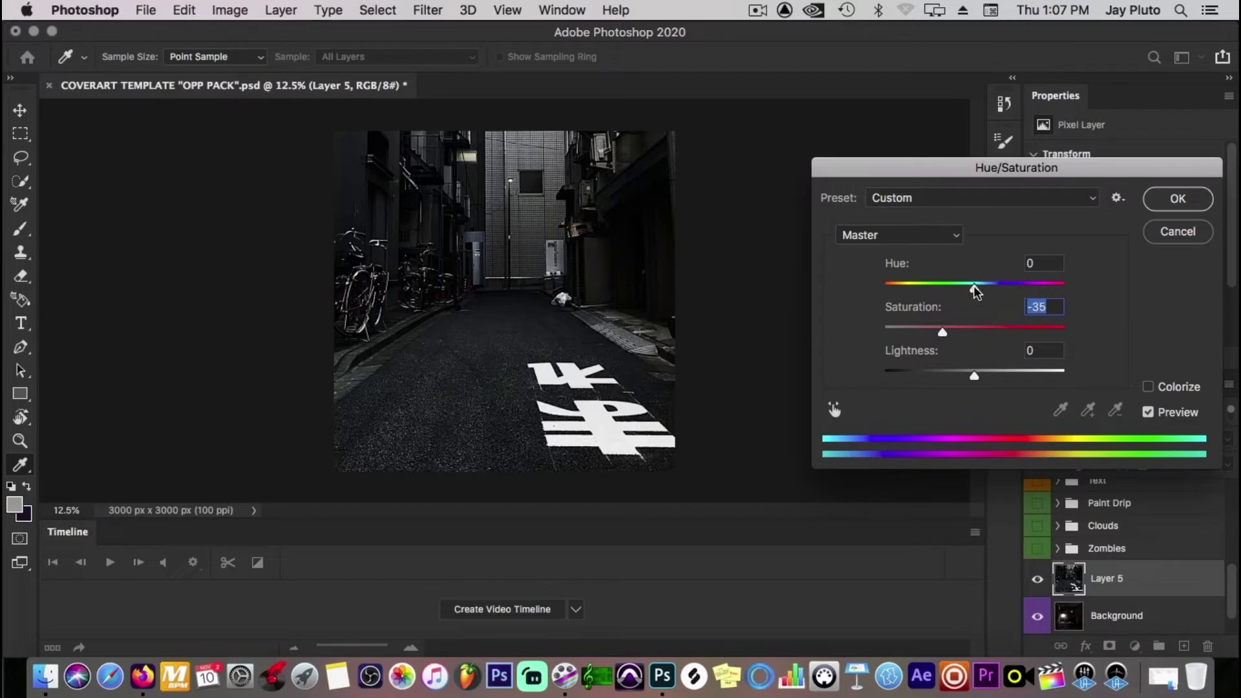
mouse_move(974, 286)
left_mouse_down()
mouse_move(1031, 281)
mouse_move(815, 285)
mouse_move(1069, 307)
mouse_move(970, 304)
mouse_move(989, 301)
left_mouse_up()
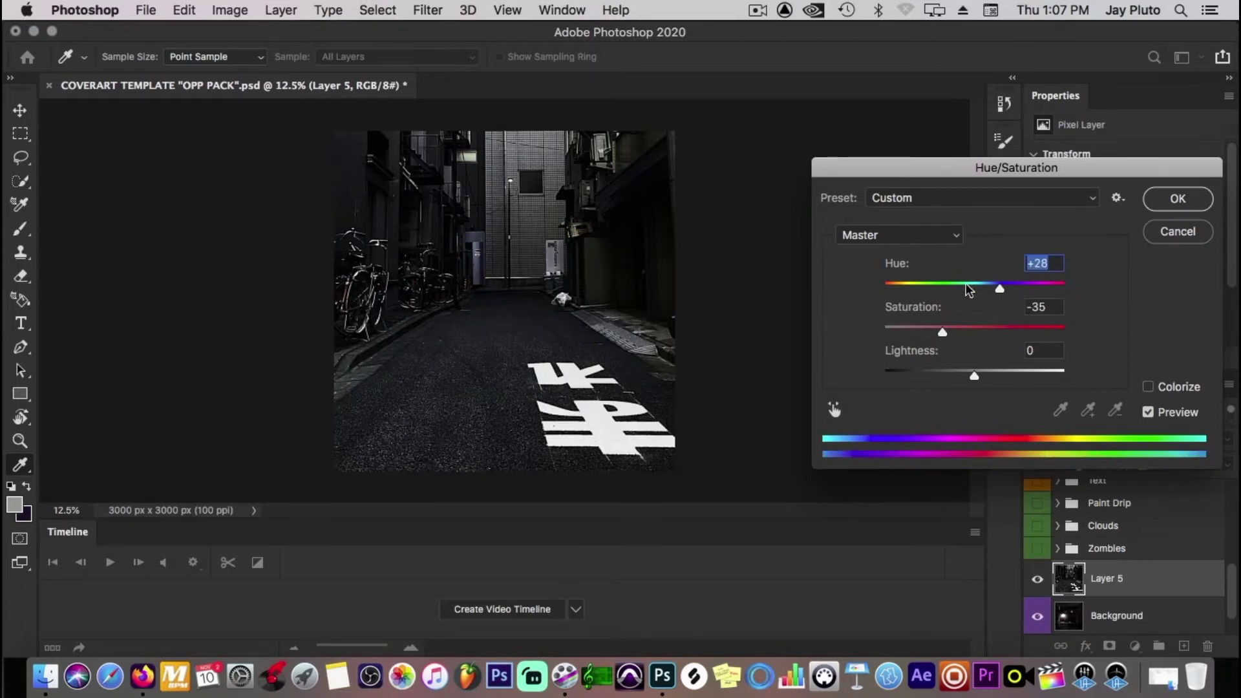
left_click(1177, 202)
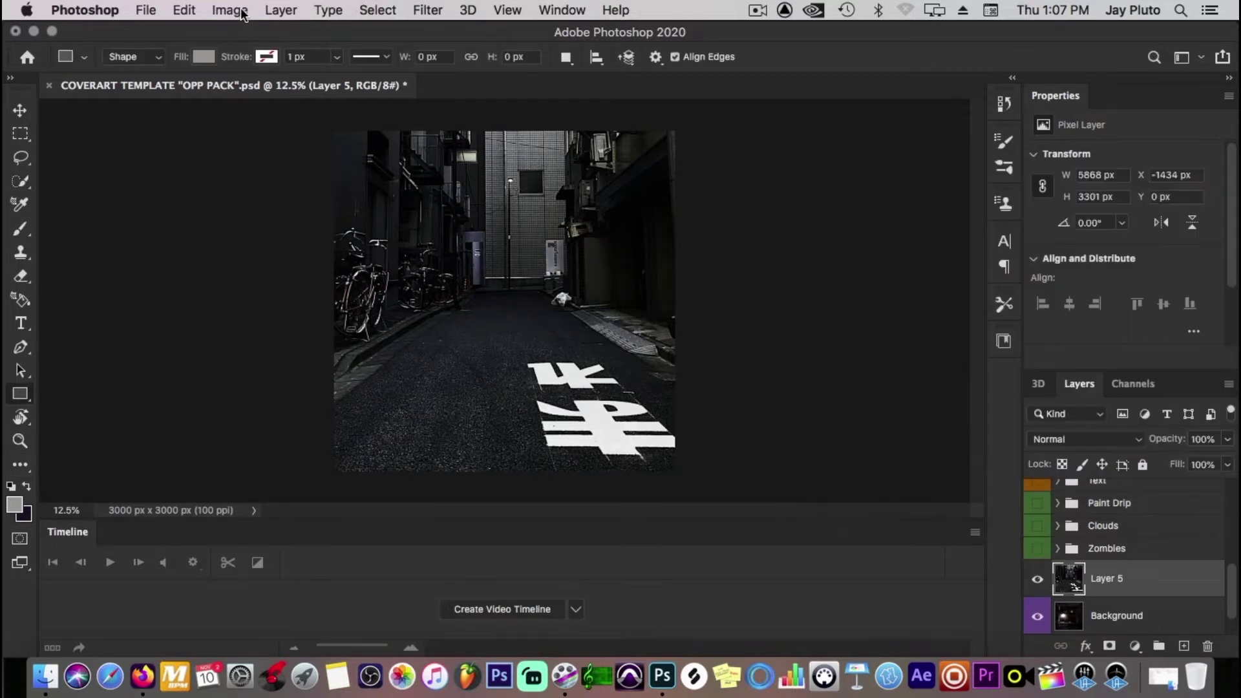
Apply a Levels adjustment to the pasted alley photo with the black input level at 5.
left_click(243, 13)
mouse_move(251, 65)
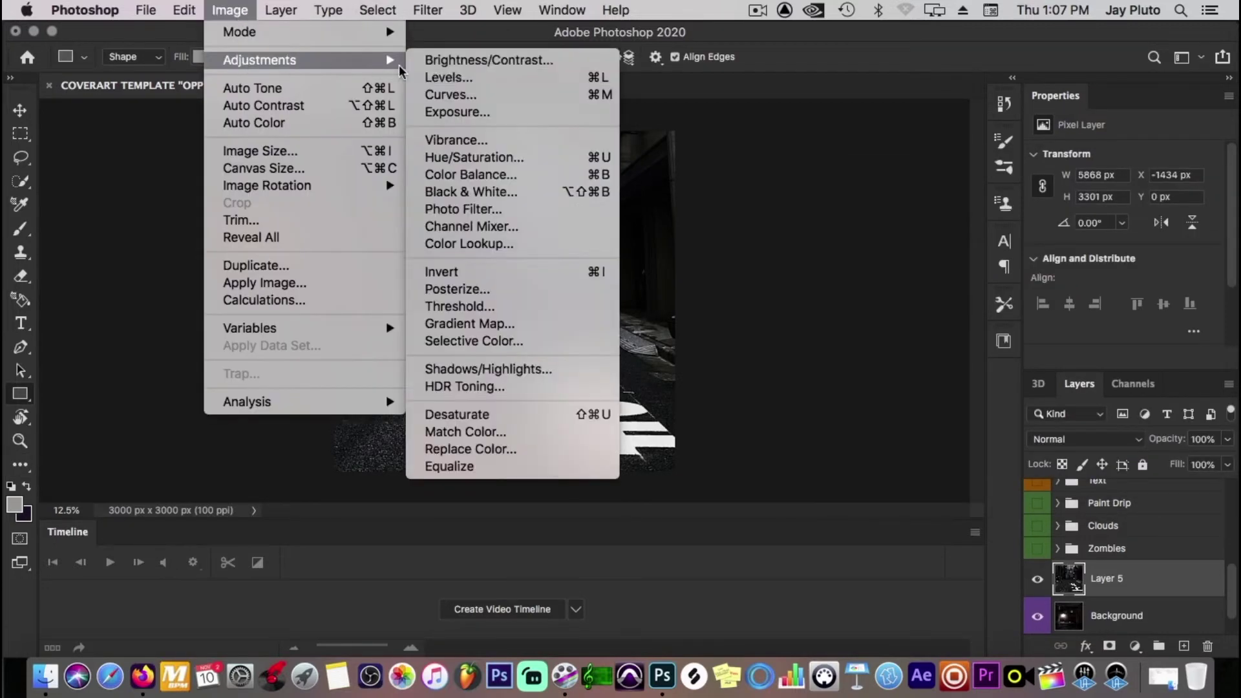
left_click(468, 89)
mouse_move(789, 304)
left_mouse_down()
mouse_move(847, 302)
mouse_move(793, 307)
left_mouse_up()
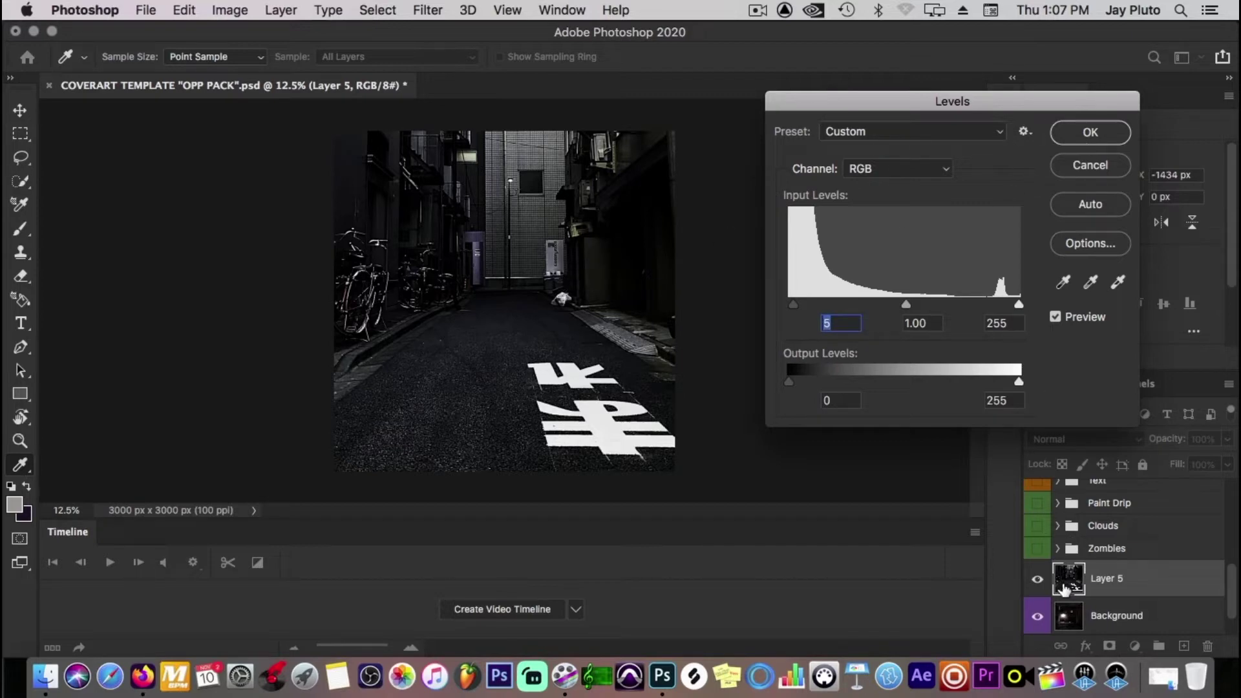
left_click(1090, 135)
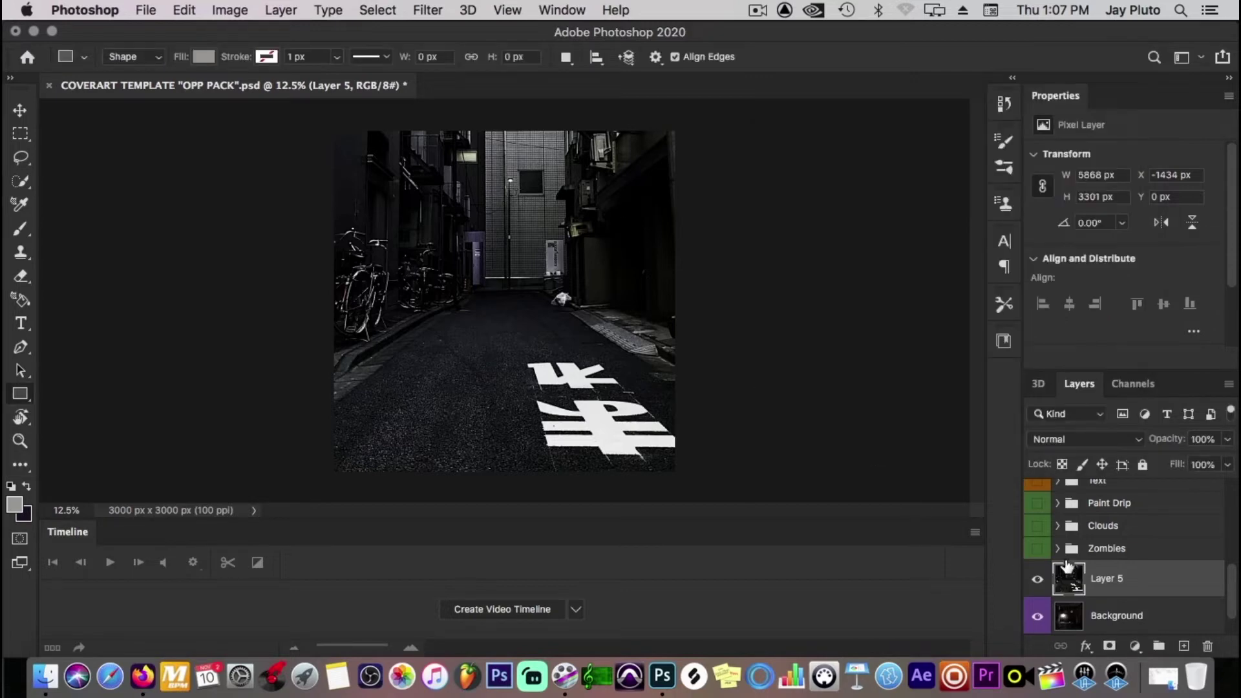
Hide the pasted alley photo layer and select the original alley Background layer beneath it.
left_click(1037, 579)
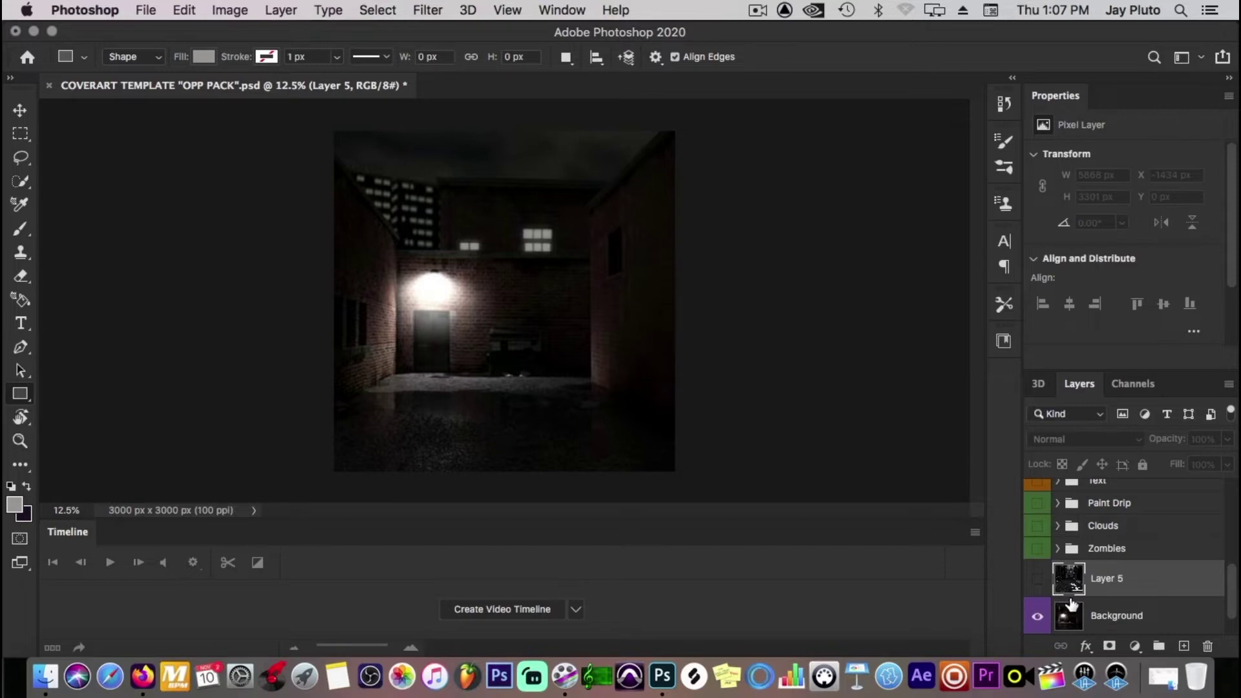
left_click(1074, 624)
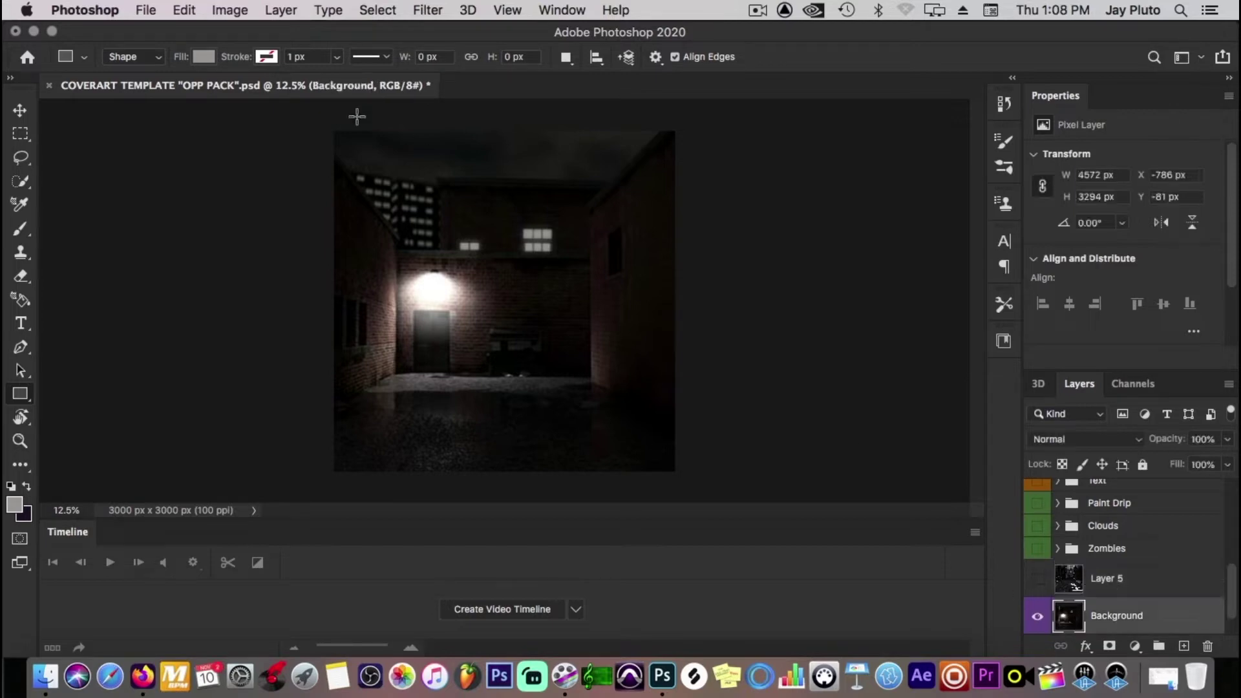
Apply a Levels adjustment to the alley Background layer with the black input level at 8.
left_click(233, 11)
mouse_move(291, 58)
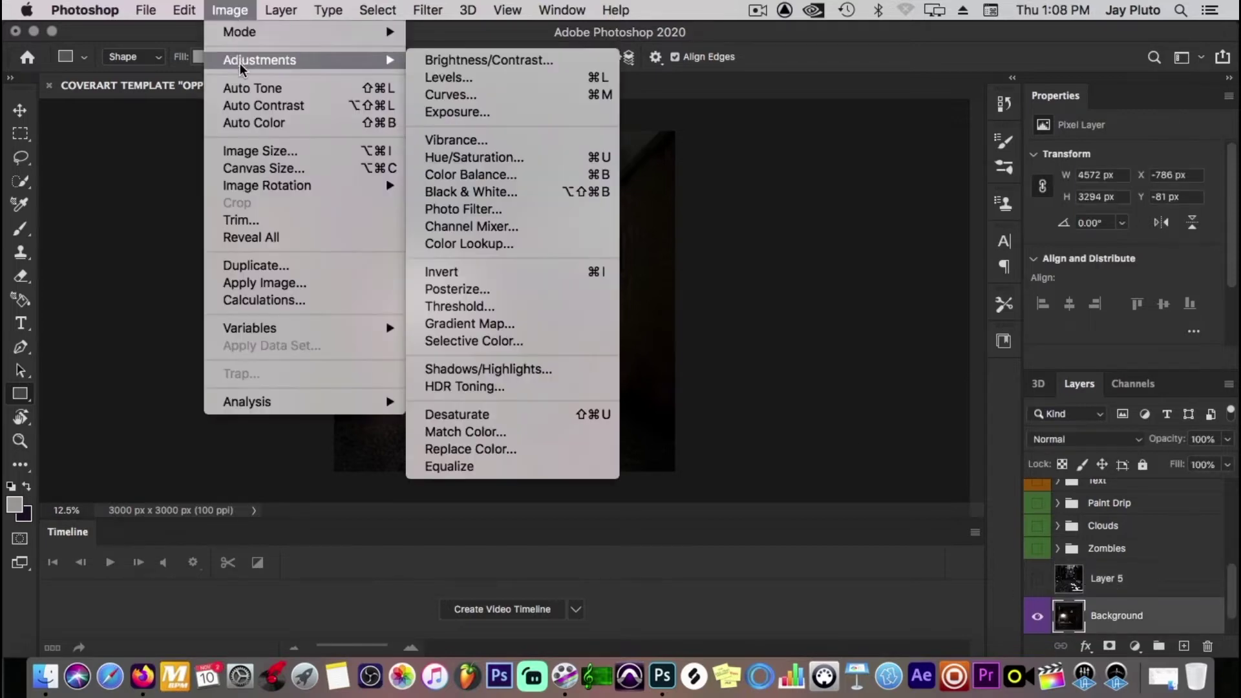
left_click(501, 78)
left_click_drag(789, 305, 796, 305)
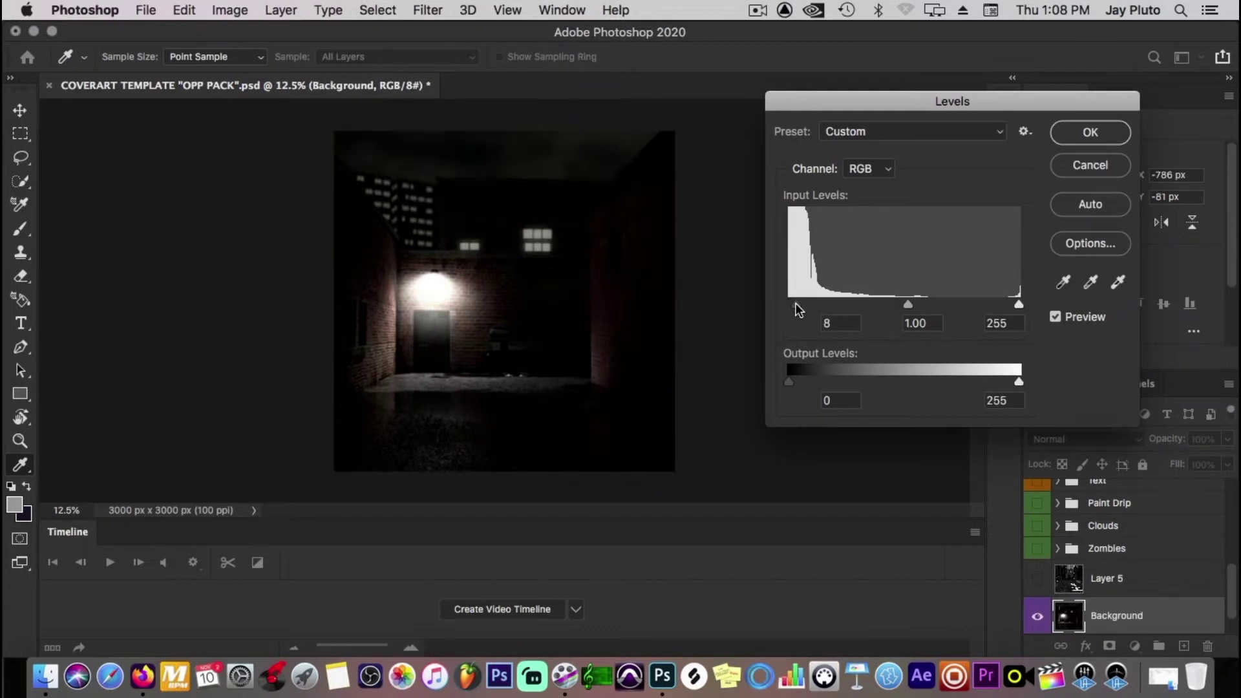
Show the Zombies group, expand it and hide its Zombie 1 copy layer.
scroll(1072, 555, "up", 2)
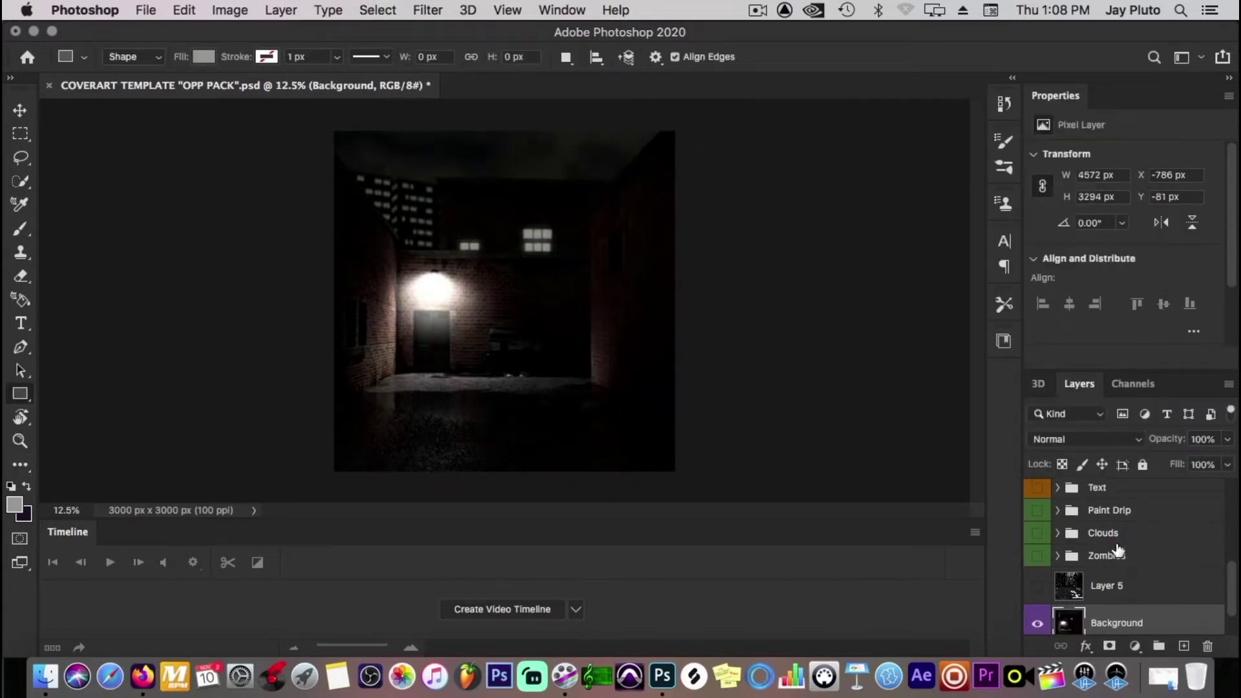
left_click(1037, 581)
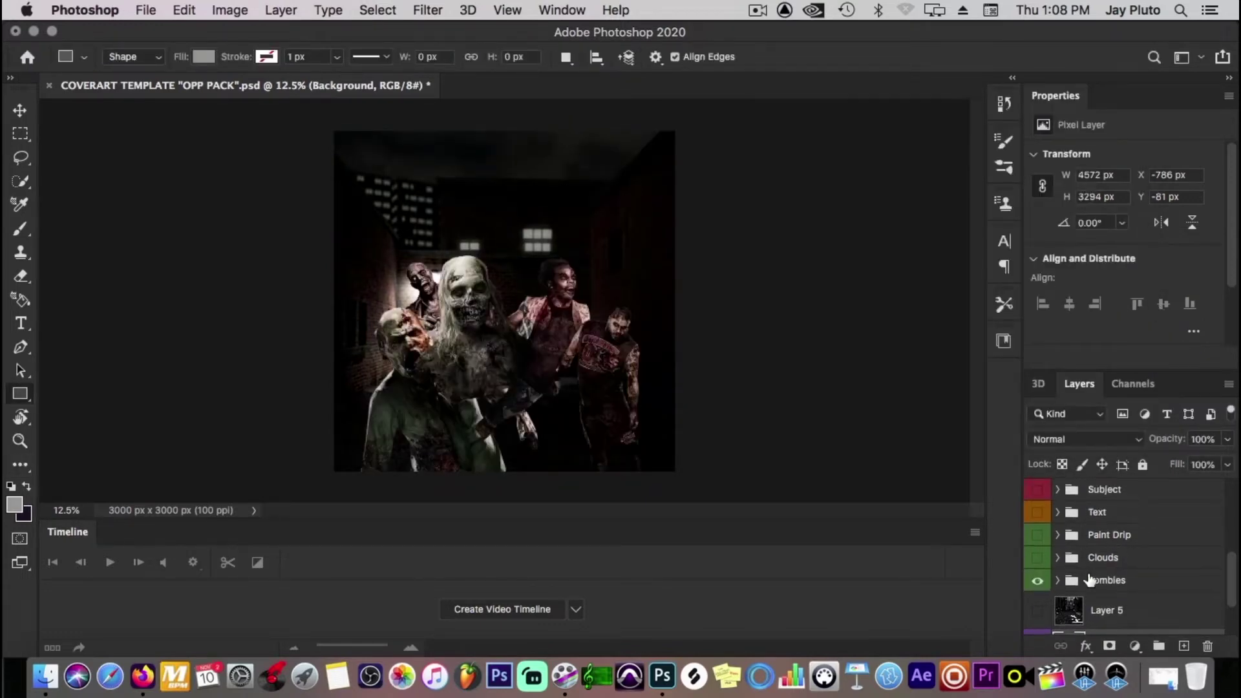
scroll(1069, 567, "down", 1)
left_click(1058, 557)
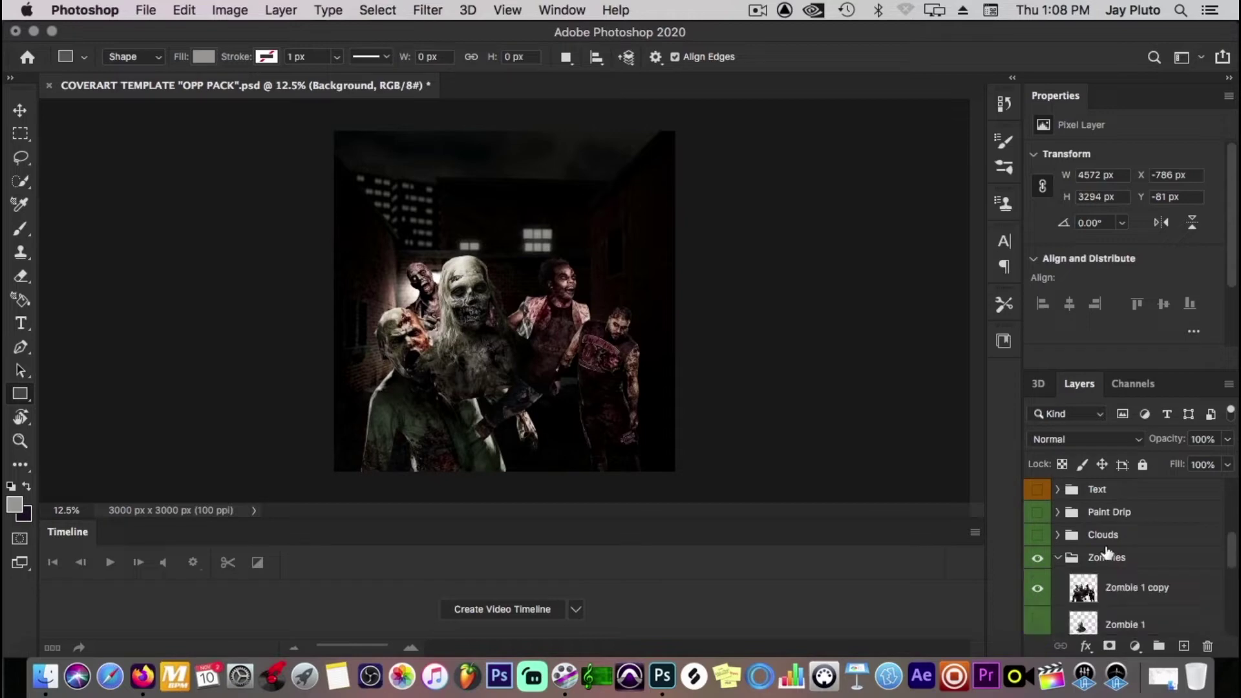
left_click(1038, 589)
Make the individual Zombie 4 and Zombie 5 layers visible in the Zombies group.
scroll(1042, 592, "down", 3)
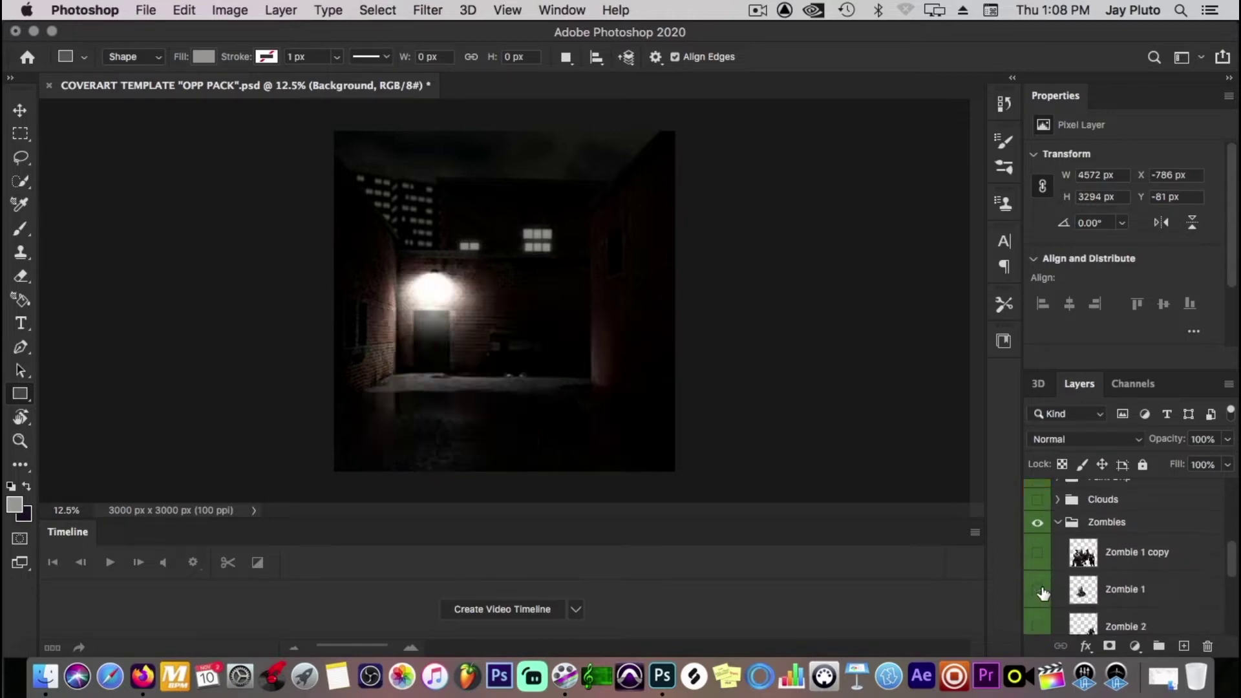
scroll(1042, 592, "down", 3)
left_click(1038, 527)
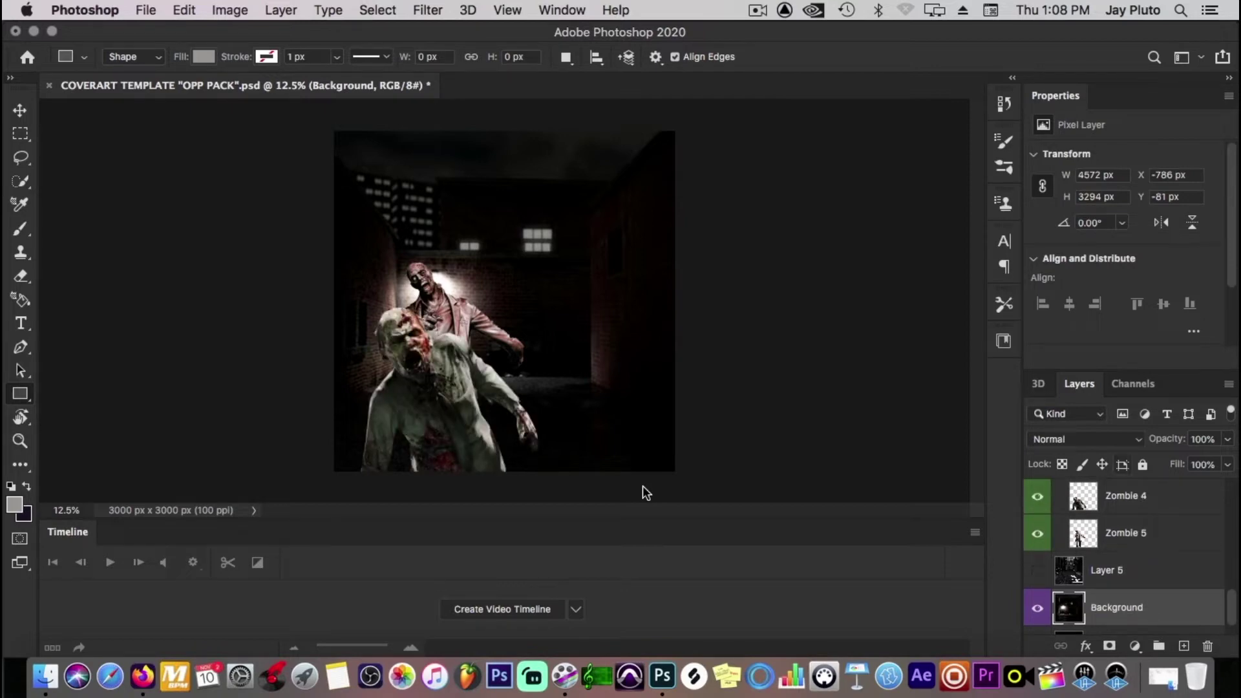
Free-transform the Zombie 4 layer, enlarging it to about 146% and placing it at about X 191 px, Y 1424 px.
key("alt+period")
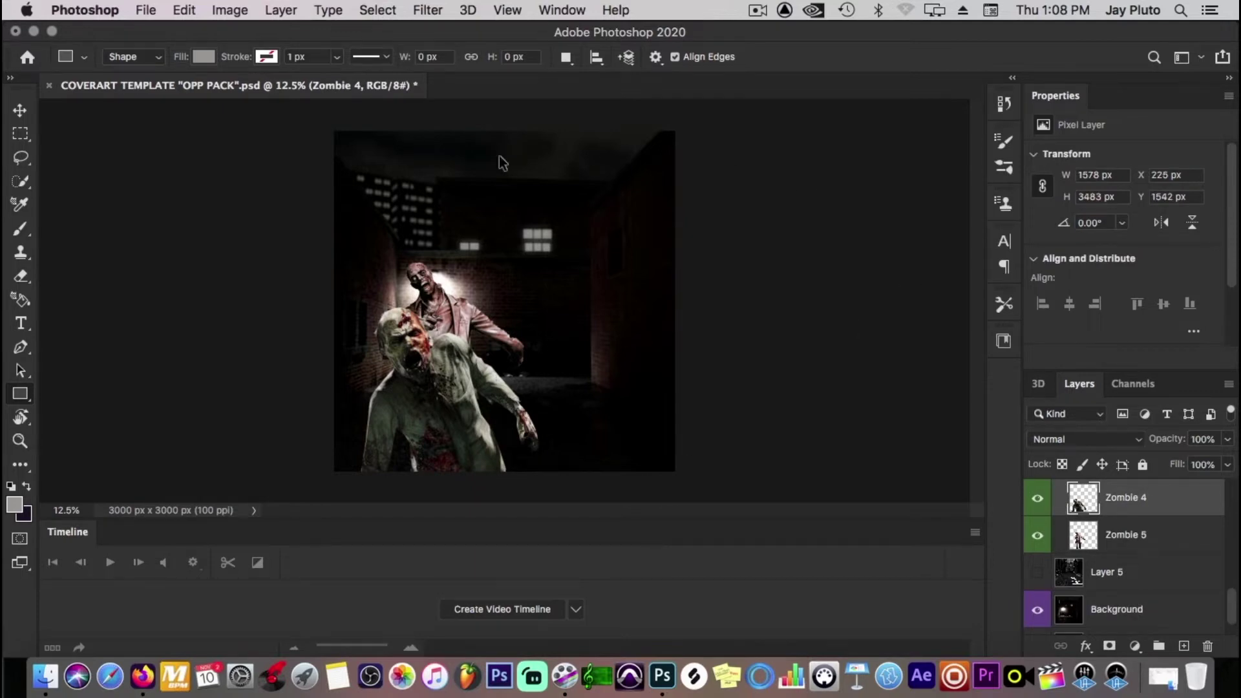
key("ctrl+t")
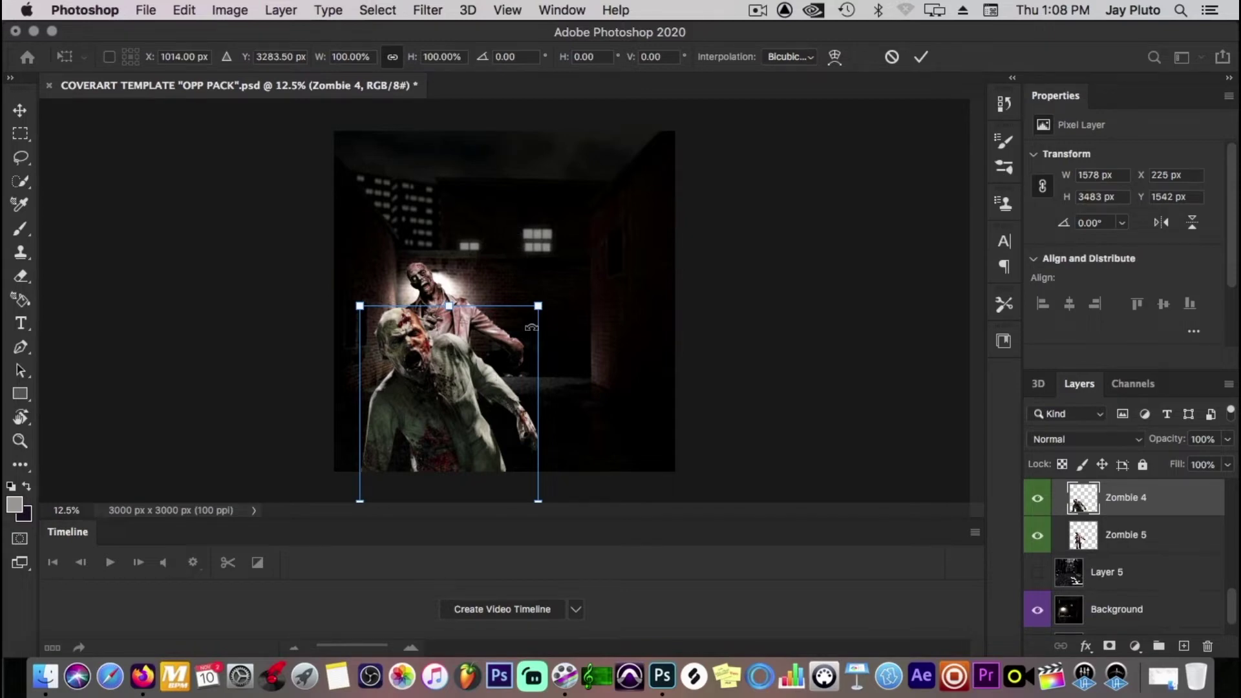
left_click_drag(531, 327, 483, 281)
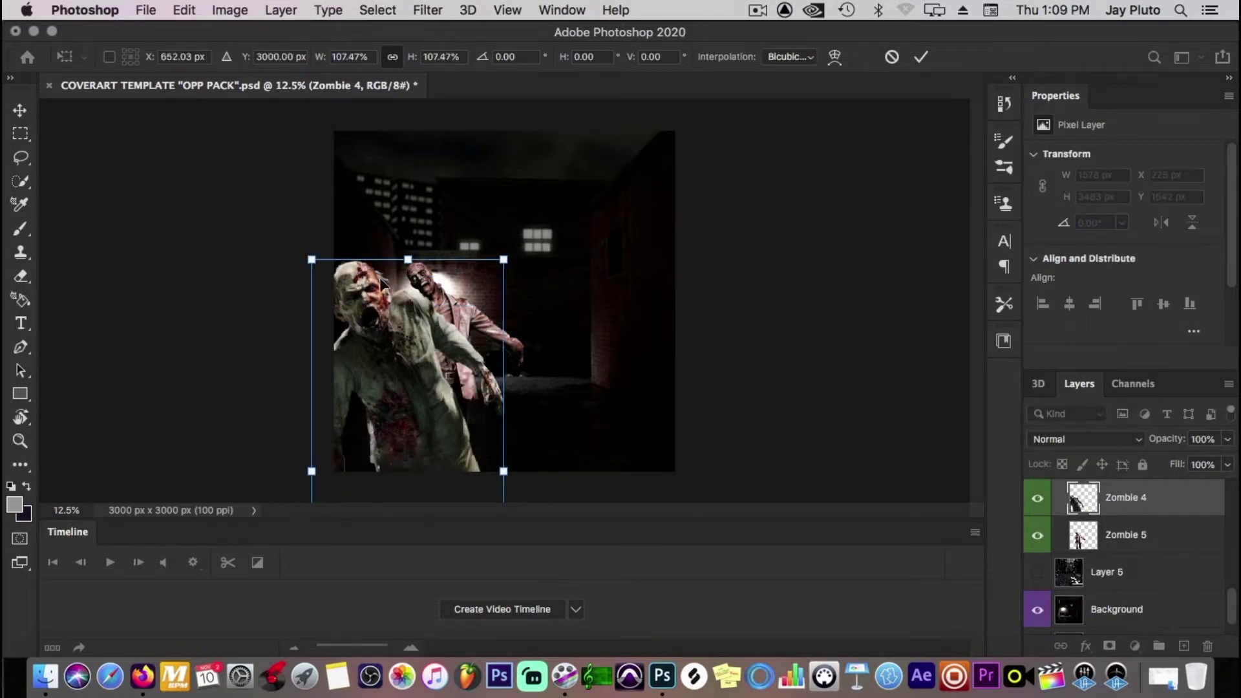
left_click_drag(302, 255, 290, 231)
left_click_drag(403, 351, 462, 395)
left_click_drag(361, 283, 305, 159)
left_click_drag(456, 341, 506, 475)
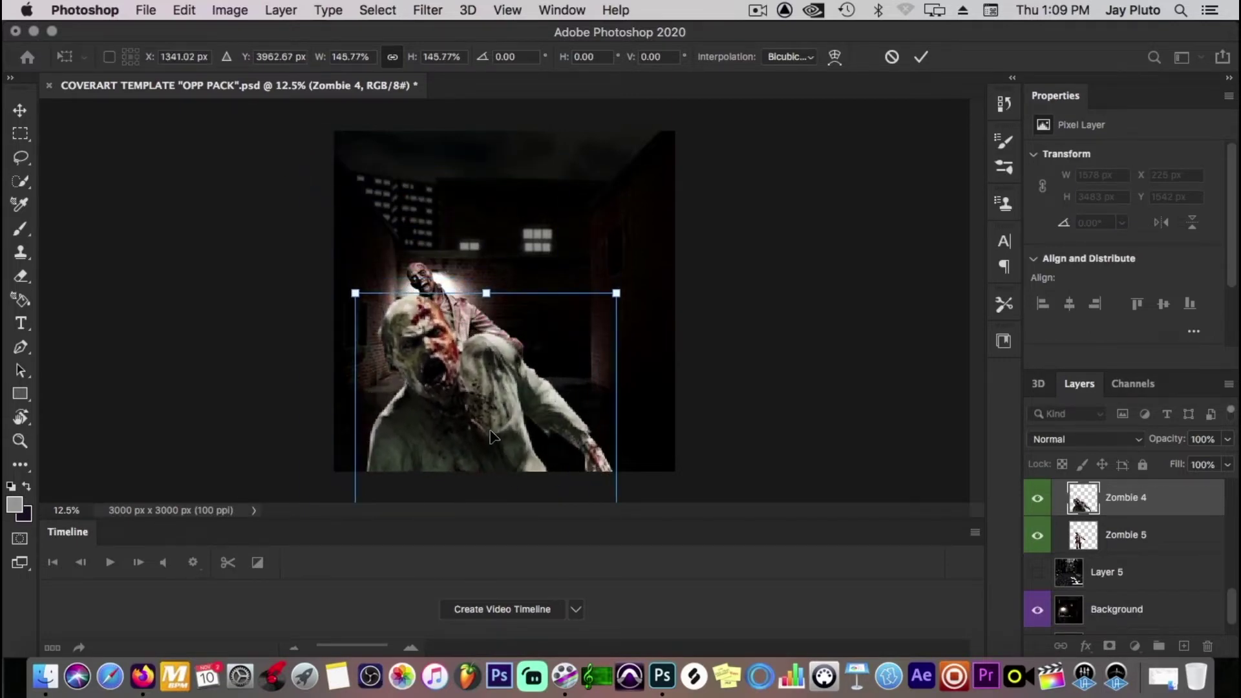
key("Return")
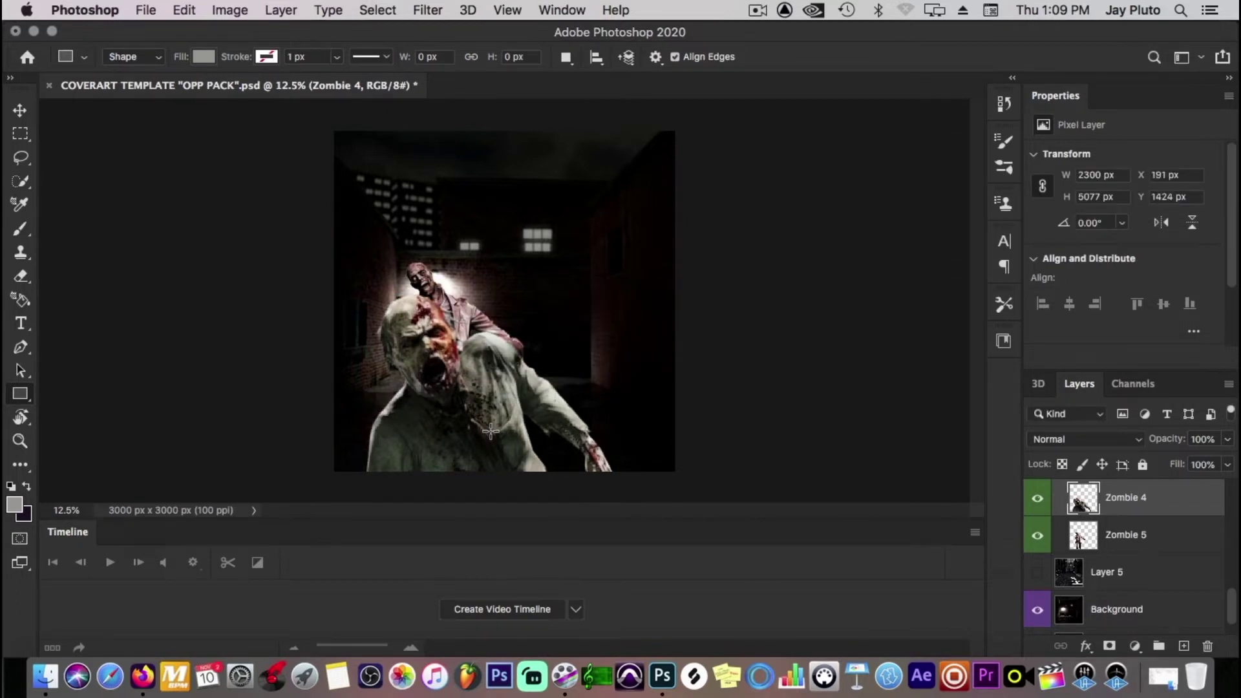
Make the Zombie 3, Zombie 2 and Zombie 1 layers visible one after another.
scroll(1099, 569, "up", 3)
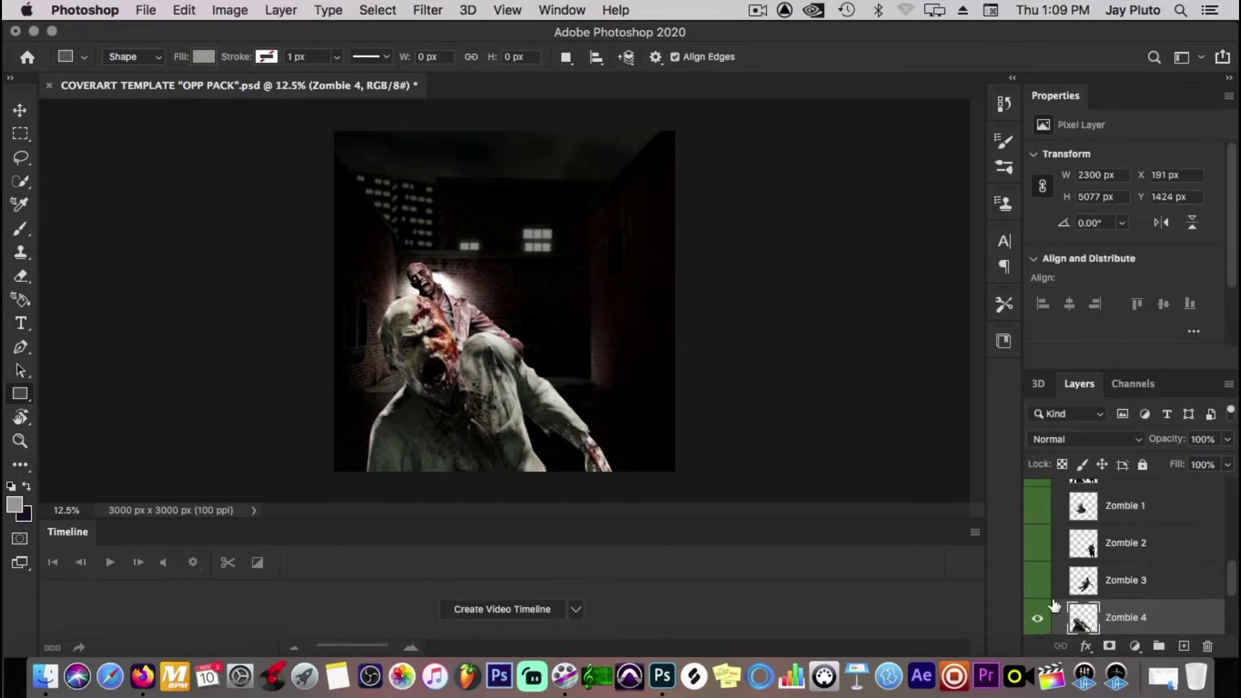
left_click(1037, 580)
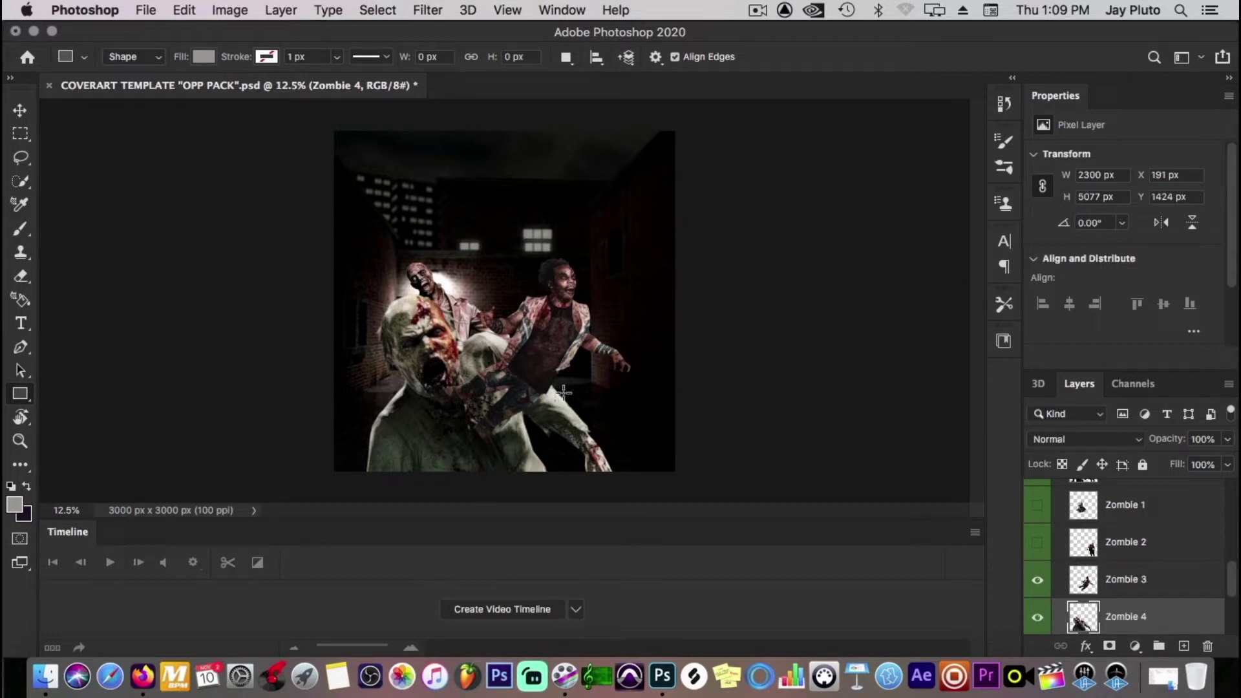
left_click(1037, 542)
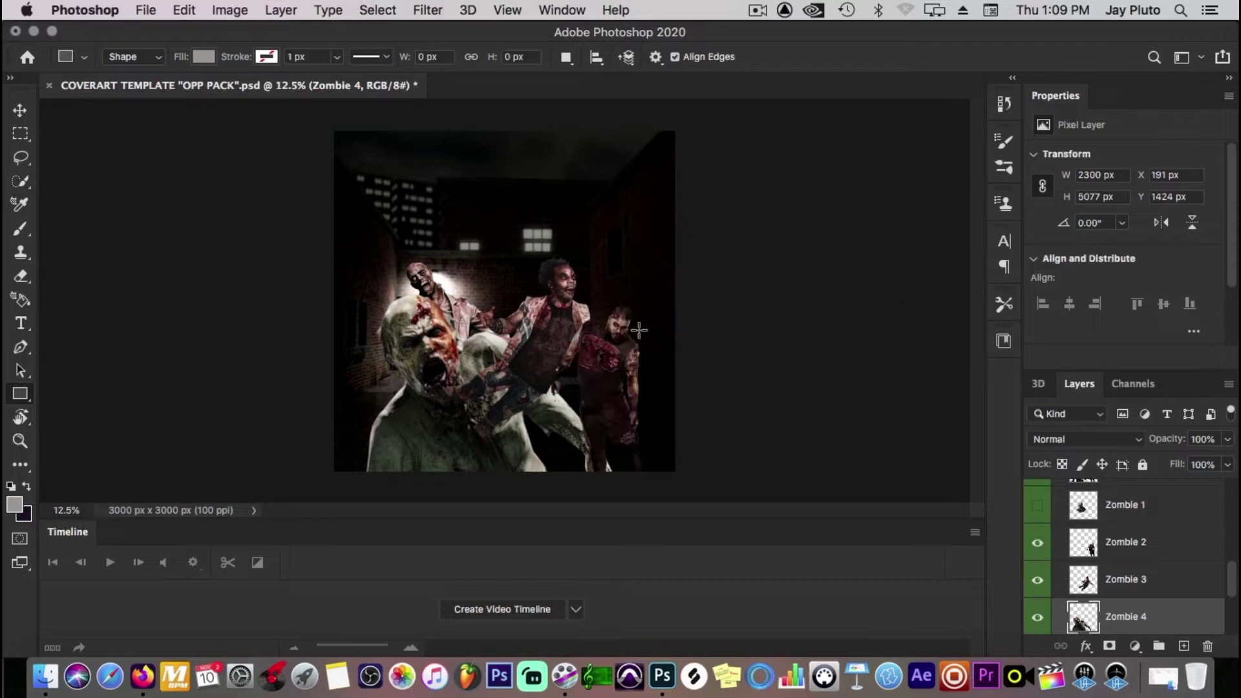
left_click(1038, 505)
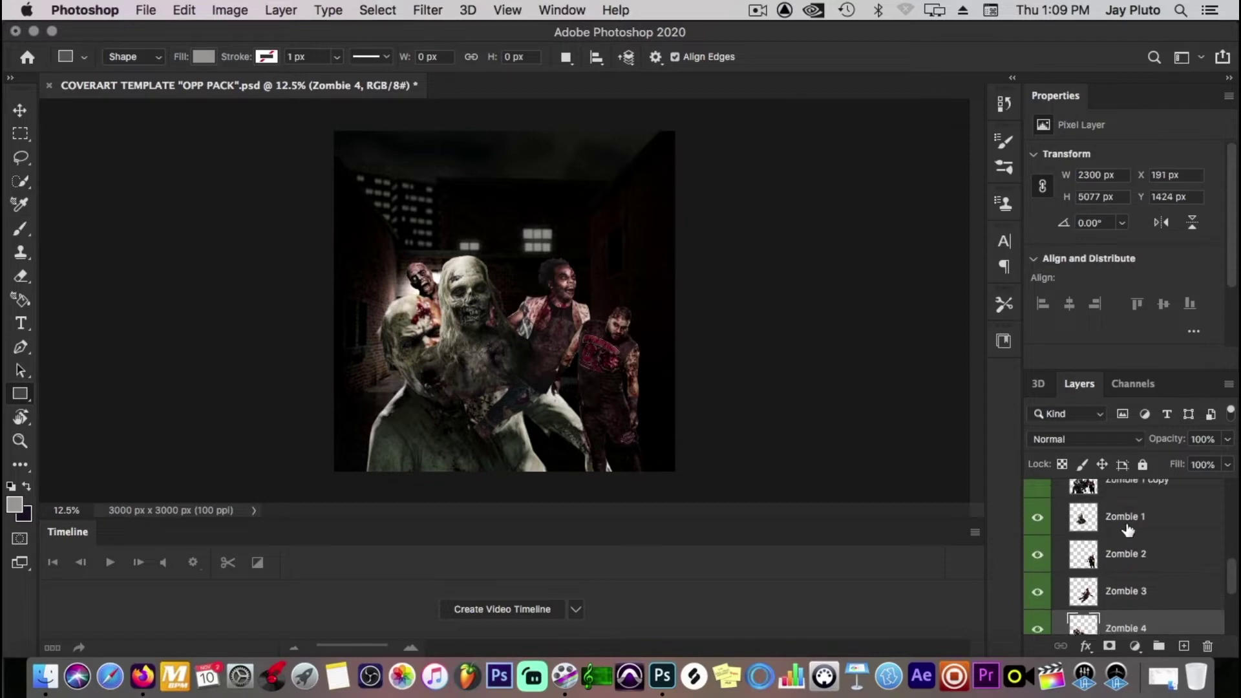
scroll(1128, 529, "up", 1)
scroll(1127, 530, "down", 2)
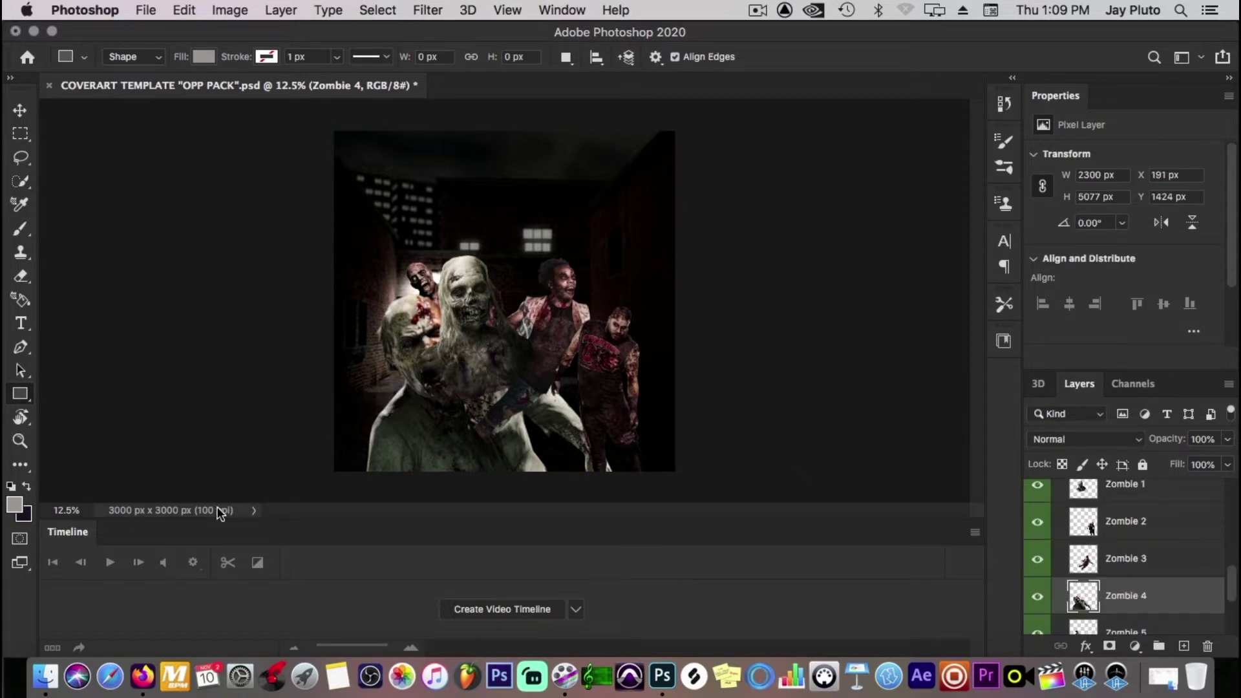
Switch to Firefox and run a Google Images search for "zombies png".
left_click(143, 676)
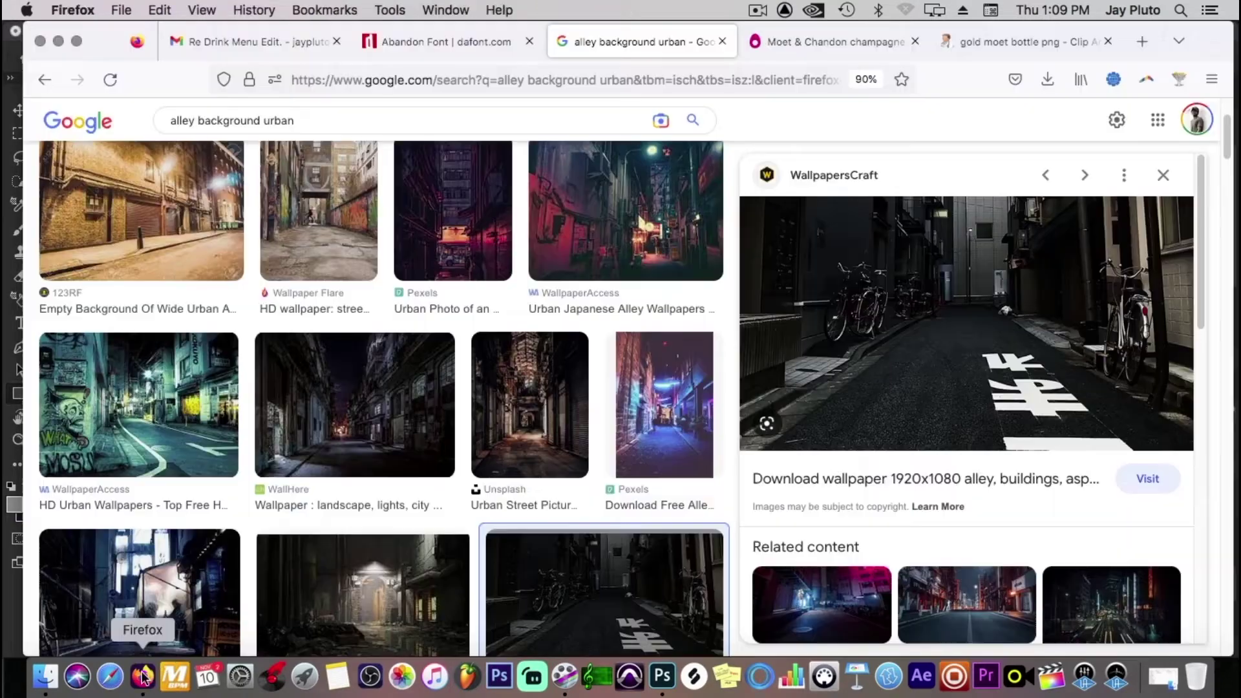
triple_click(304, 121)
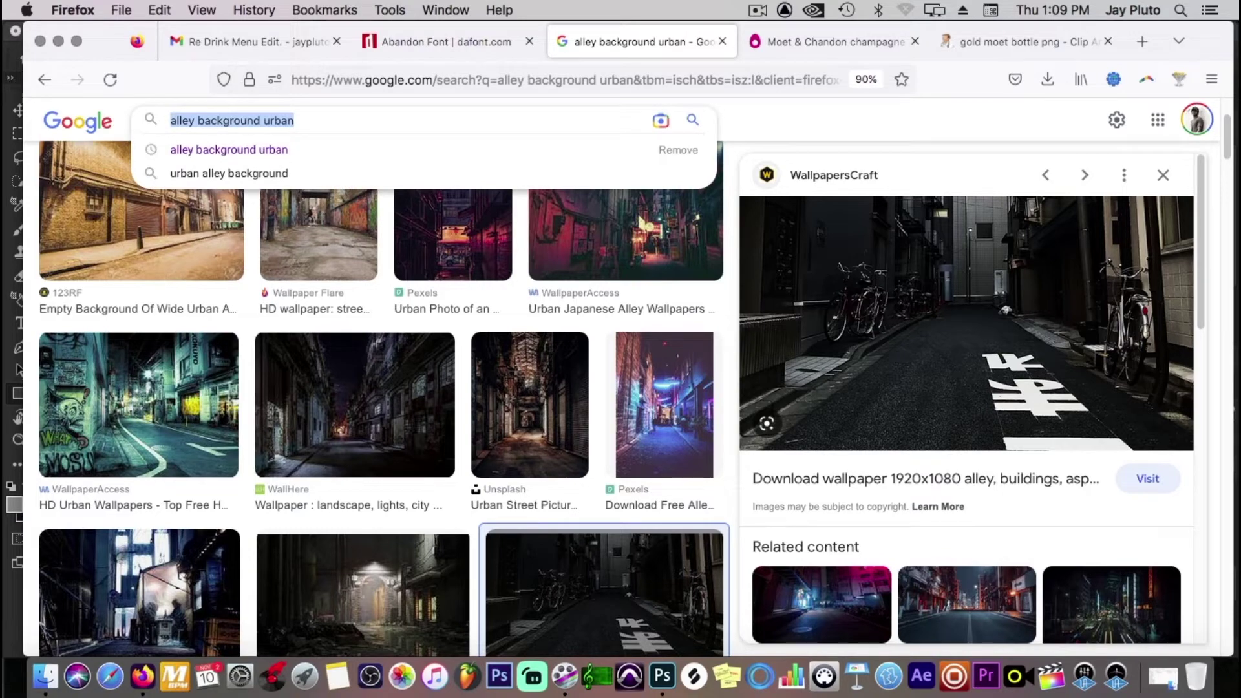
key("BackSpace")
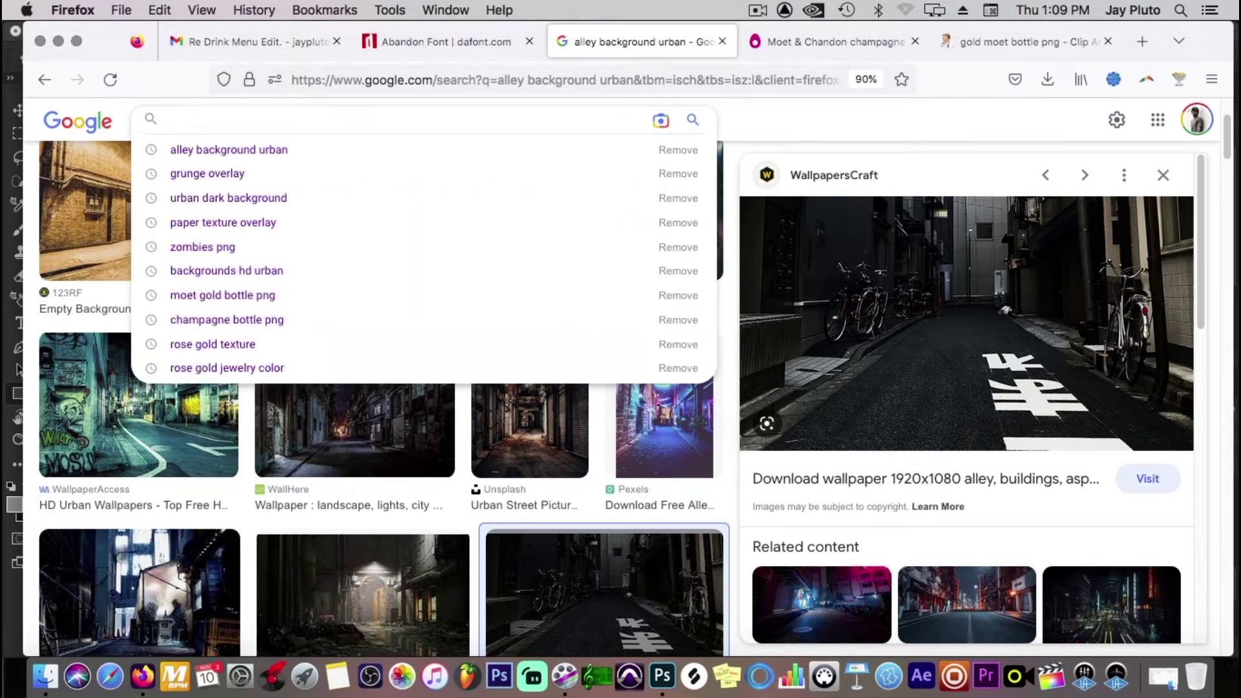
type("zomb")
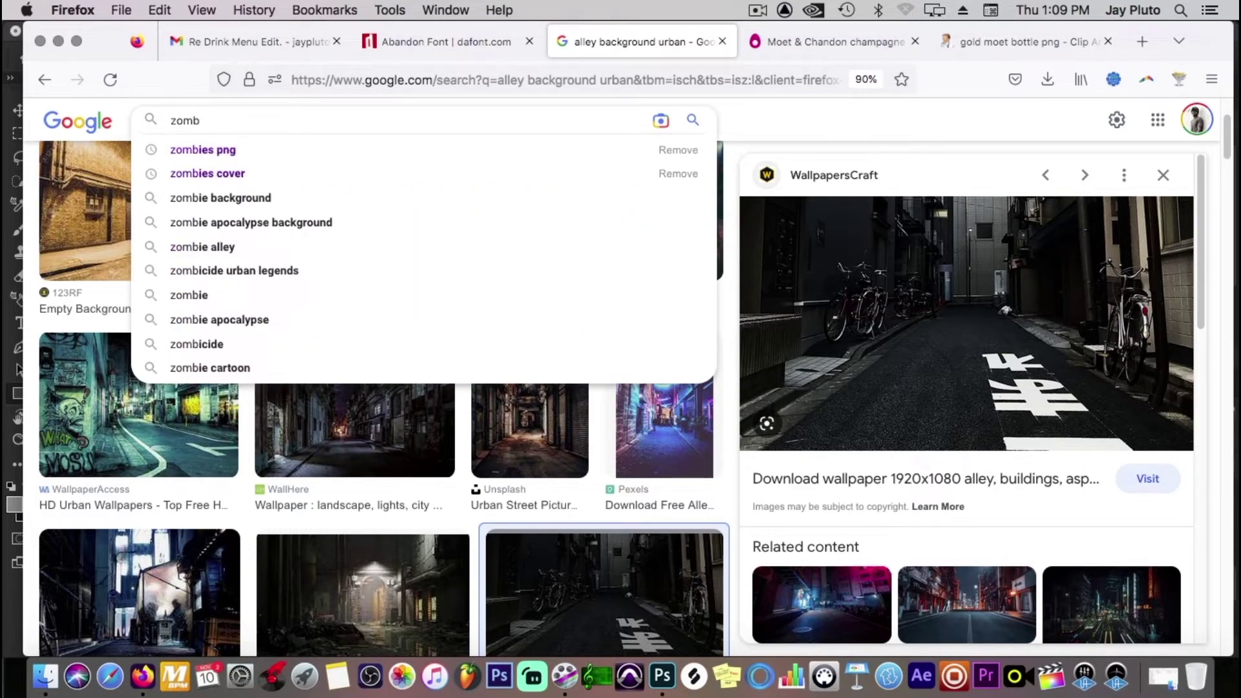
type("ies png")
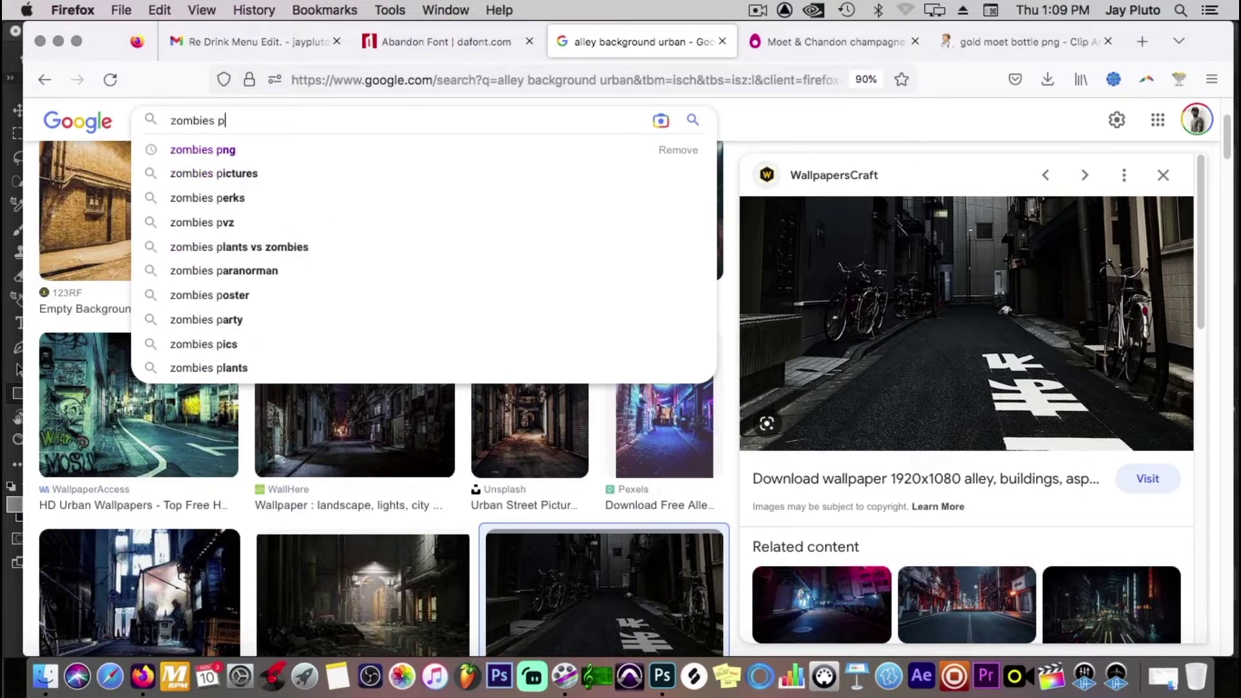
key("Return")
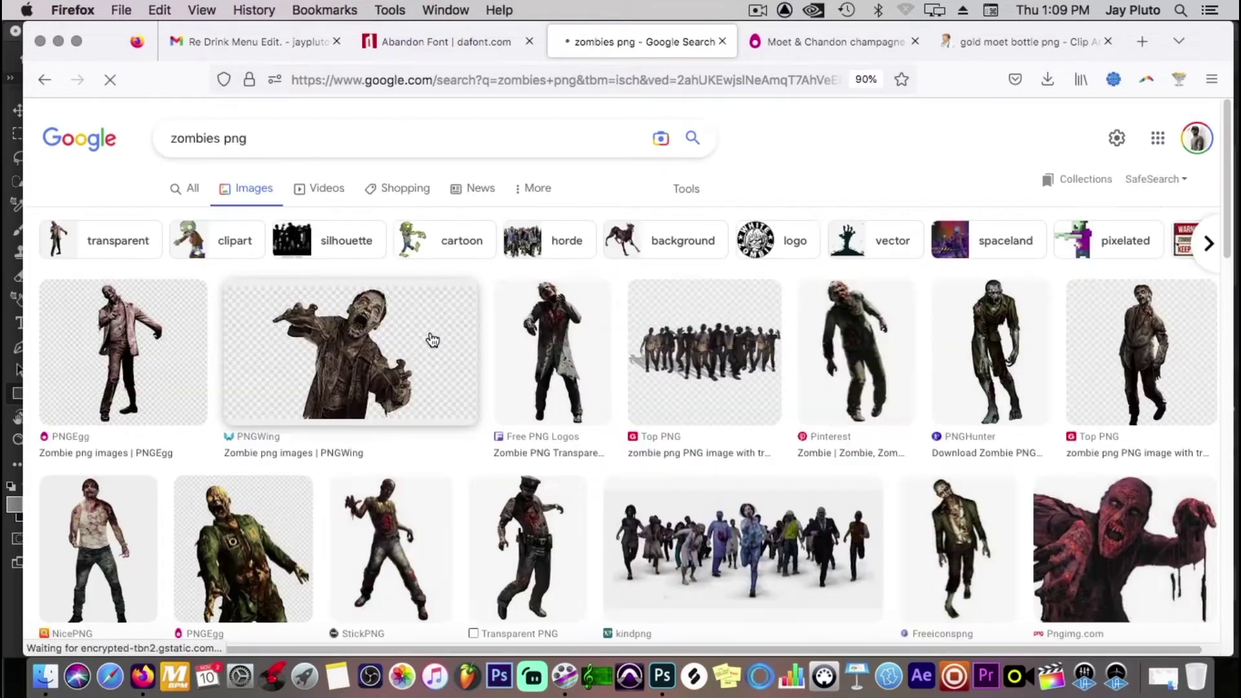
Look through the zombie PNG image results for usable cutouts, and return to Photoshop.
scroll(445, 393, "down", 2)
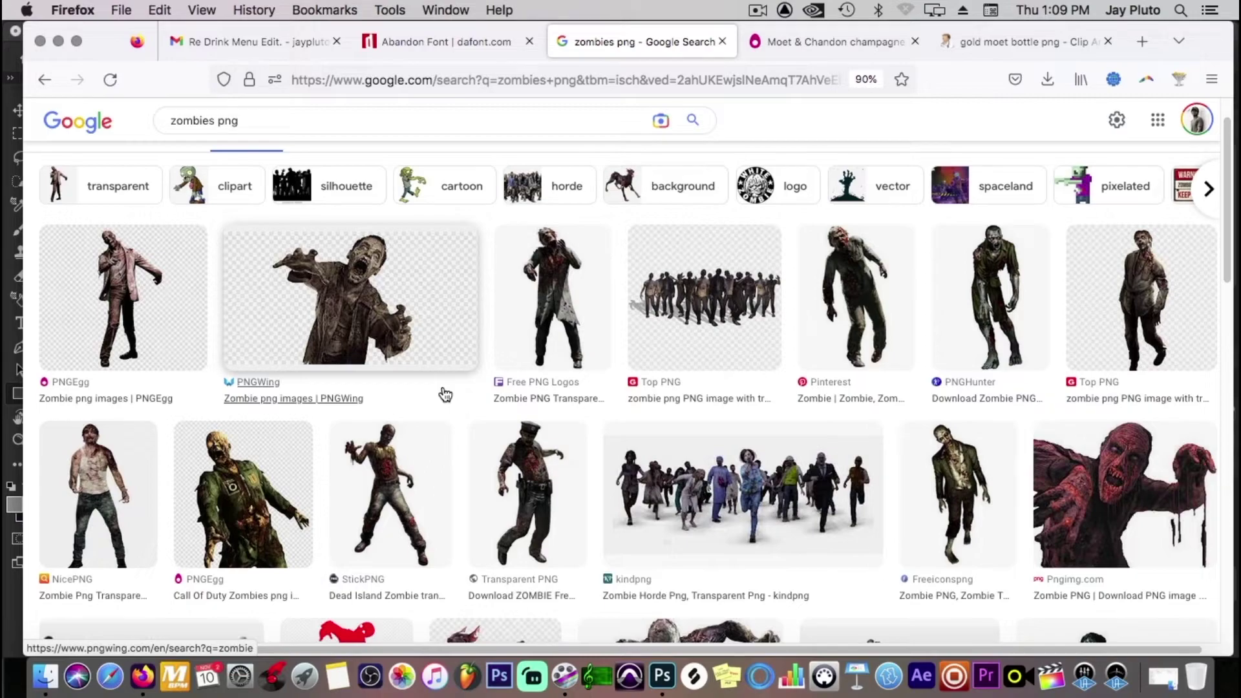
scroll(445, 393, "down", 12)
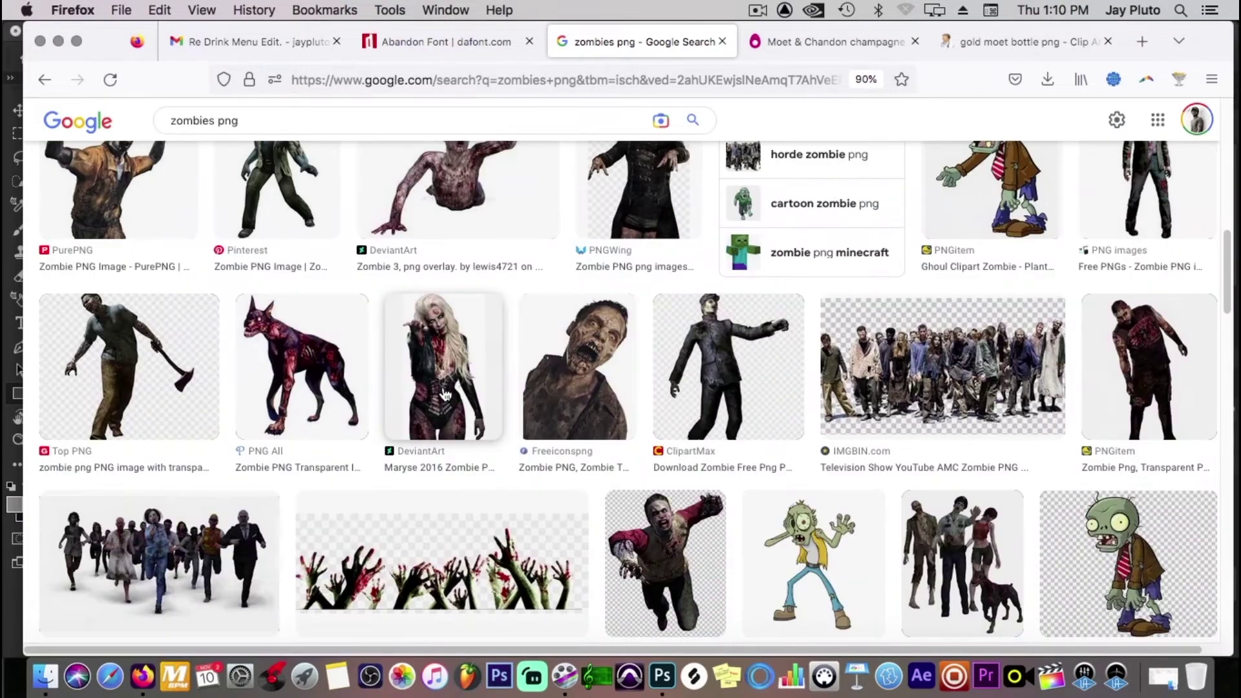
scroll(444, 394, "up", 7)
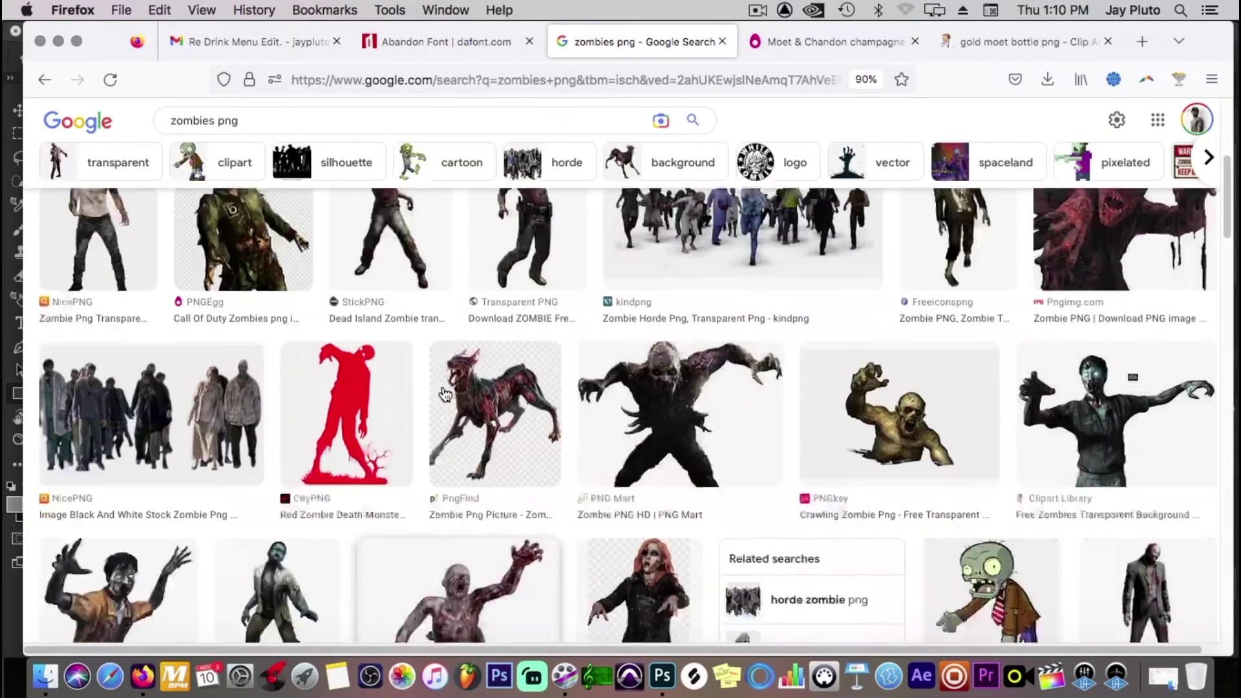
scroll(432, 378, "up", 2)
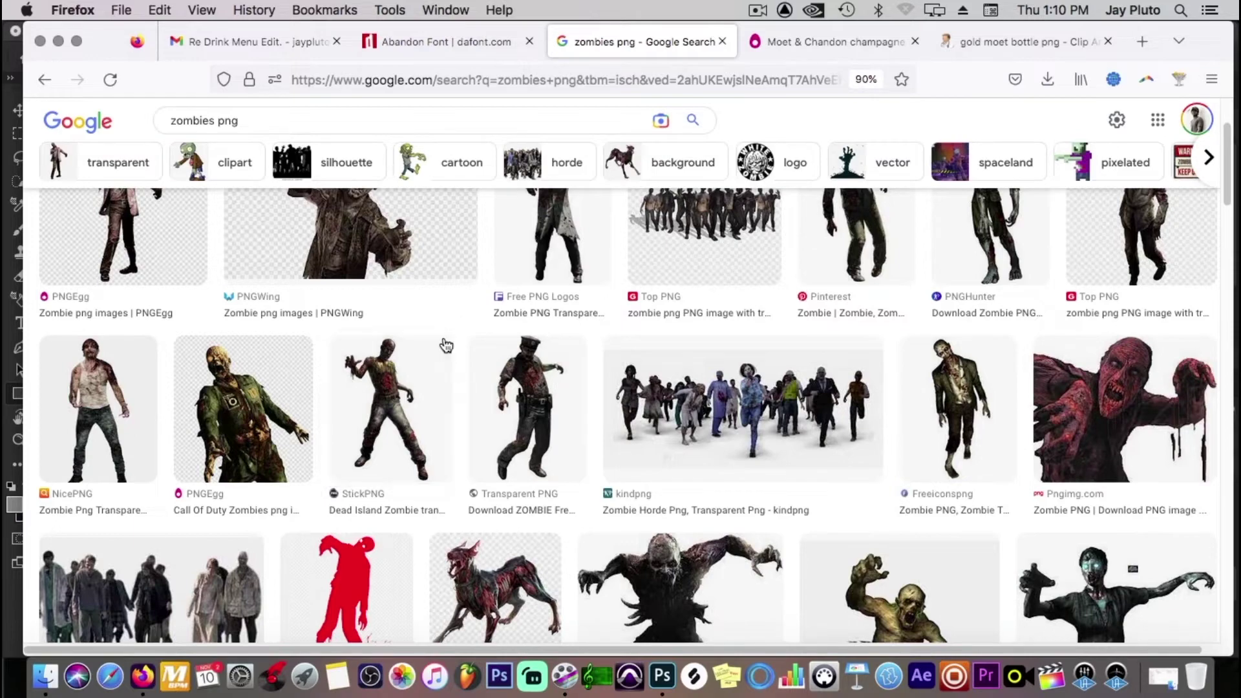
scroll(443, 346, "up", 3)
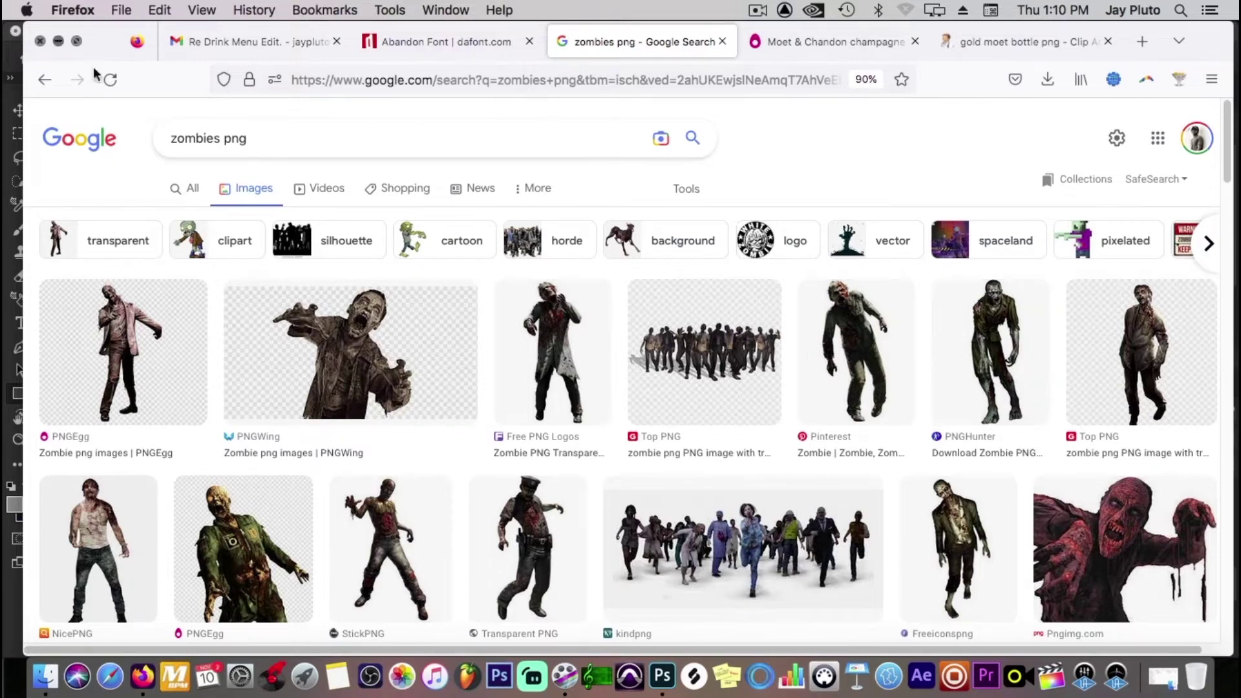
left_click(58, 40)
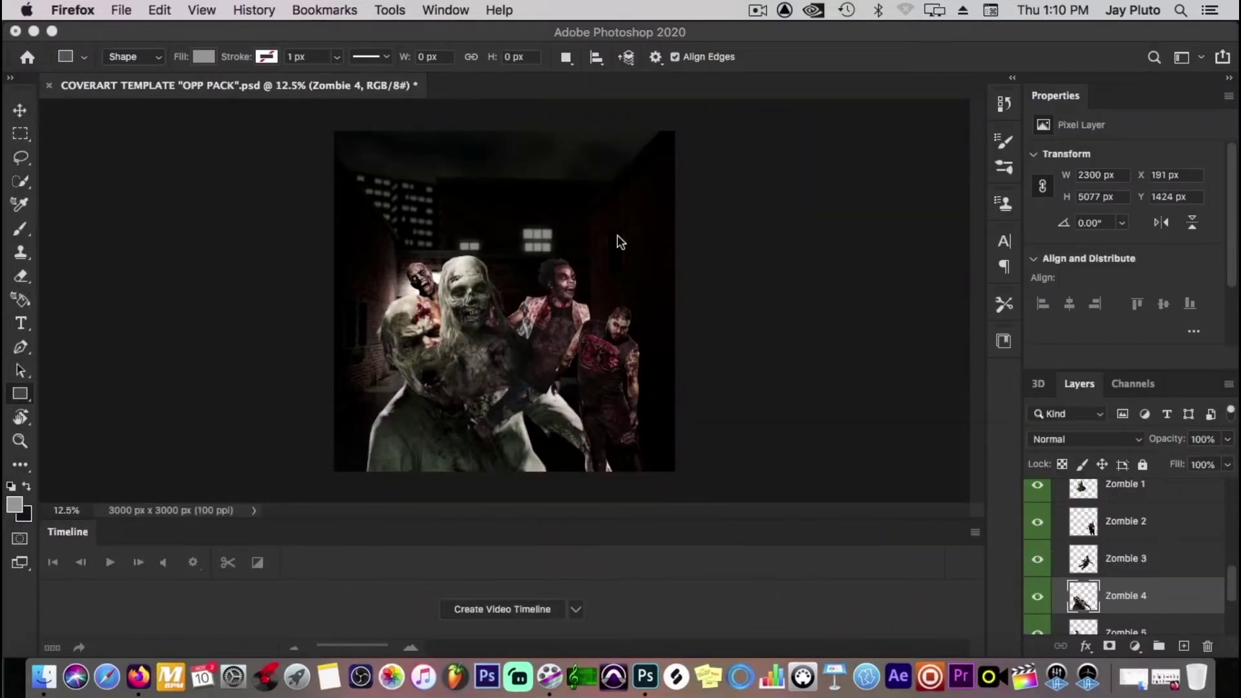
Collapse the Zombies group, briefly preview the Clouds group and expand it to list its layers.
left_click(1085, 550)
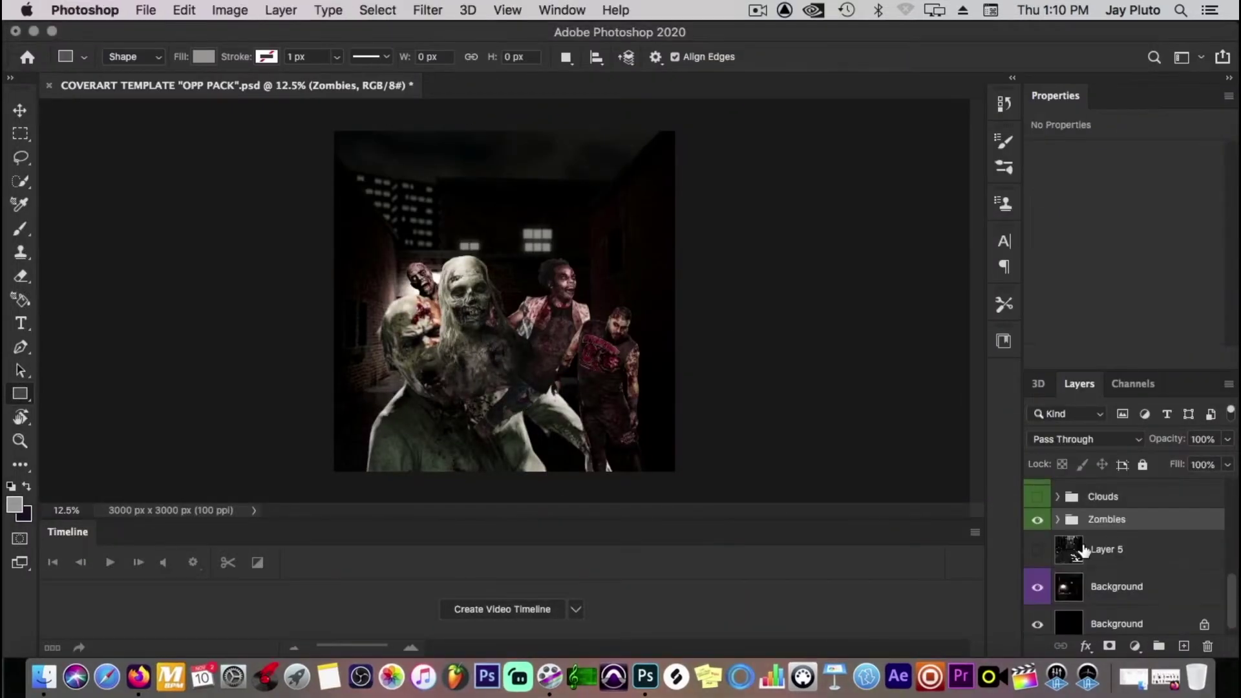
scroll(1060, 527, "up", 2)
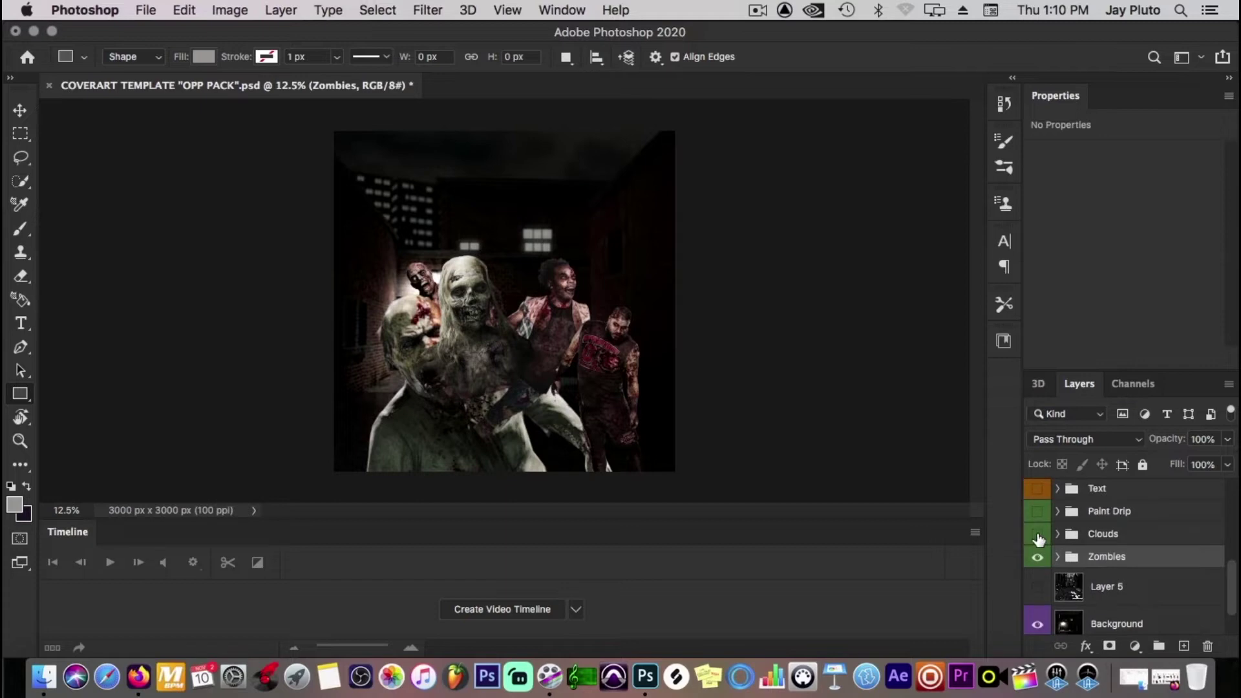
left_click(1037, 535)
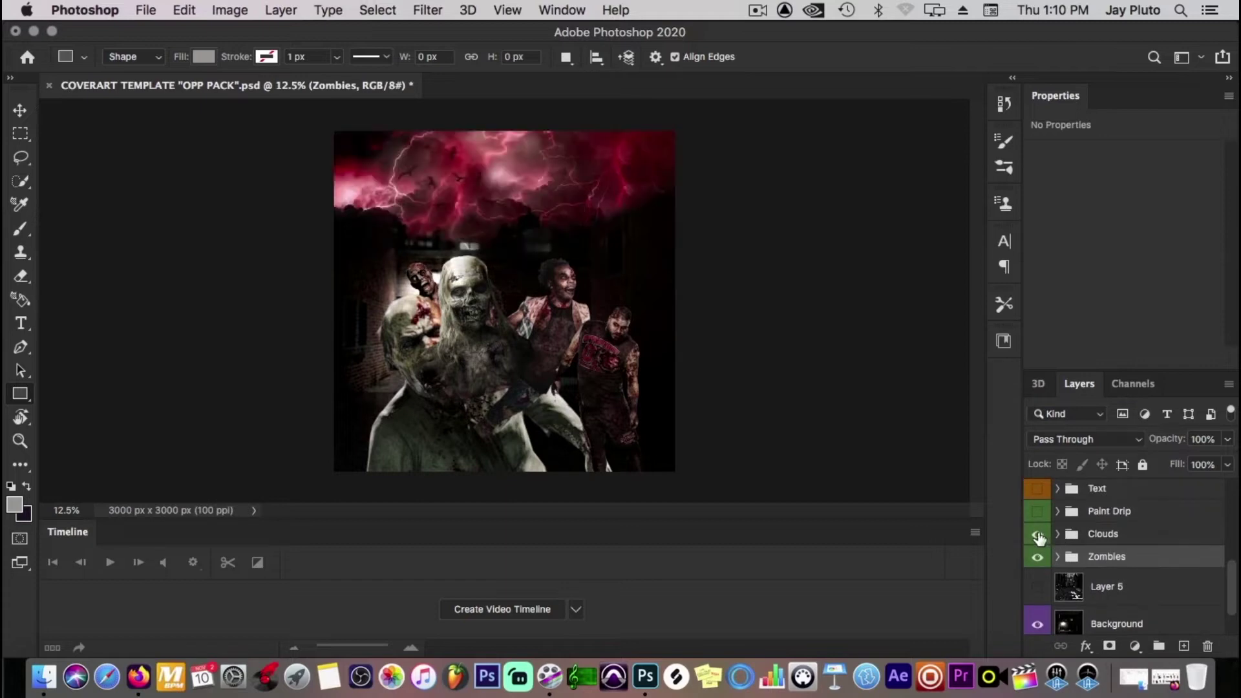
left_click(1037, 535)
left_click(1058, 534)
scroll(1071, 546, "down", 2)
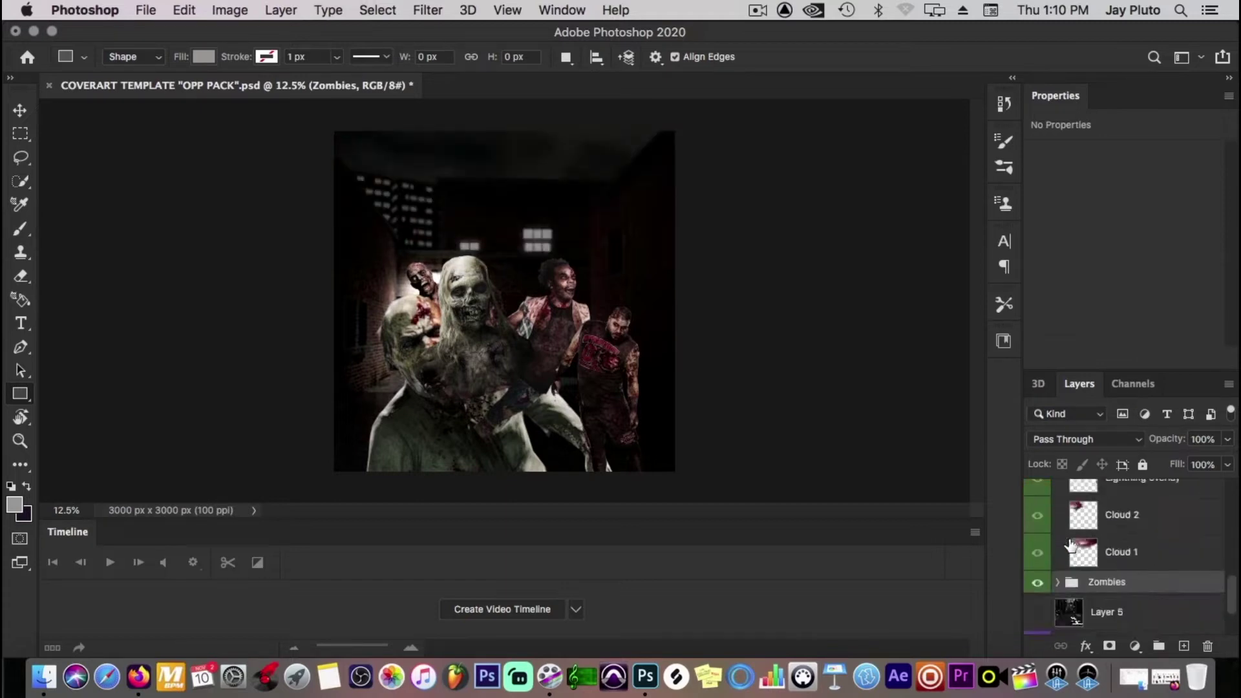
Hide the layers inside the Clouds group and make only the Cloud 1 layer visible again.
scroll(1070, 581, "up", 3)
left_click(1039, 562)
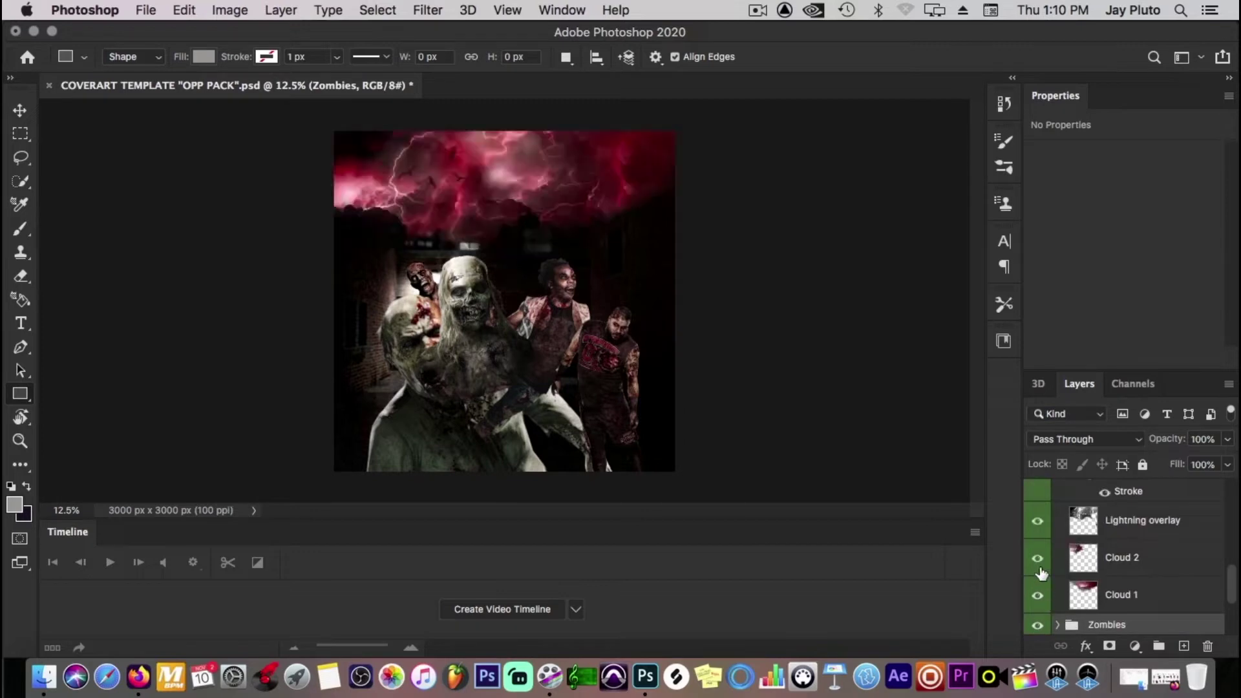
left_click_drag(1041, 573, 1038, 520)
scroll(1044, 530, "up", 1)
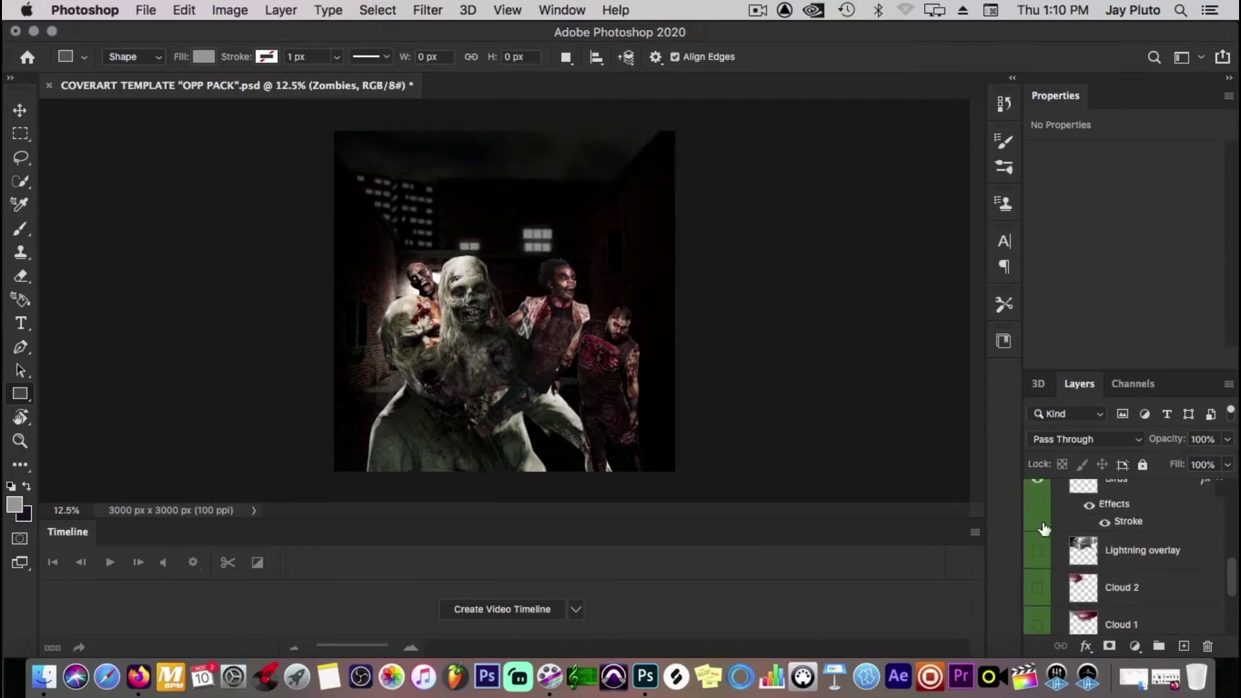
scroll(1044, 550, "down", 3)
left_click(1037, 558)
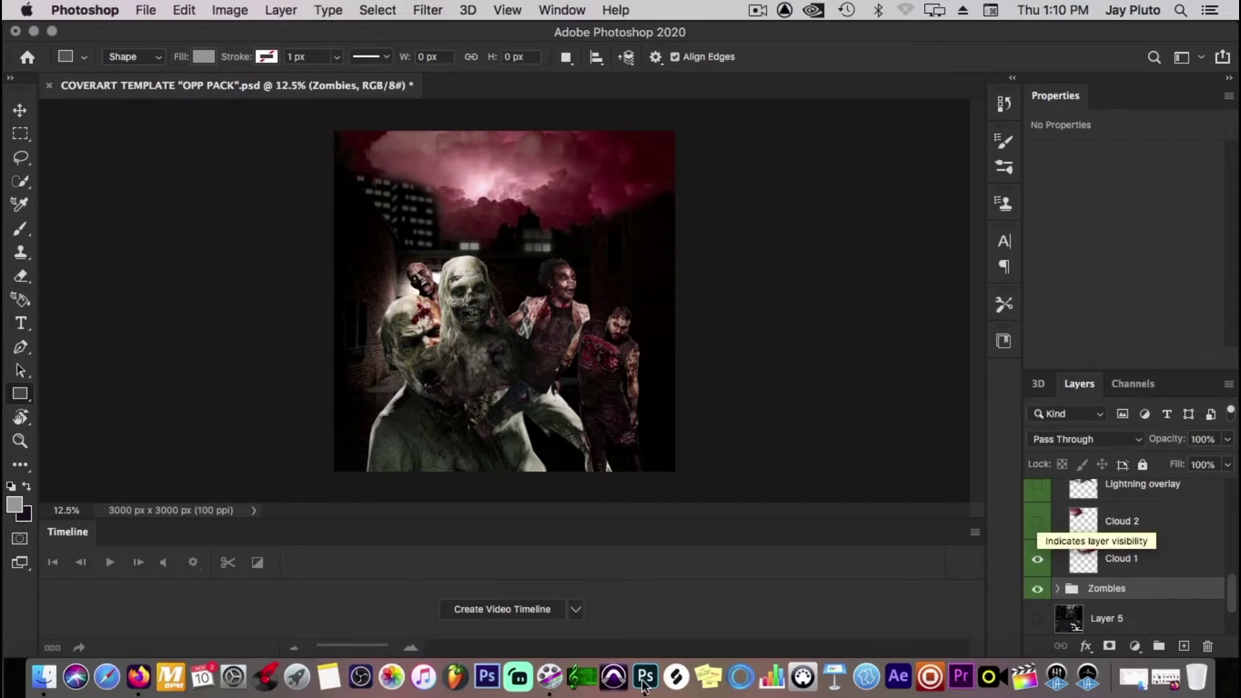
Switch to Firefox and run a Google Images search for "cloud ominous dark".
left_click(139, 676)
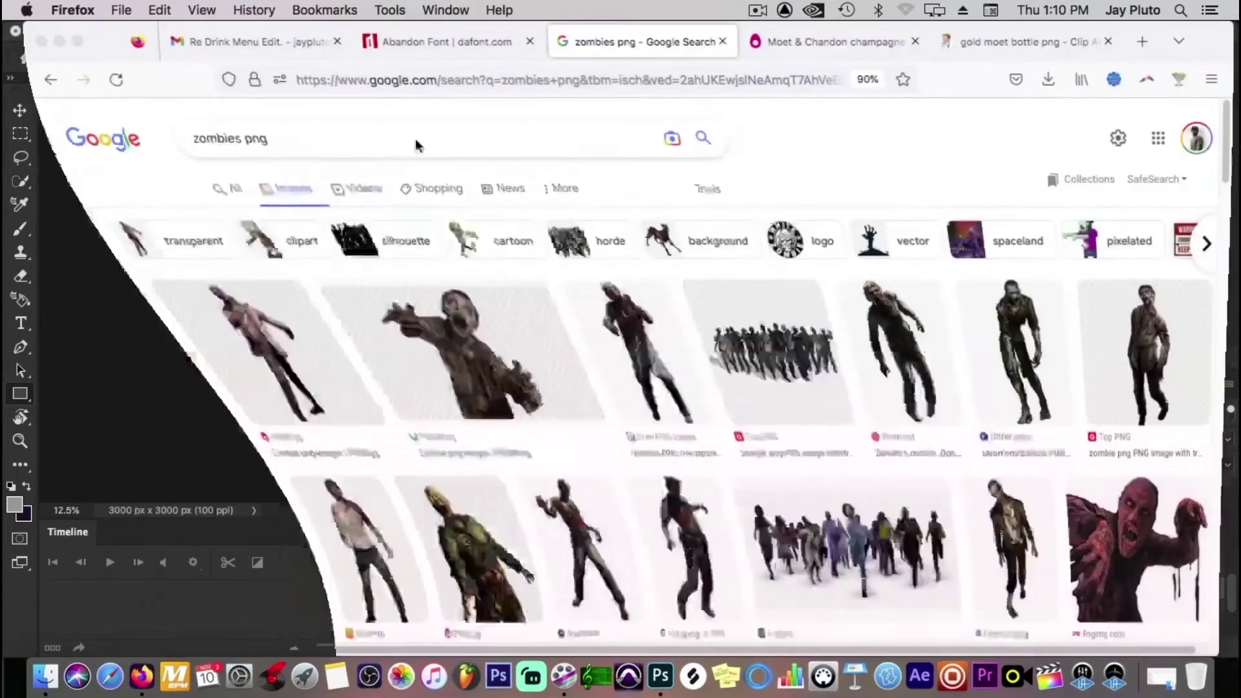
left_click(152, 139)
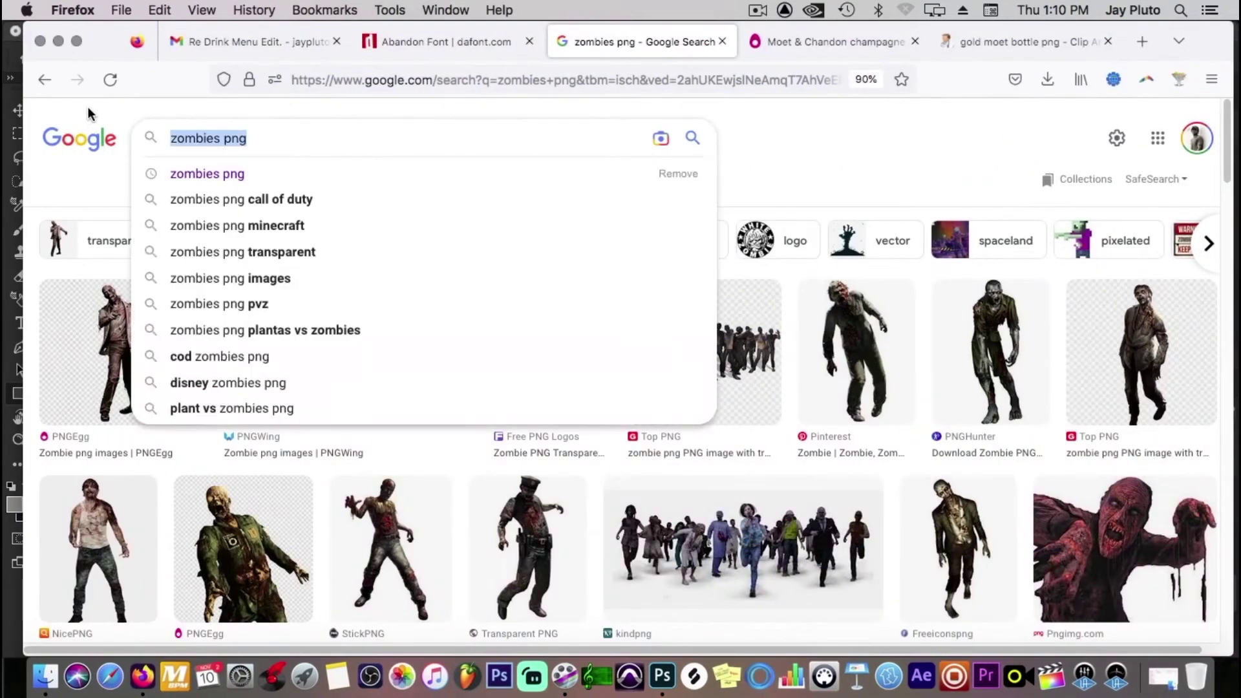
type("cloud om")
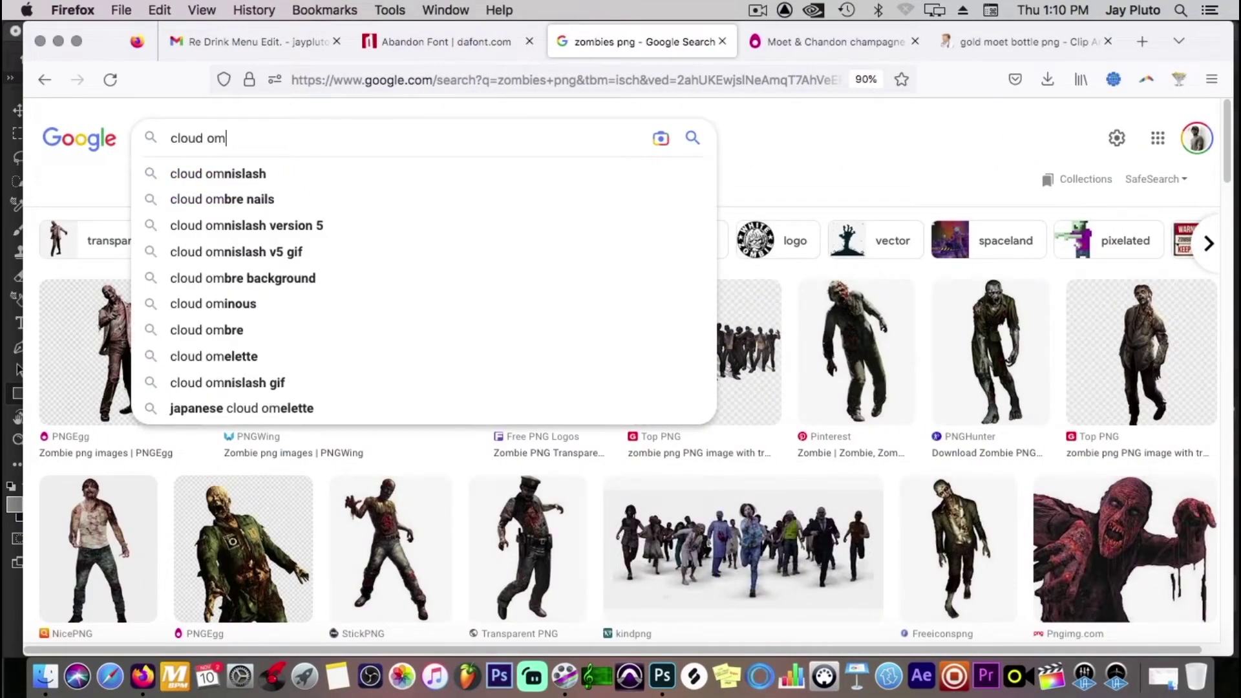
type("inou")
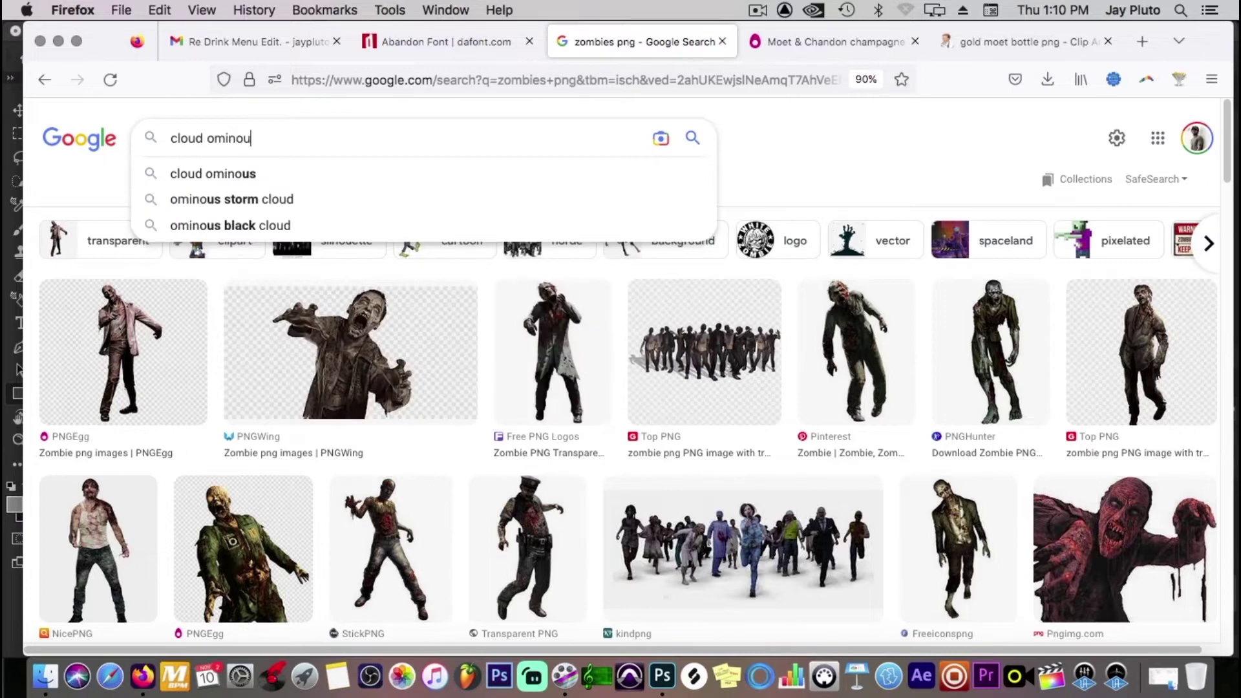
type("s clouds")
key("BackSpace")
key("BackSpace")
key("BackSpace")
key("BackSpace")
key("BackSpace")
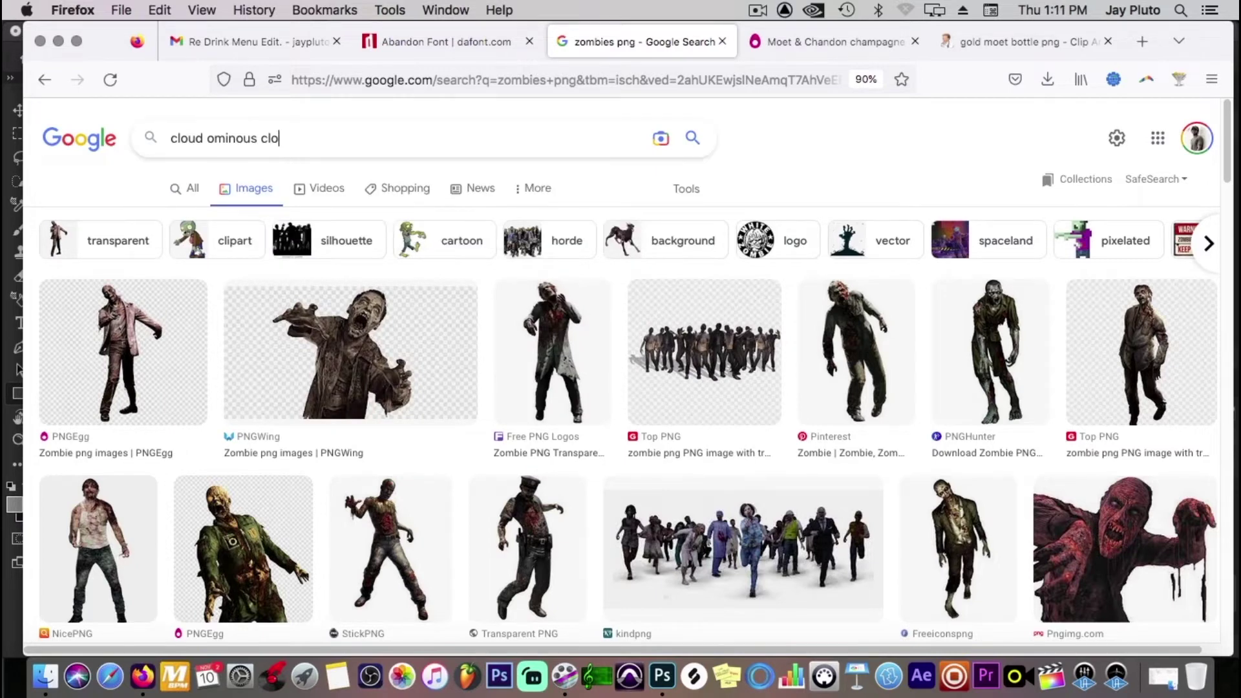
key("BackSpace")
type("darks")
key("BackSpace")
key("Return")
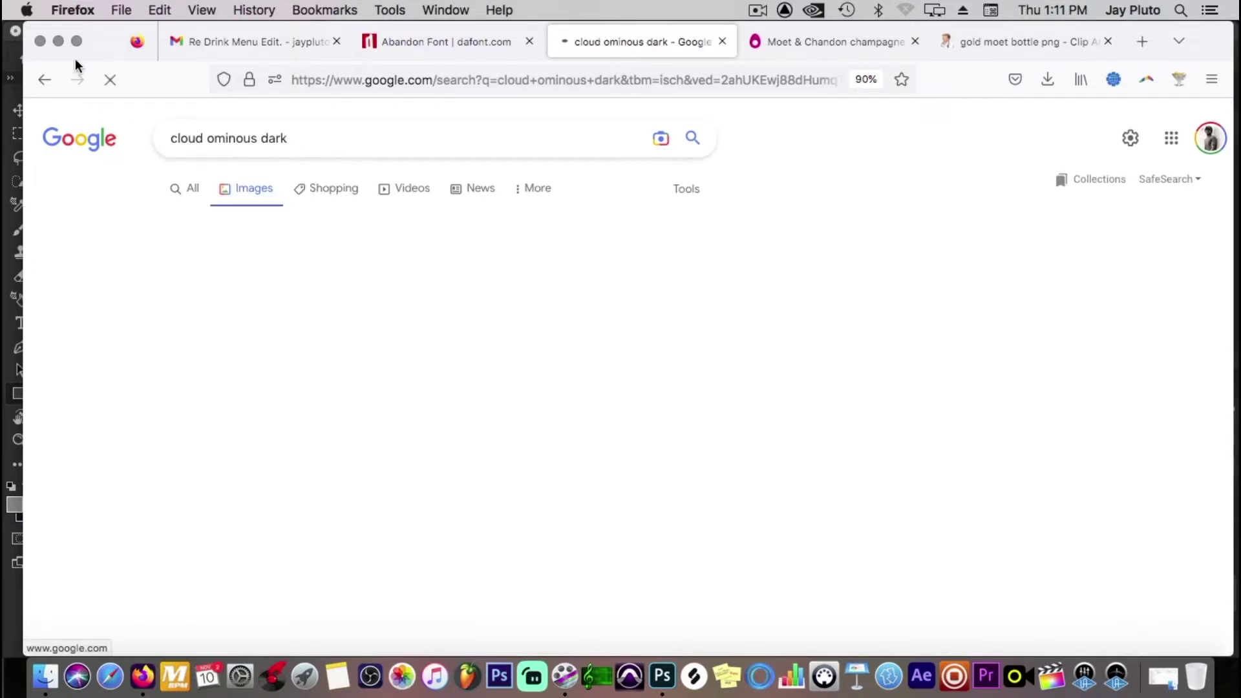
Look through the dark cloud image results with the size filter set to Large, and return to Photoshop.
scroll(615, 321, "down", 10)
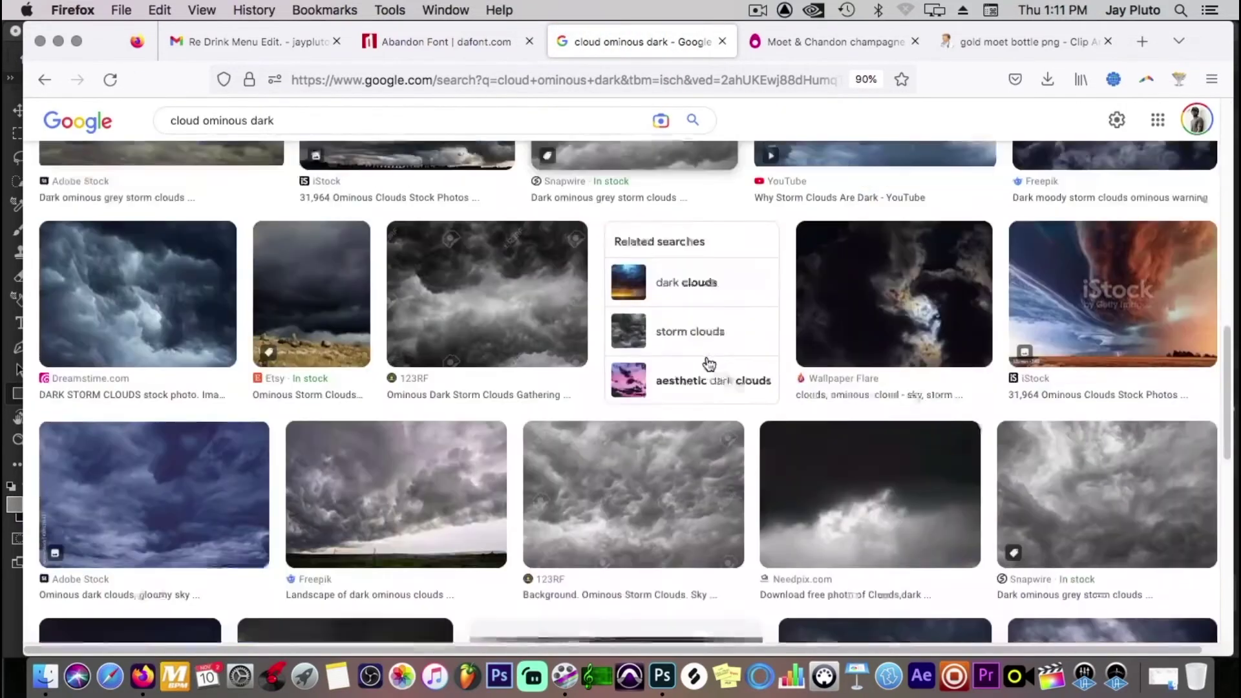
scroll(668, 412, "down", 10)
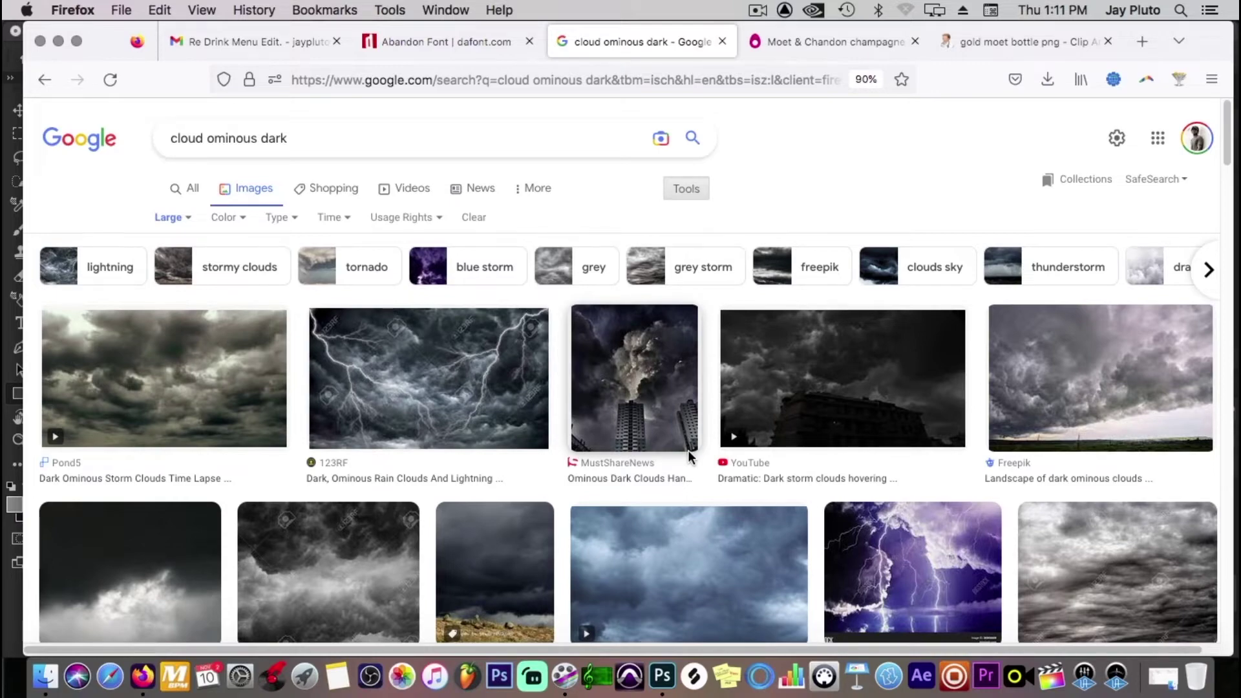
key("super+m")
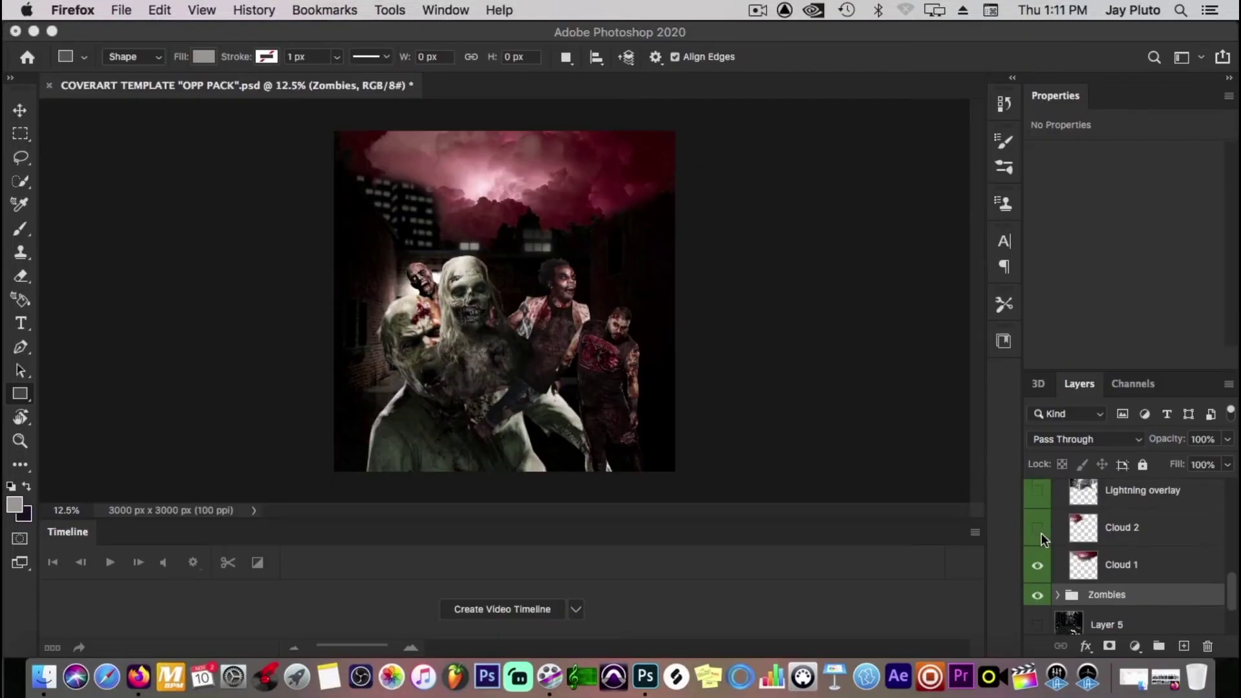
Make the Cloud 2 and Lightning overlay layers visible one after the other.
left_click(1036, 529)
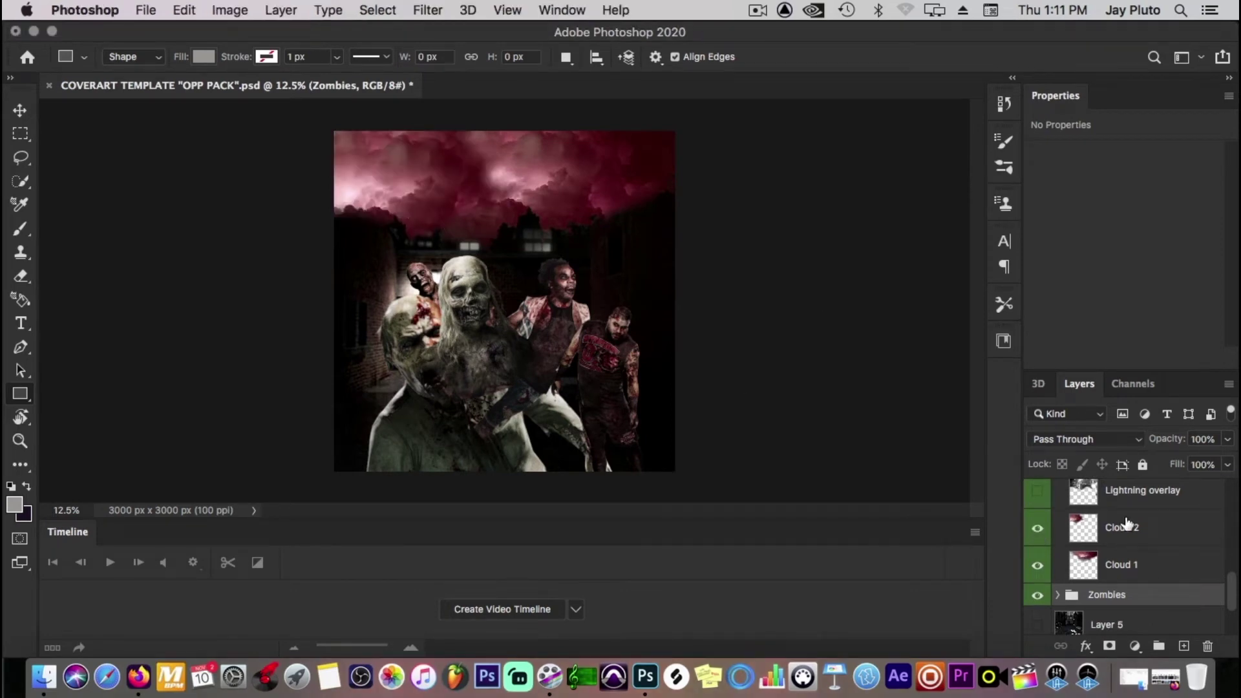
scroll(1048, 535, "up", 1)
left_click(1038, 529)
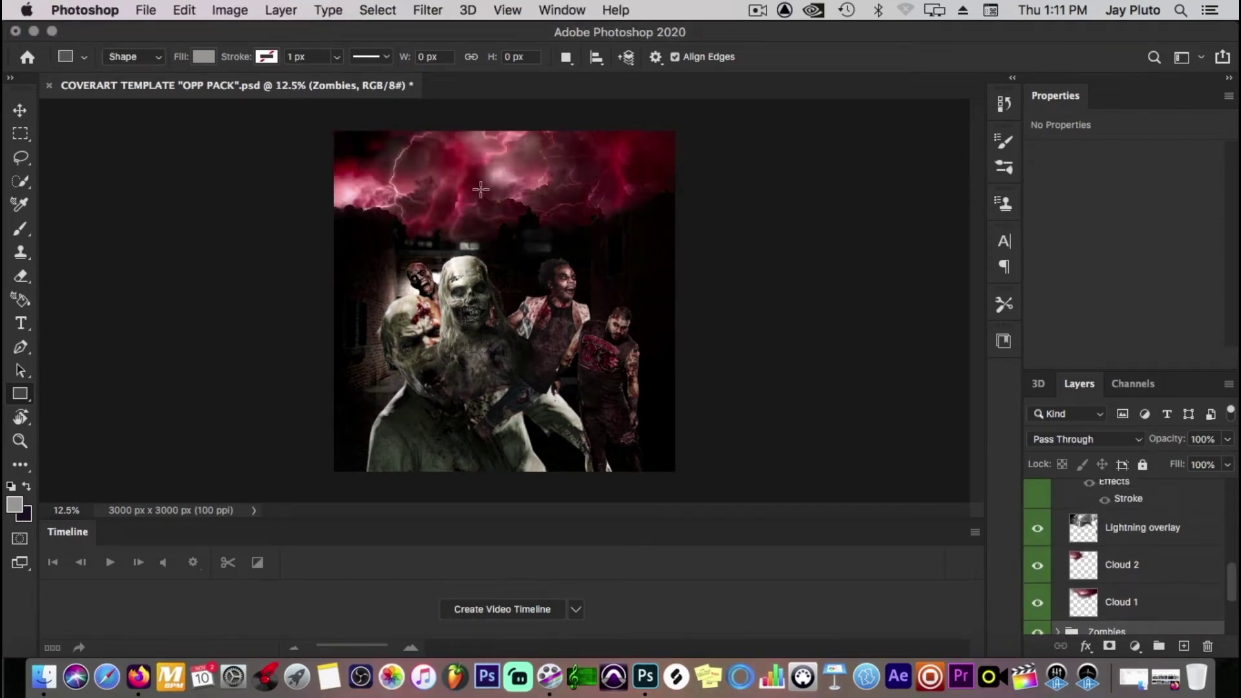
Lower the Lightning overlay layer's opacity to 61% and keep its blend mode at Overlay.
scroll(1103, 543, "up", 1)
left_click(1097, 568)
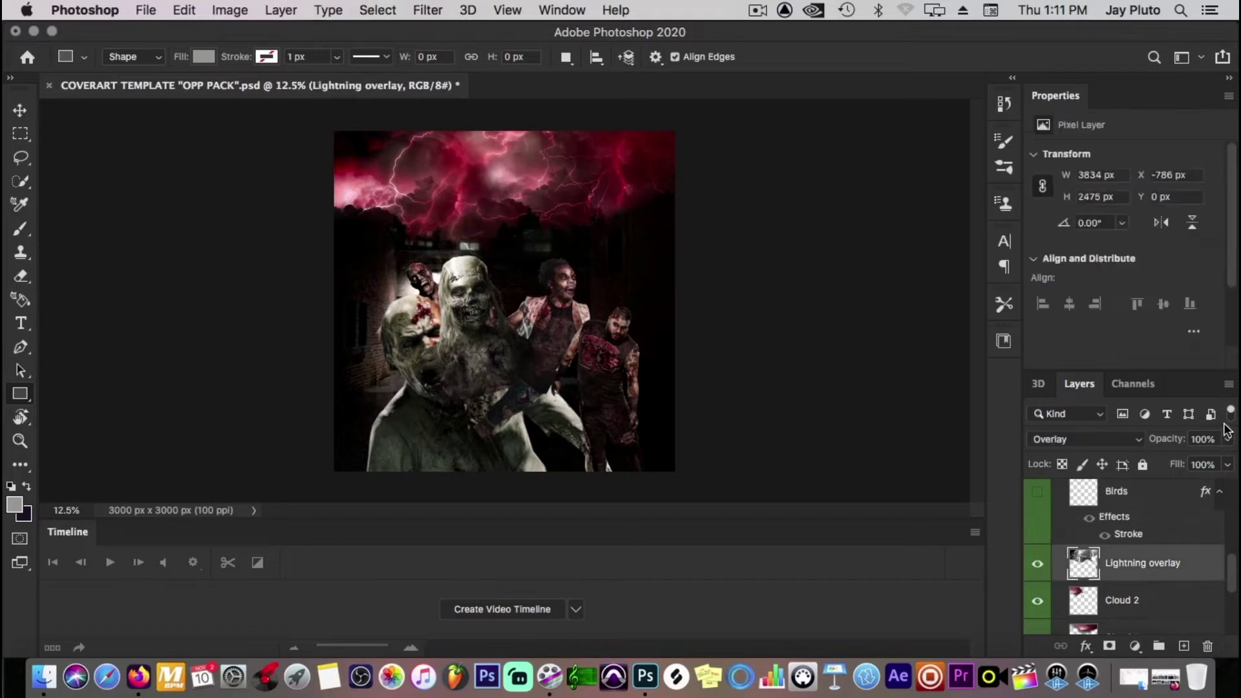
left_click(1228, 441)
left_click_drag(1225, 463, 1189, 463)
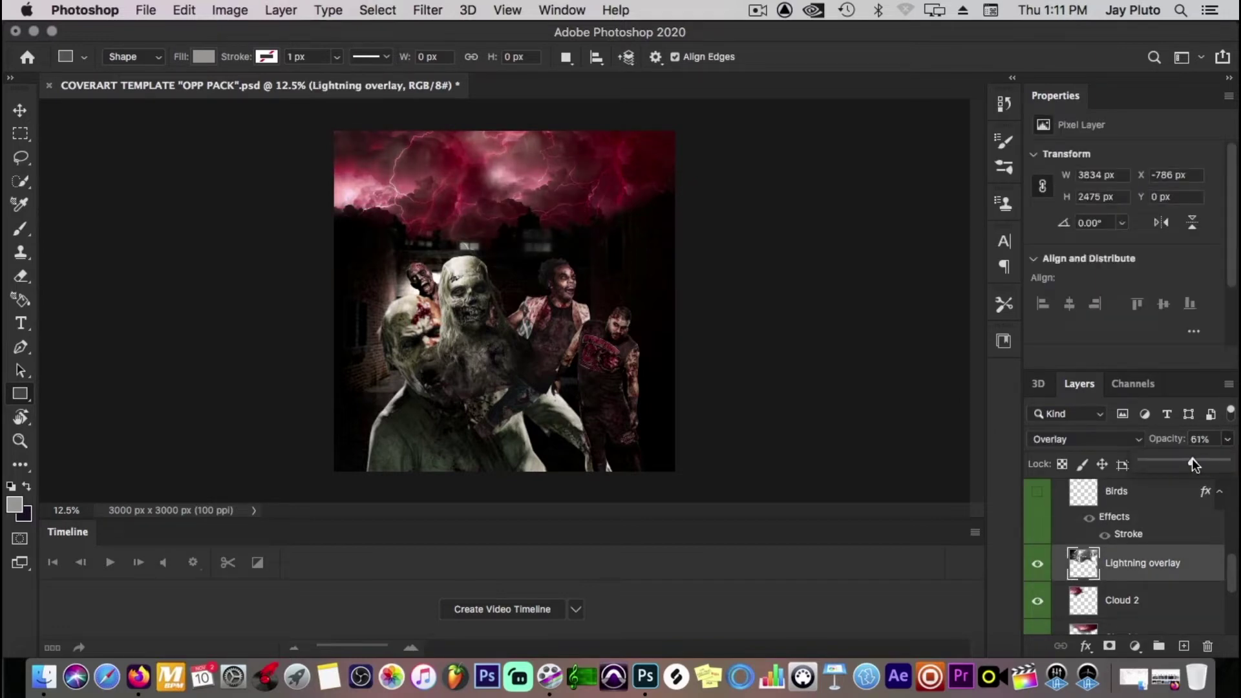
scroll(1177, 574, "down", 1)
left_click(1185, 554)
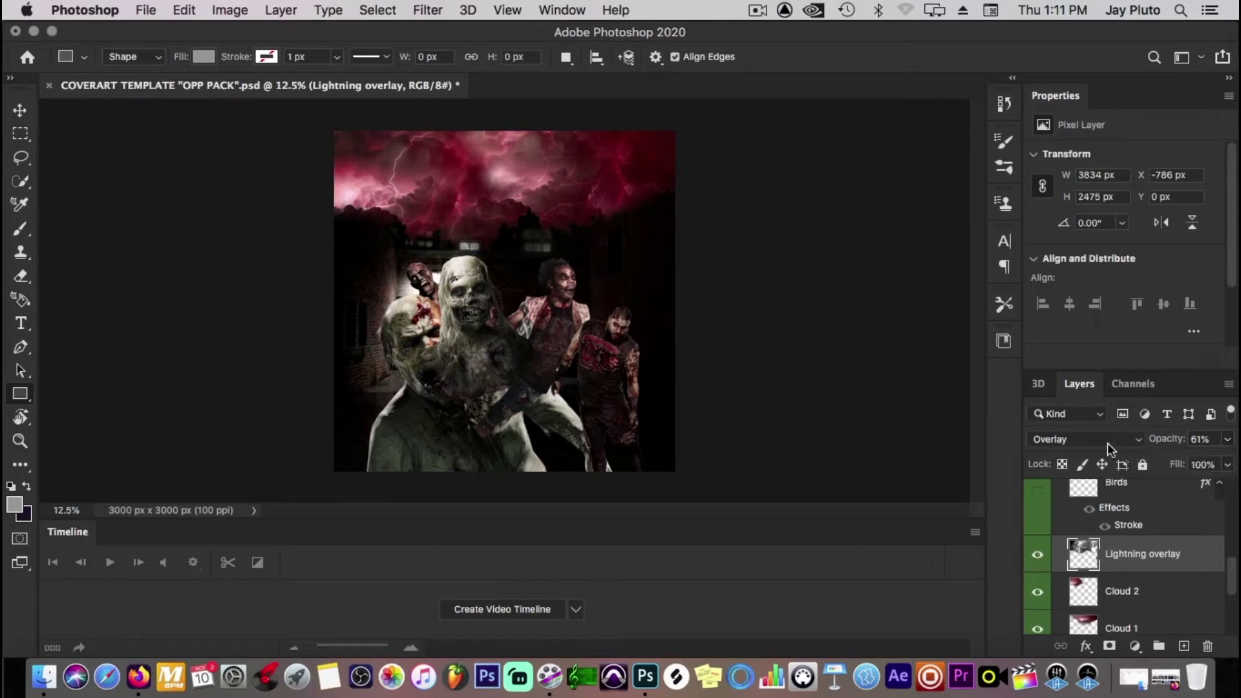
left_click(1107, 443)
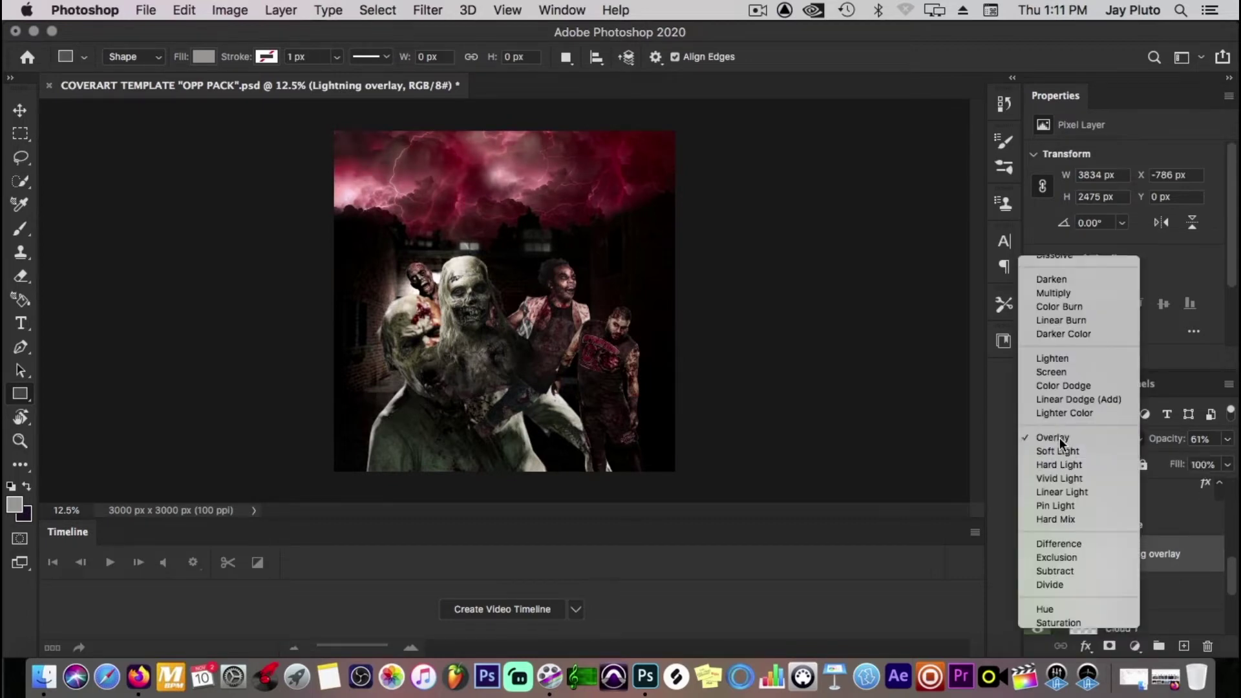
left_click(1060, 437)
Preview the Dissolve, Linear Dodge (Add) and Overlay blend modes on the Cloud 2 layer, keeping it at Normal.
scroll(1125, 563, "down", 1)
left_click(1161, 555)
left_click(1162, 586)
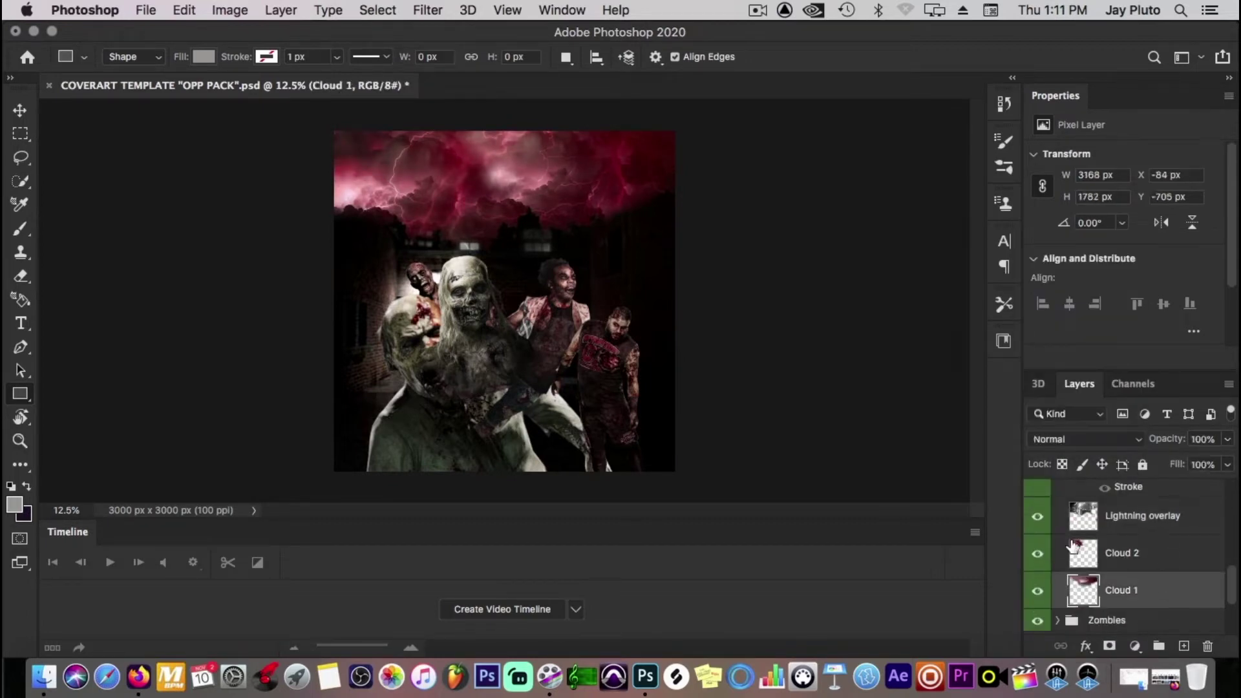
left_click(1160, 556)
left_click(1092, 437)
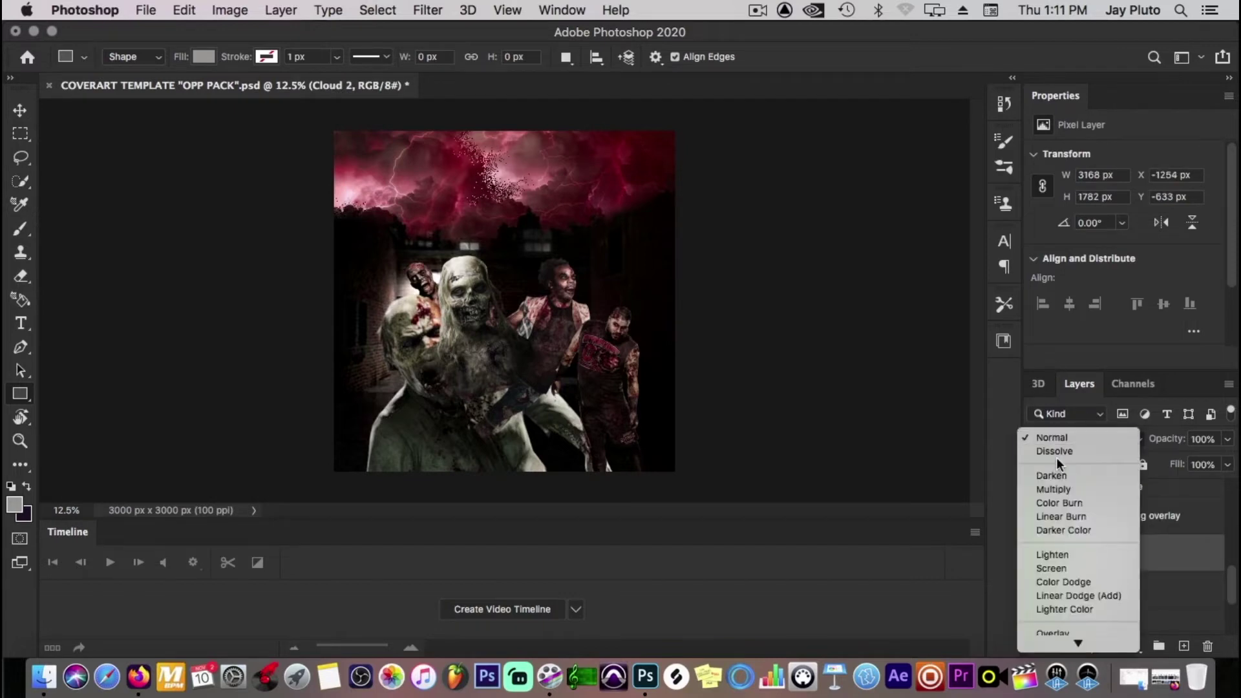
scroll(1072, 543, "down", 2)
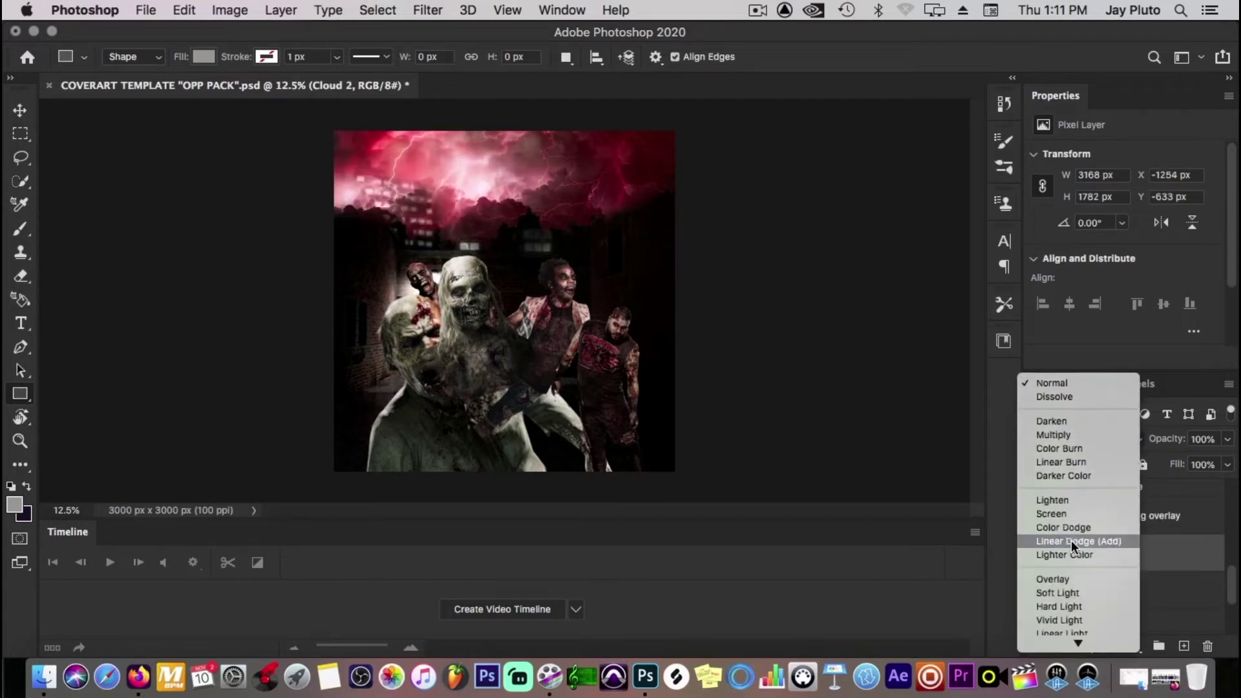
scroll(1071, 541, "down", 2)
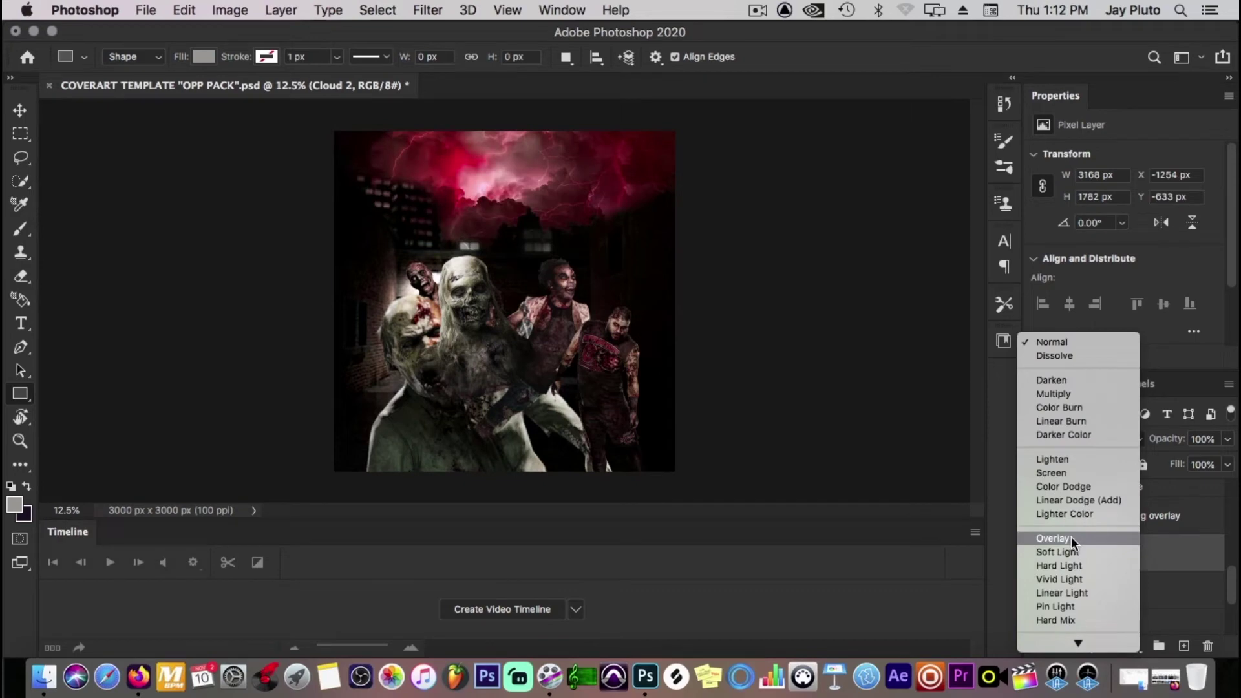
left_click(1177, 513)
Lower the Cloud 2 layer's opacity to 87%.
left_click(1226, 438)
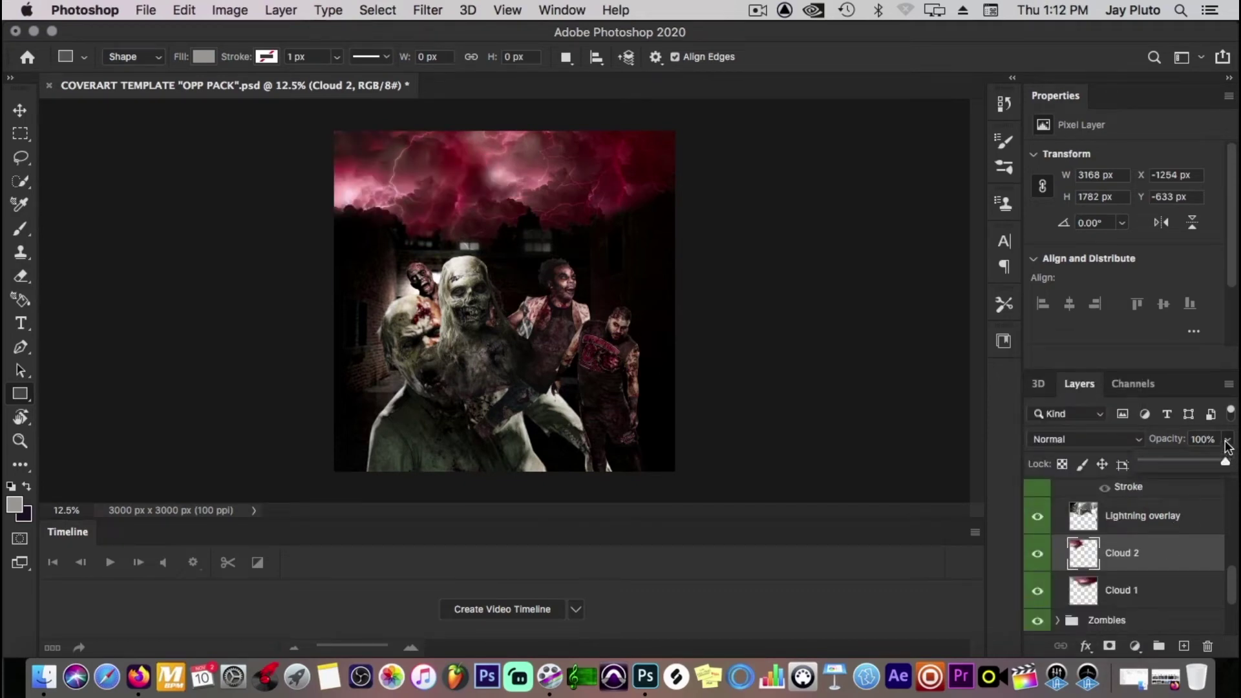
left_click_drag(1227, 461, 1211, 461)
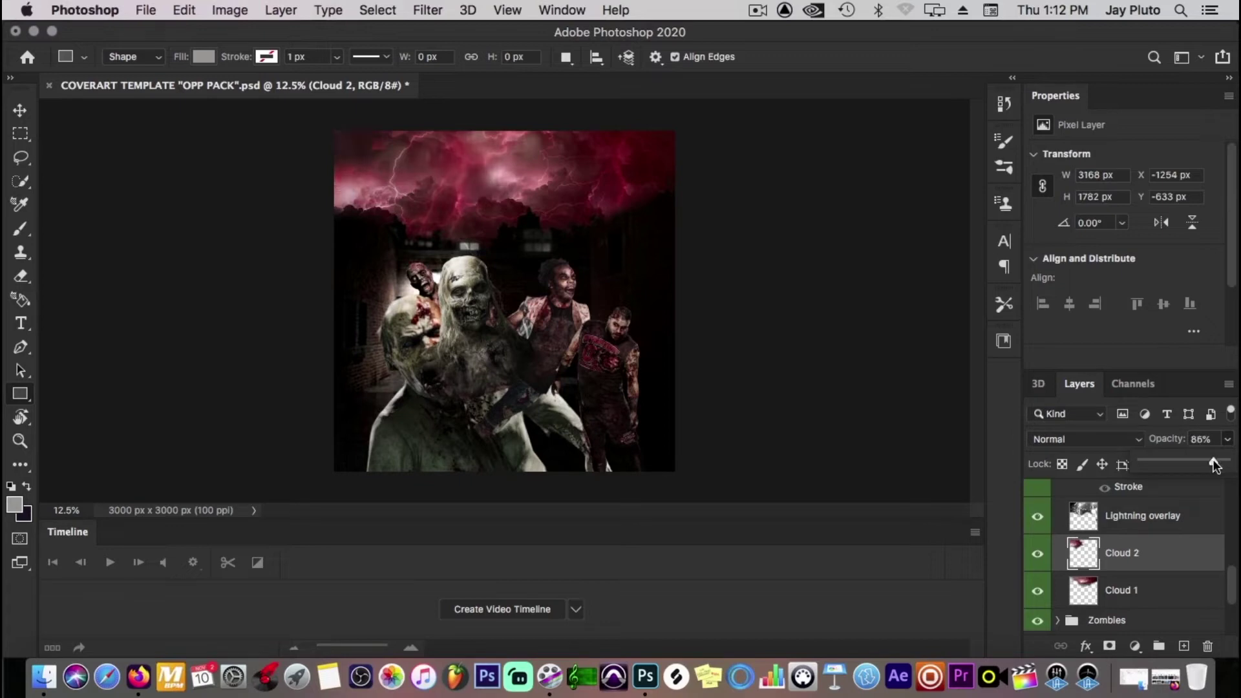
scroll(1164, 552, "up", 3)
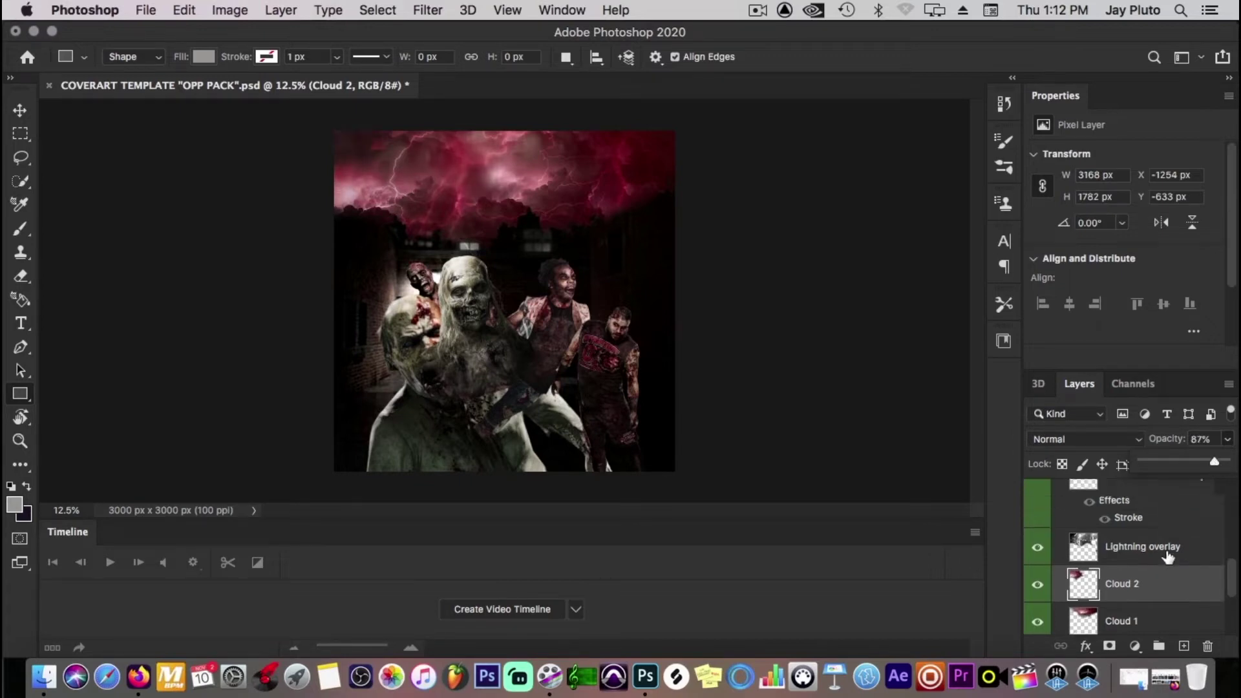
Make the Birds layer in the Clouds group visible, and collapse and reopen the group to inspect that layer.
left_click(1037, 540)
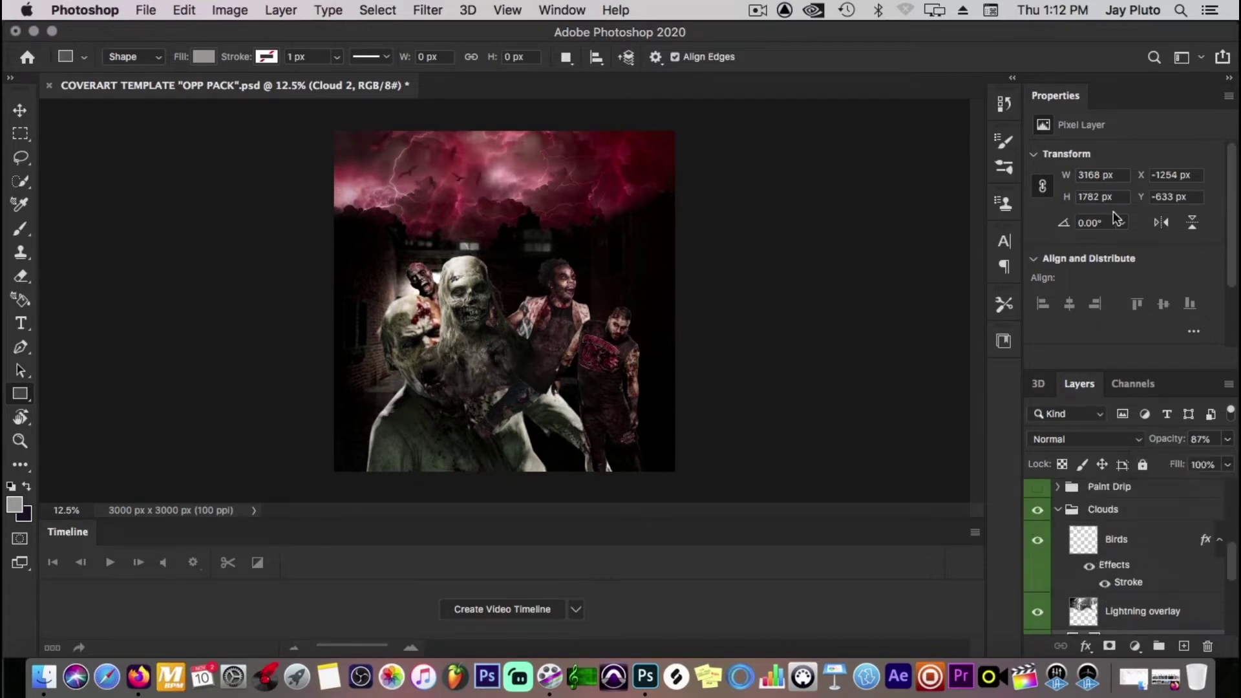
scroll(1054, 524, "up", 1)
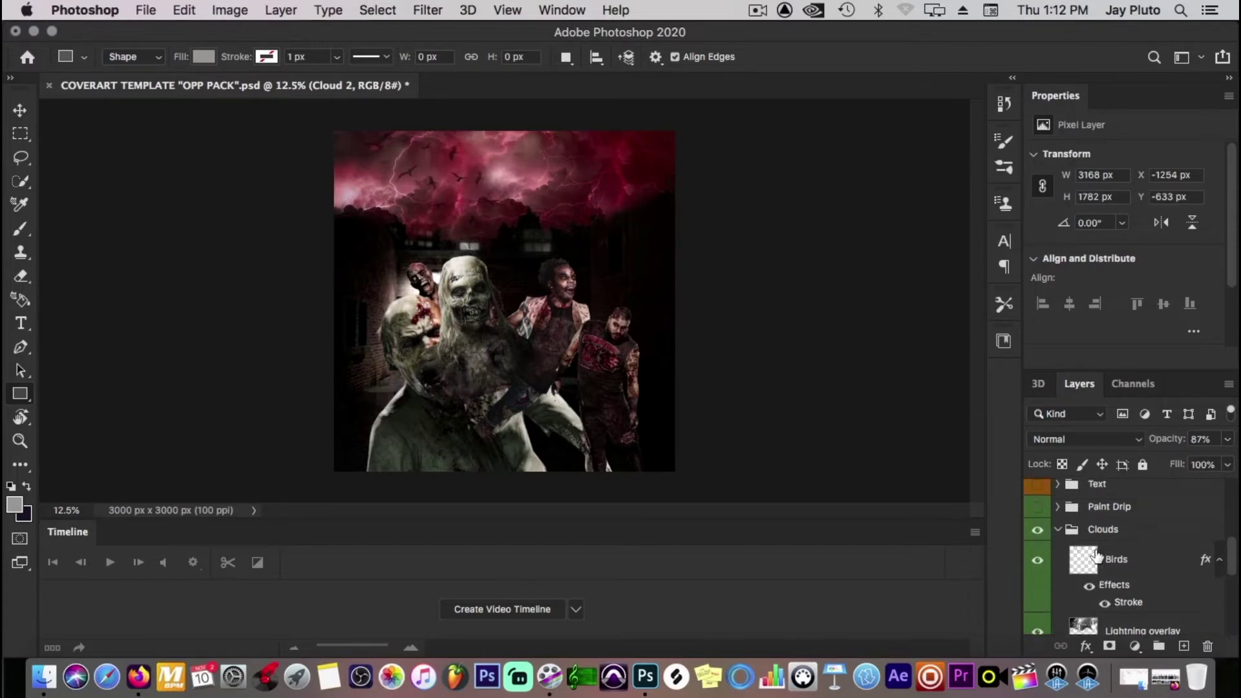
left_click(1057, 529)
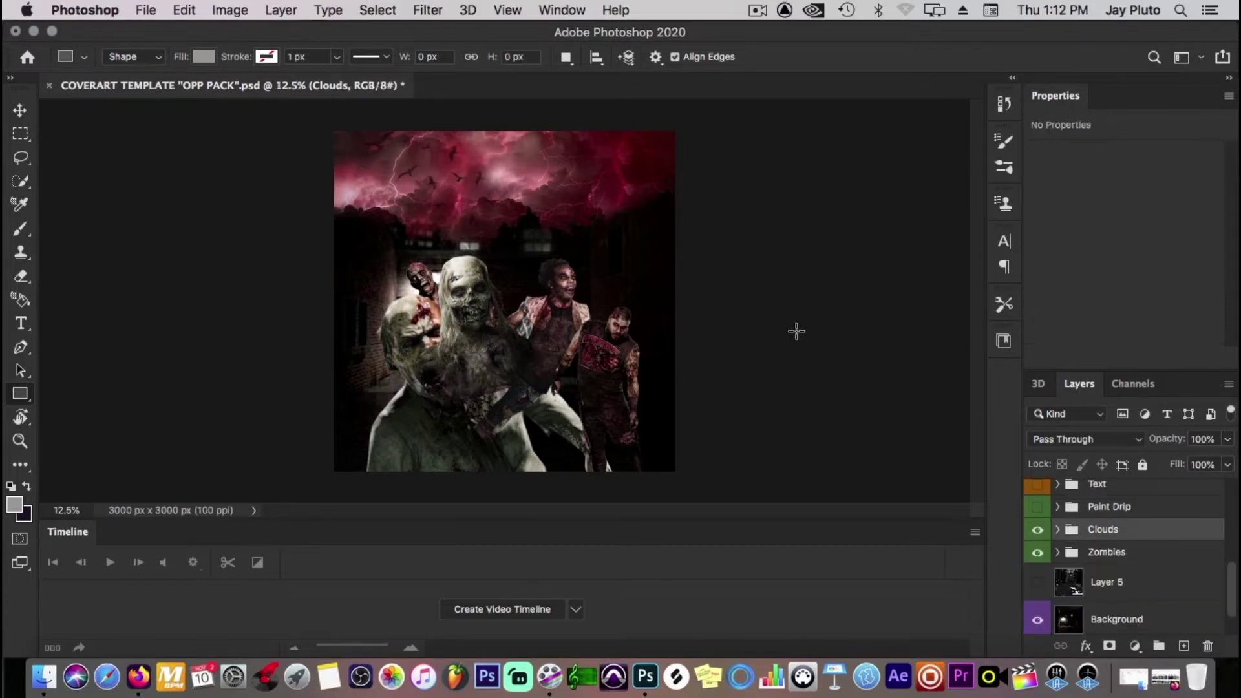
left_click(1057, 530)
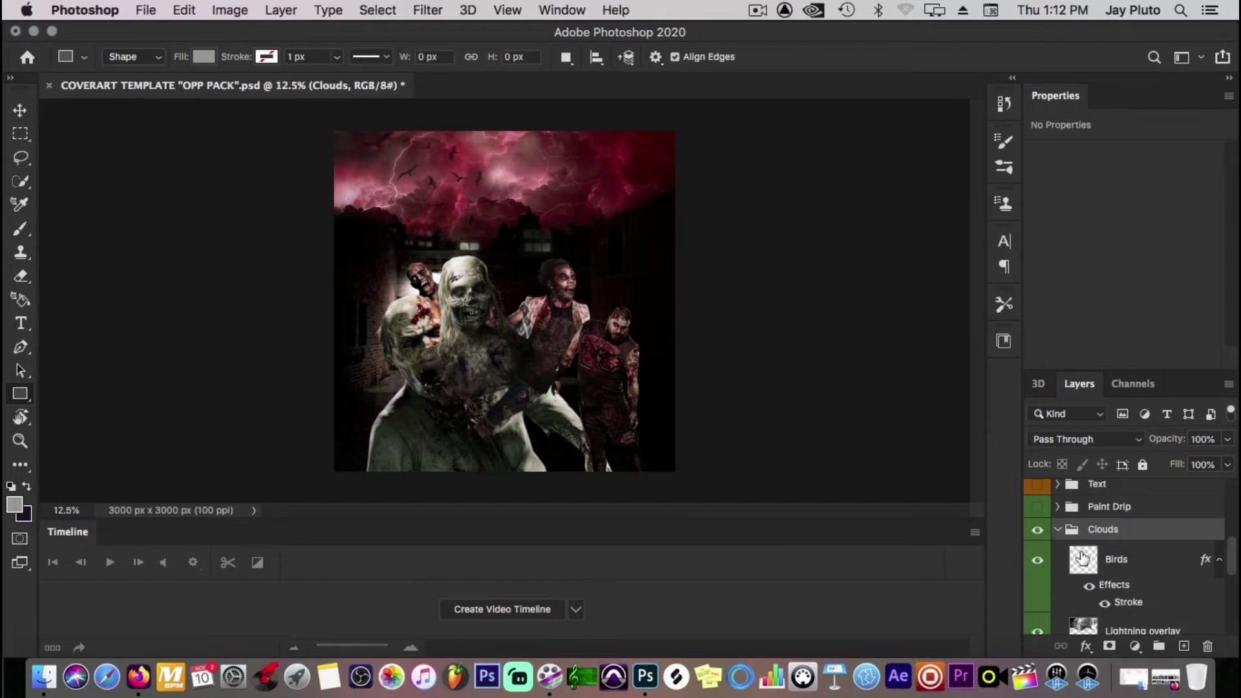
left_click(1080, 555)
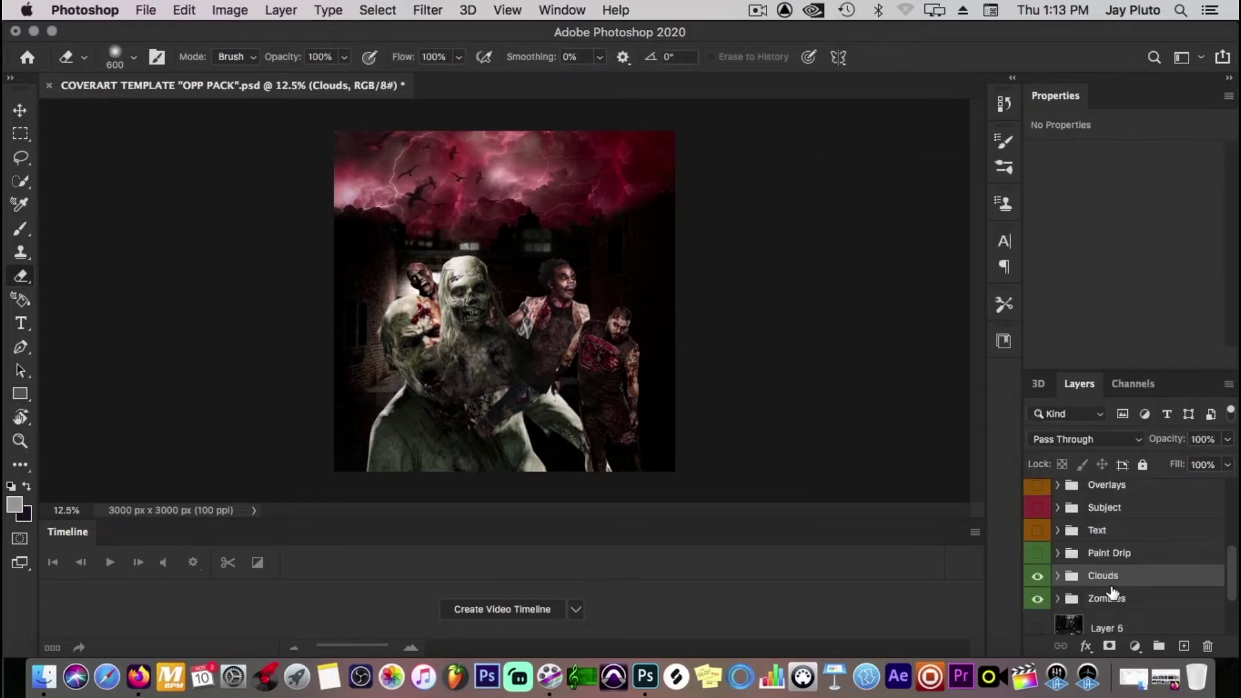
Make the Text group visible and expand it to list its layers.
left_click(1037, 531)
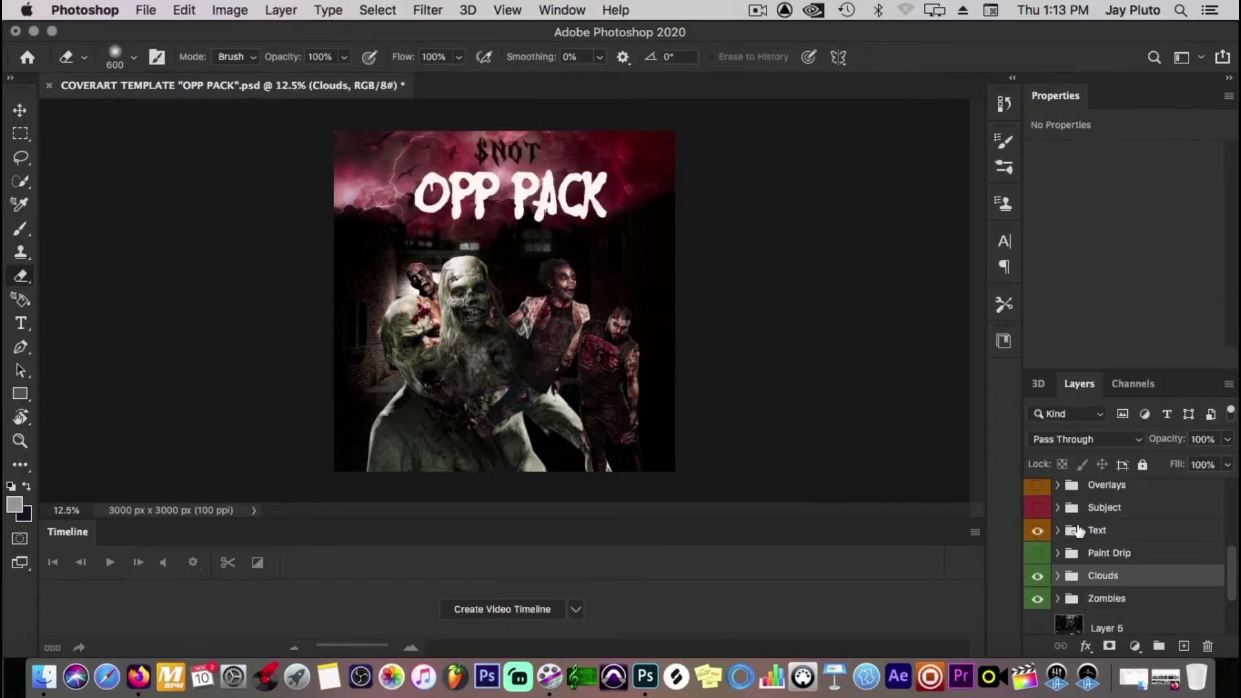
left_click(1077, 530)
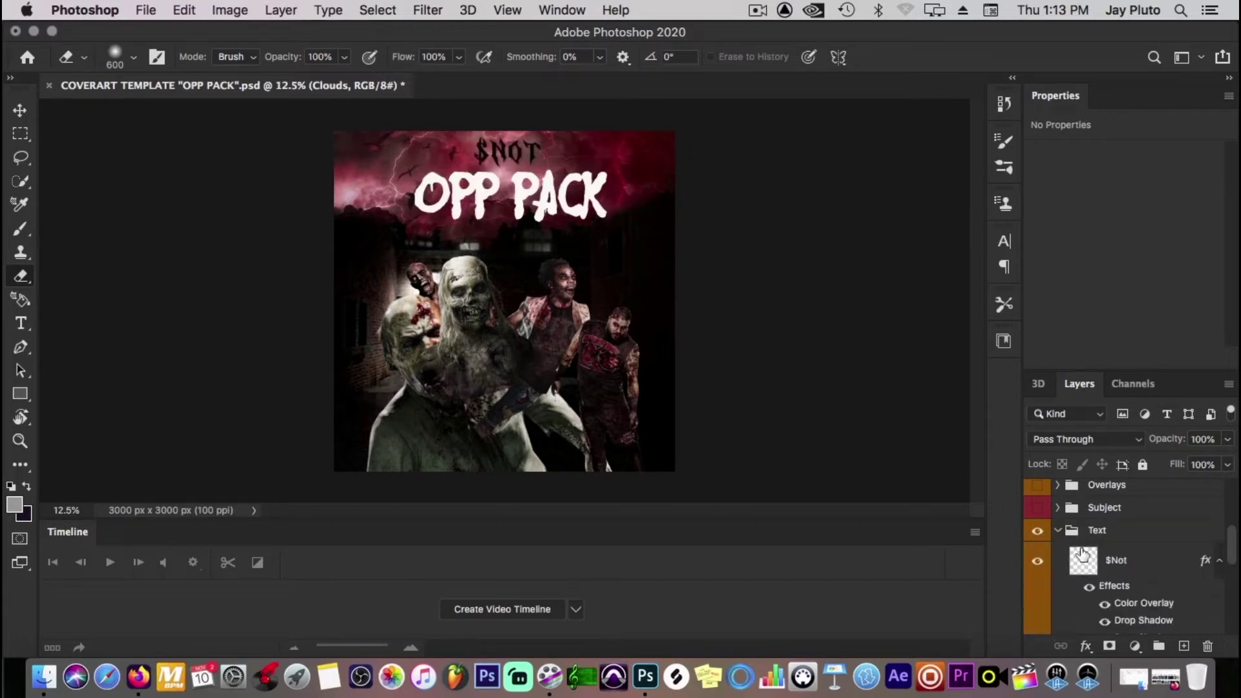
scroll(1082, 554, "down", 2)
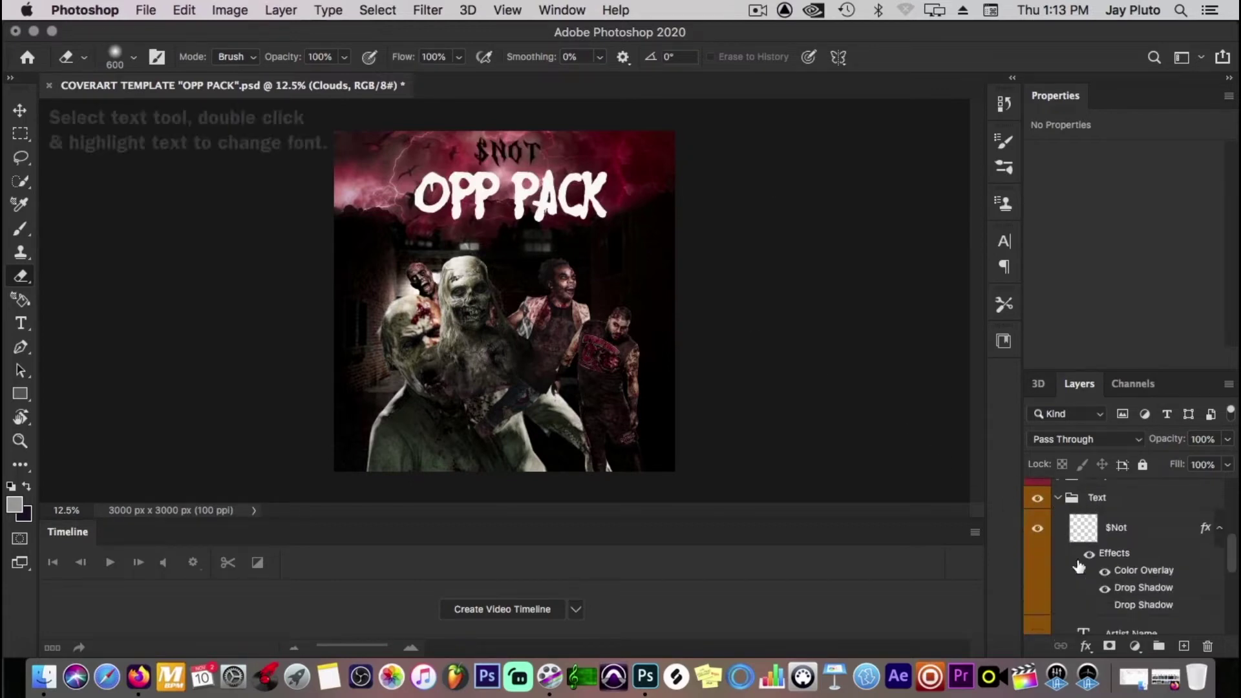
Hide the $Not layer, briefly preview the Artist Name text layer, and toggle the Title layer off and on.
left_click(1037, 529)
scroll(1038, 540, "down", 3)
left_click(1038, 557)
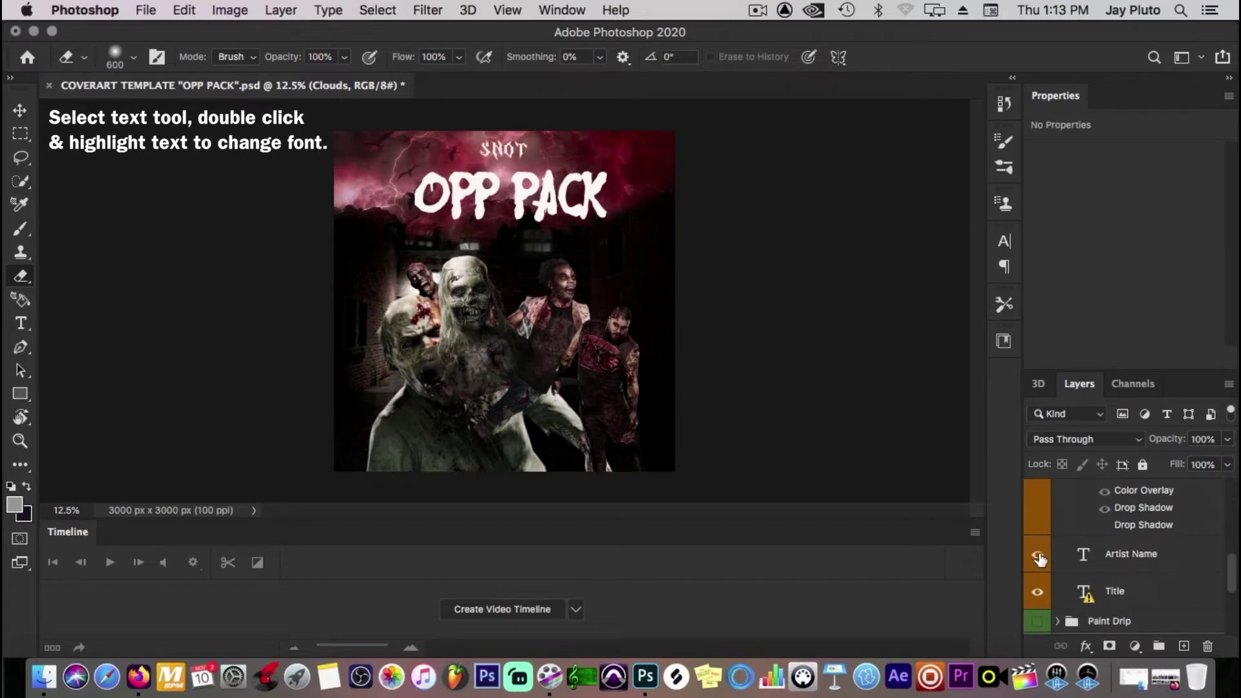
left_click(1038, 558)
left_click(1038, 556)
left_click(1038, 556)
left_click(1037, 592)
left_click(1037, 592)
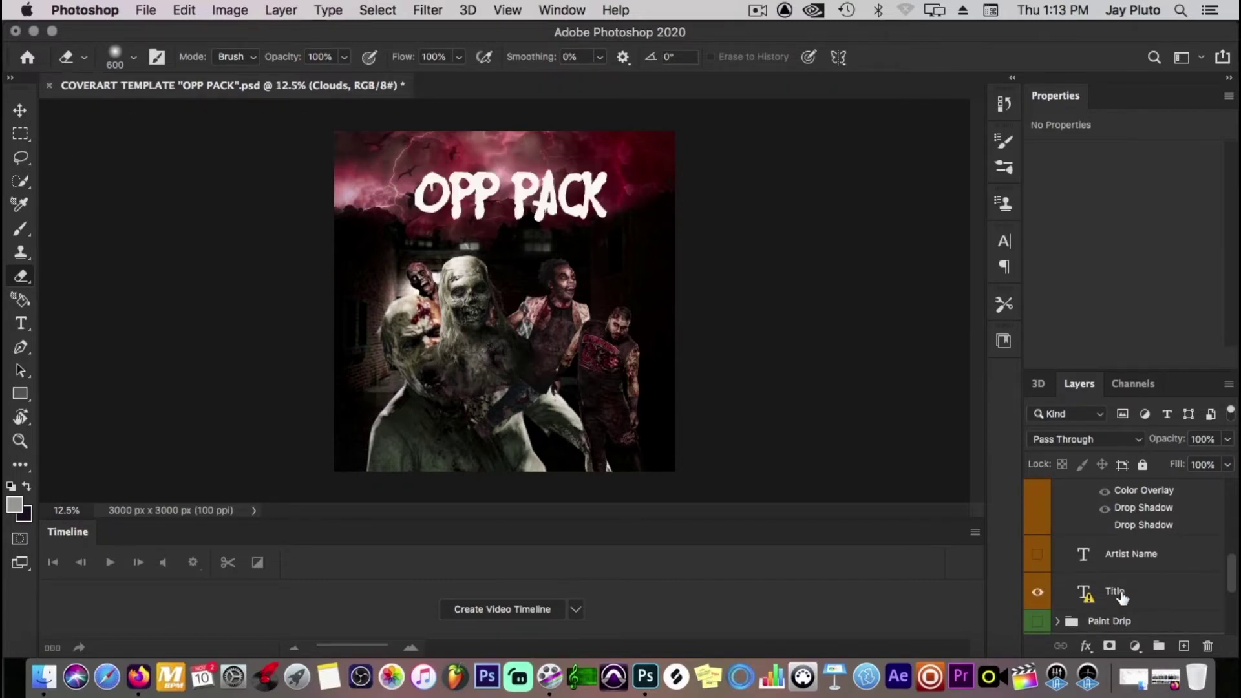
Add a black Drop Shadow to the Title layer with 51 px distance, 6% spread and 136 px size.
left_click(1164, 588)
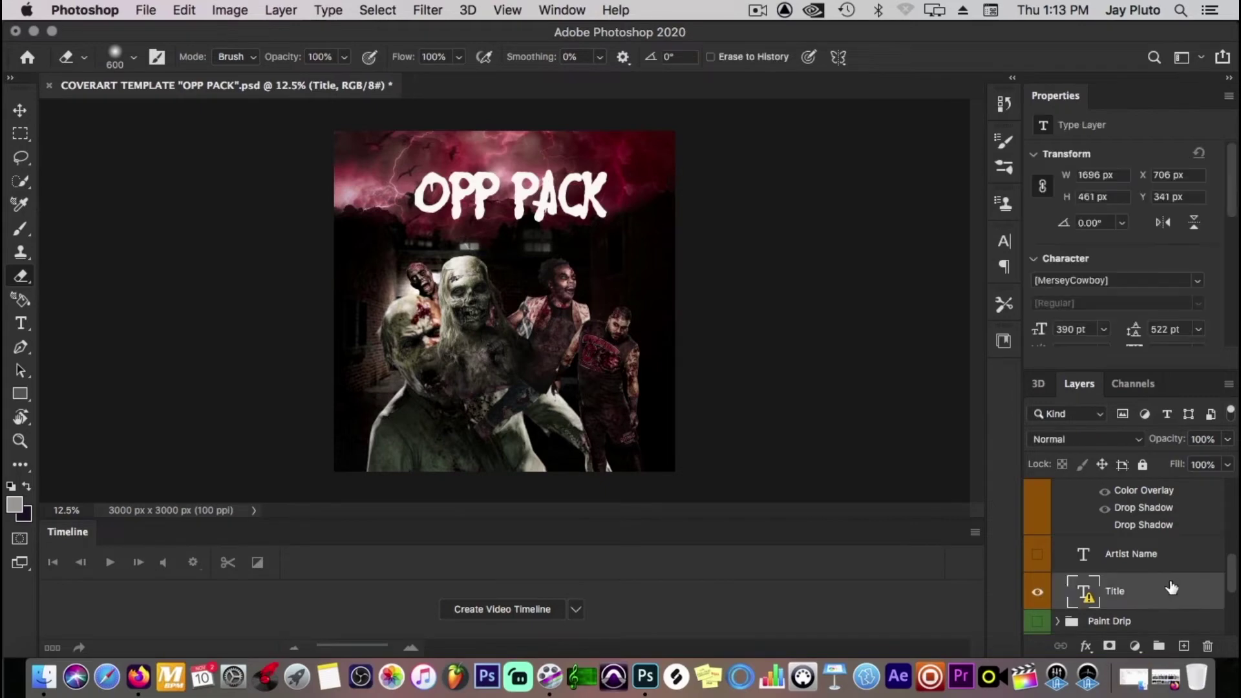
double_click(1206, 598)
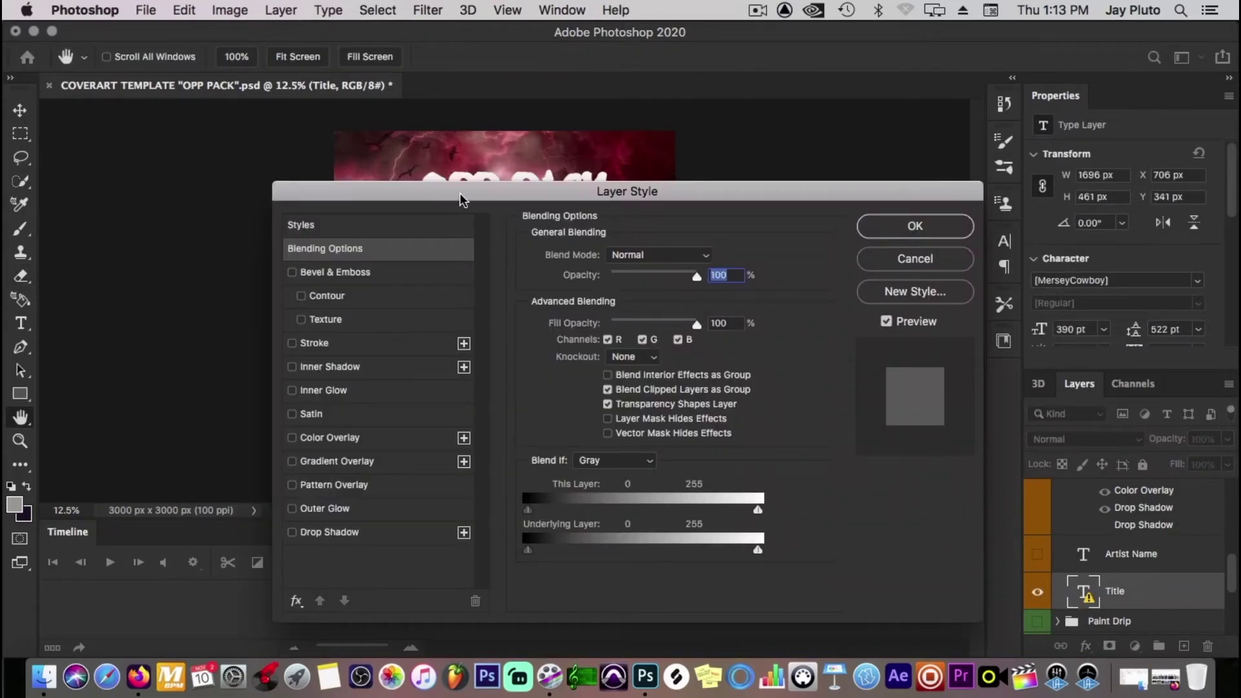
left_click_drag(466, 195, 877, 134)
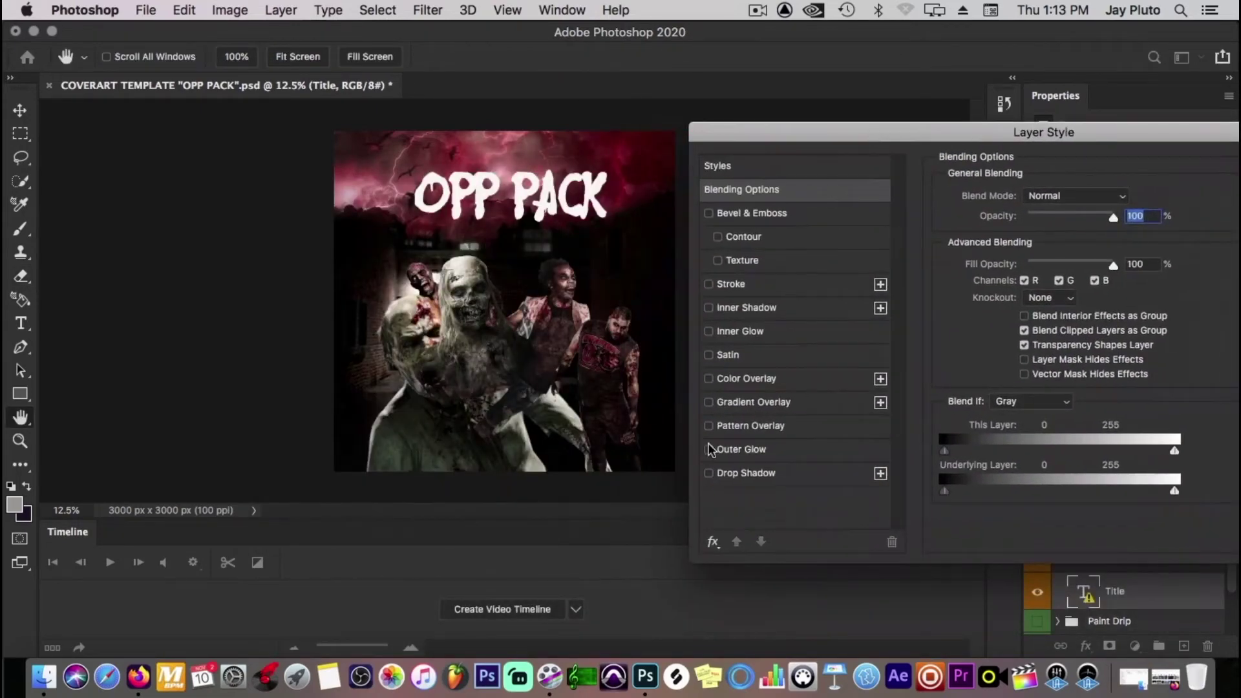
left_click(820, 478)
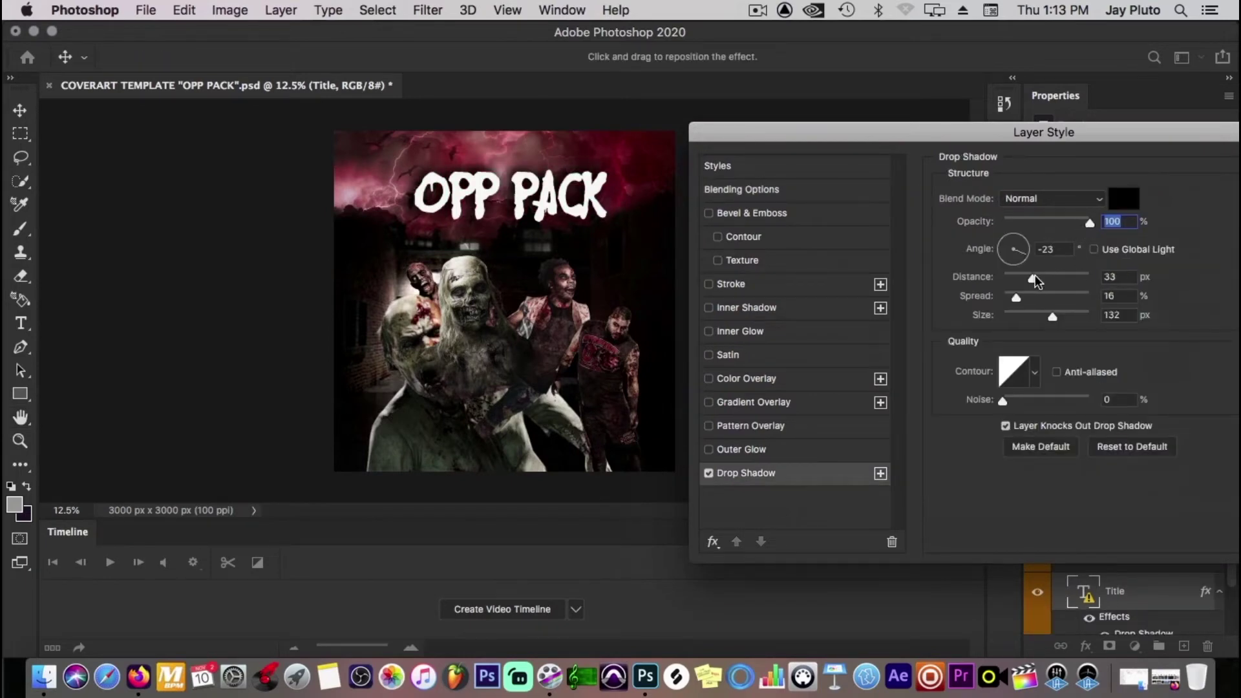
left_click_drag(1033, 278, 1053, 312)
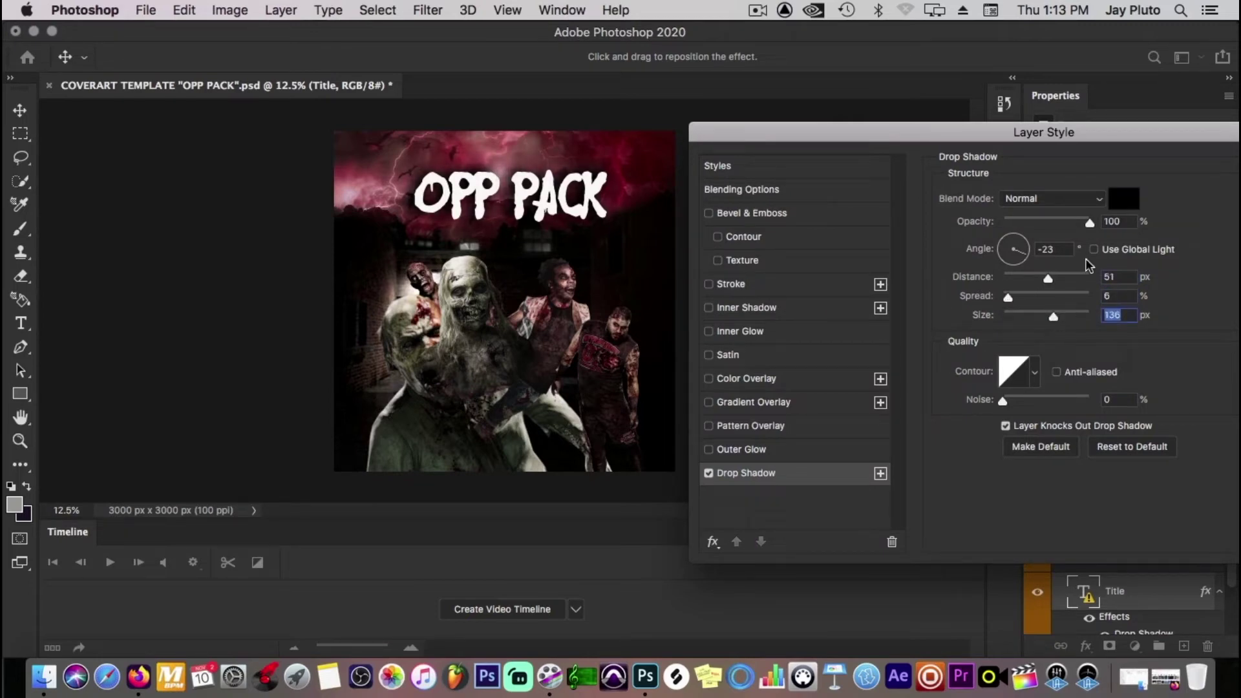
left_click(1123, 198)
left_click_drag(845, 371, 805, 423)
type("b62020")
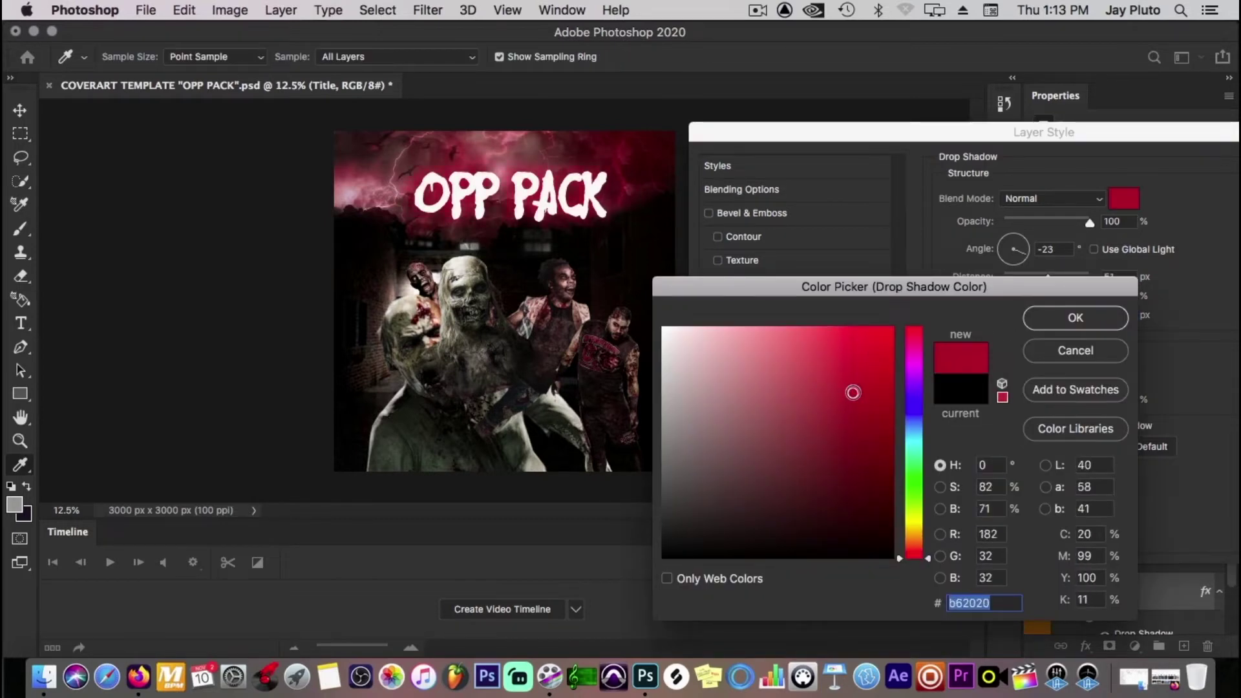
left_click(1087, 351)
Add an Outer Glow to the Title in red #ed1909, with 34% spread, 65 px size and 19% opacity.
left_click(763, 451)
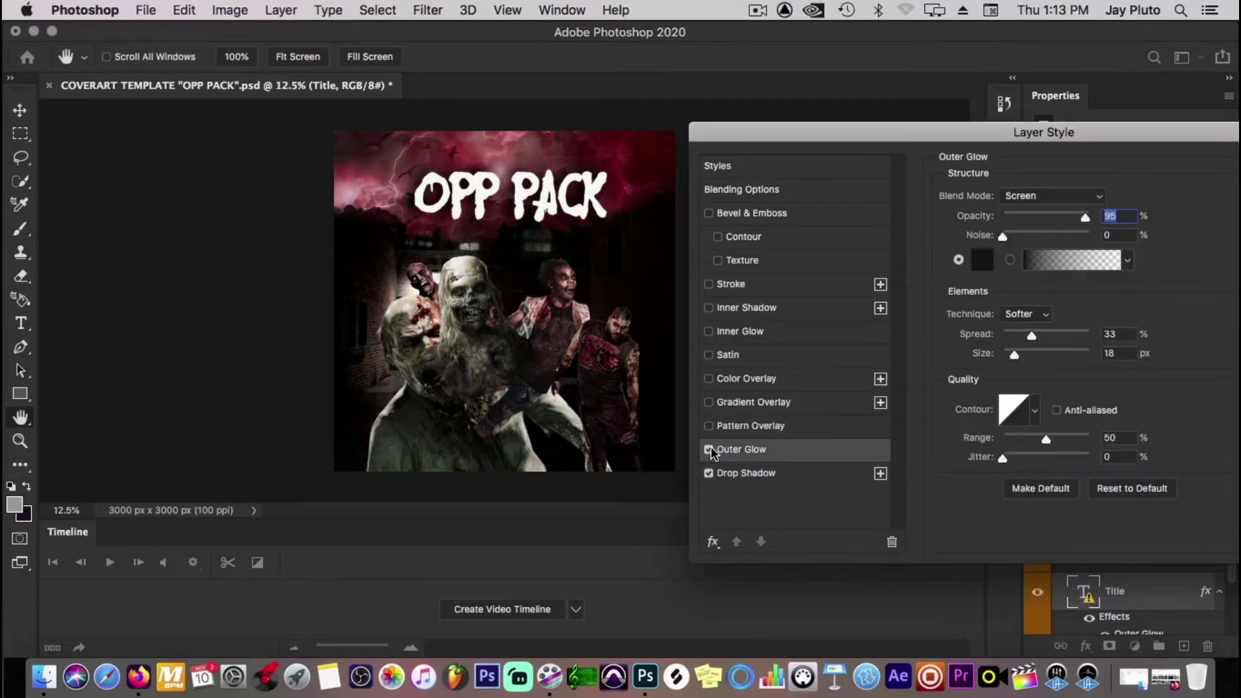
left_click(991, 261)
left_click(884, 343)
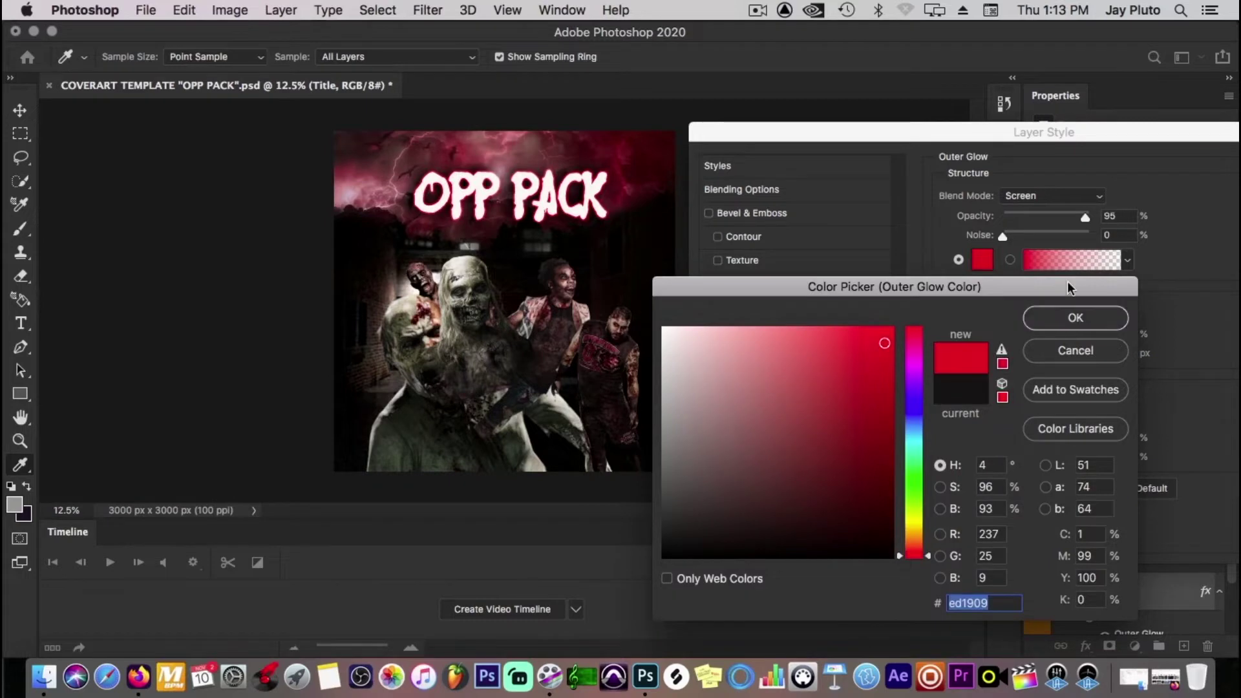
left_click(1065, 317)
mouse_move(1030, 333)
left_mouse_down()
mouse_move(1049, 332)
mouse_move(1017, 351)
mouse_move(1030, 354)
left_mouse_up()
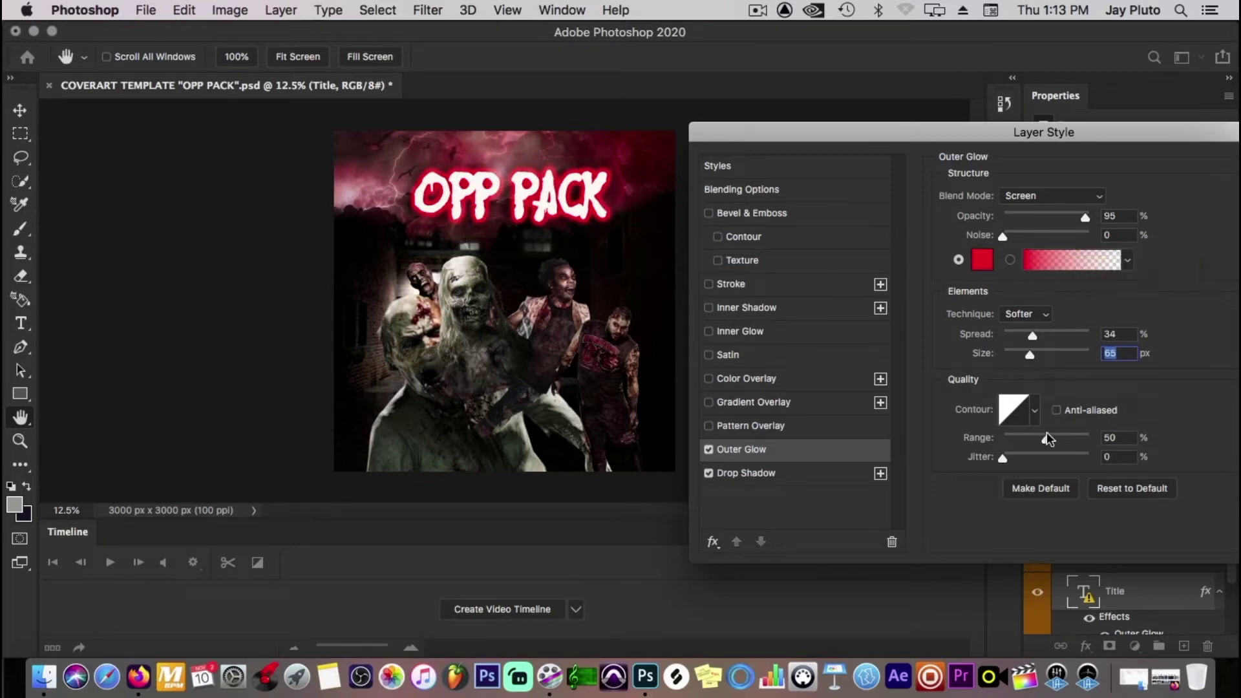
left_click_drag(1084, 218, 1018, 219)
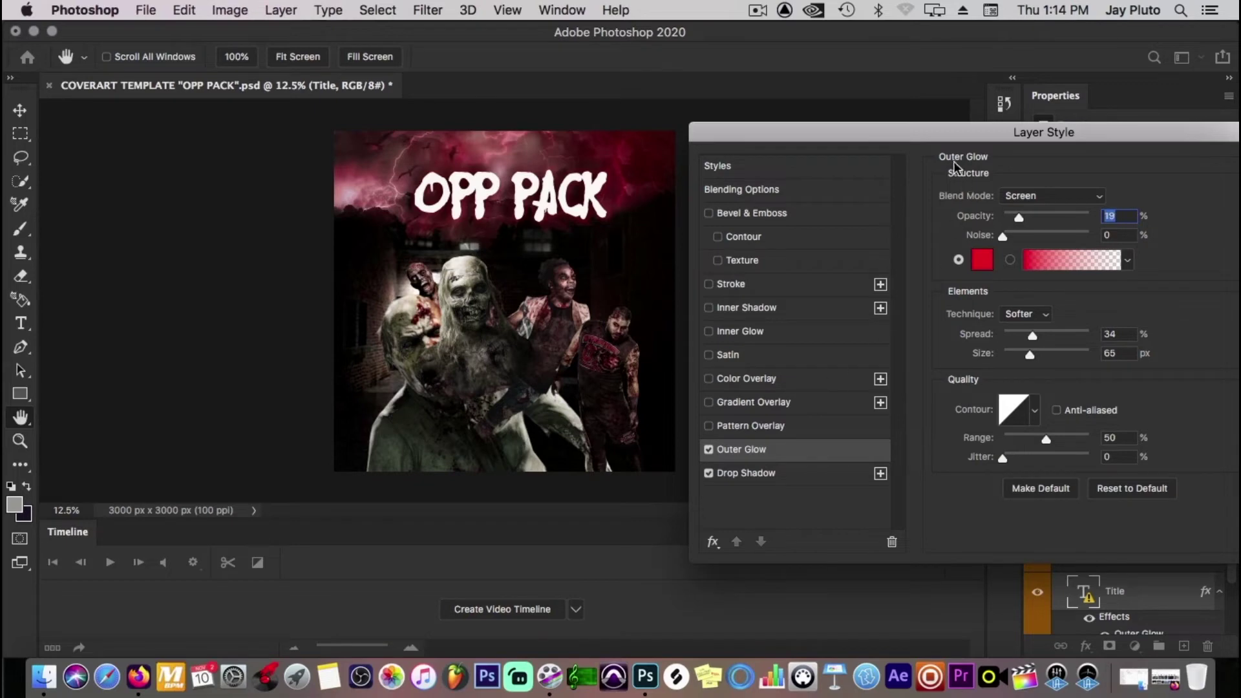
Add a bright red Color Overlay at 100% opacity to the Title text and apply the layer style.
left_click_drag(937, 138, 924, 145)
left_click(720, 386)
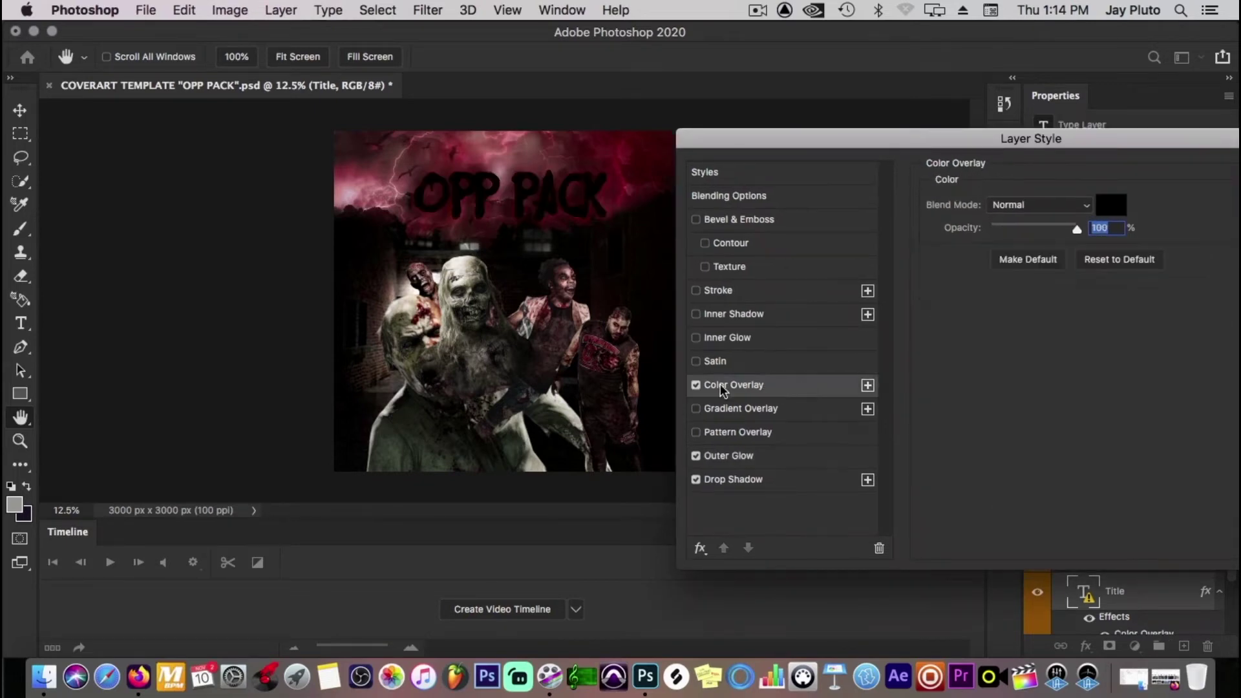
left_click(1111, 204)
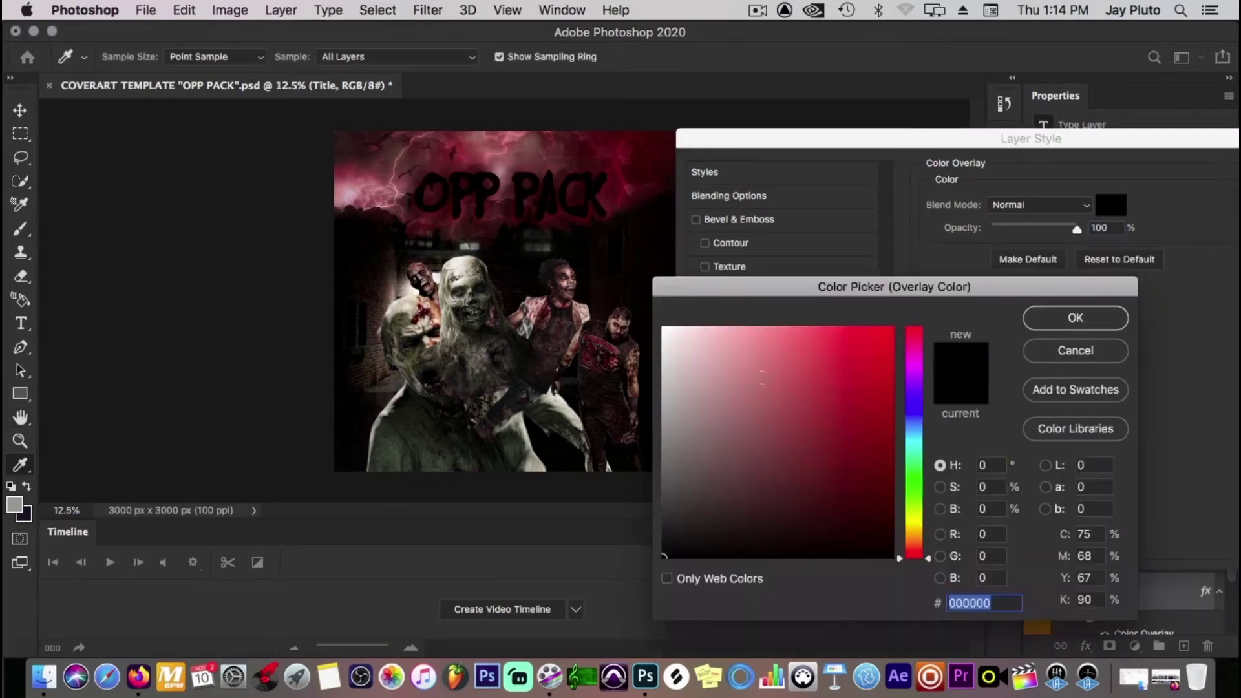
left_click(886, 349)
mouse_move(915, 326)
left_mouse_down()
mouse_move(912, 395)
mouse_move(901, 374)
mouse_move(914, 327)
left_mouse_up()
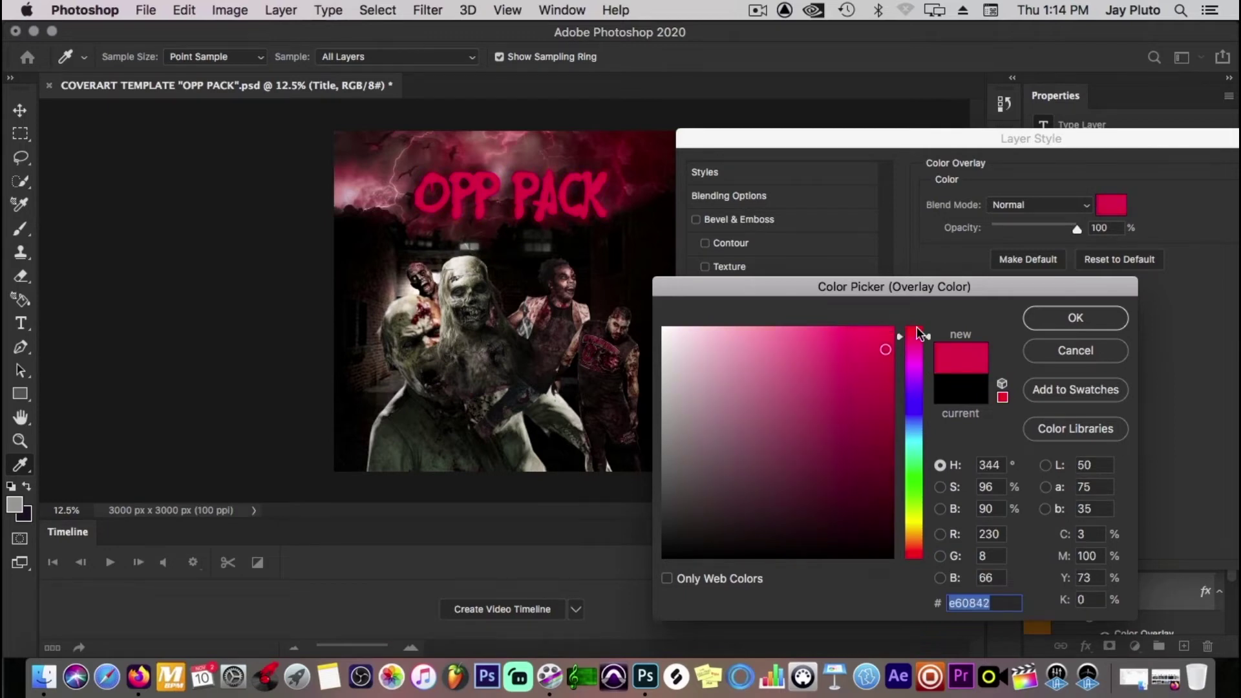
left_click(1116, 323)
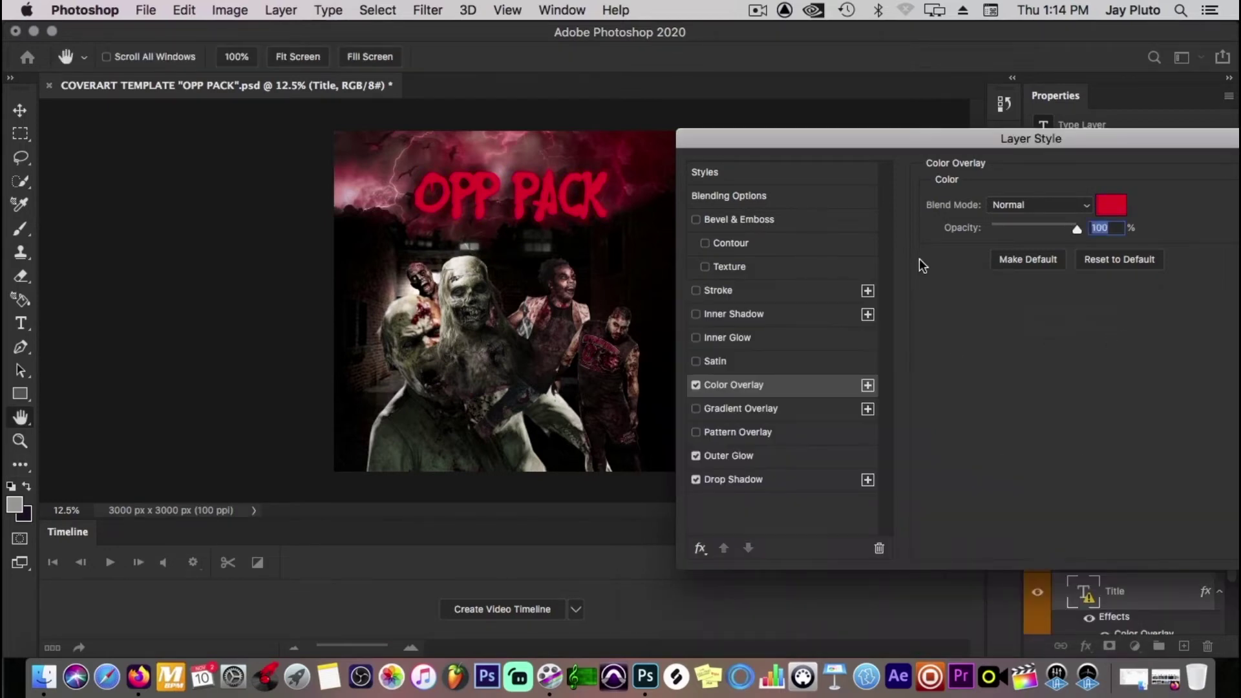
key("Return")
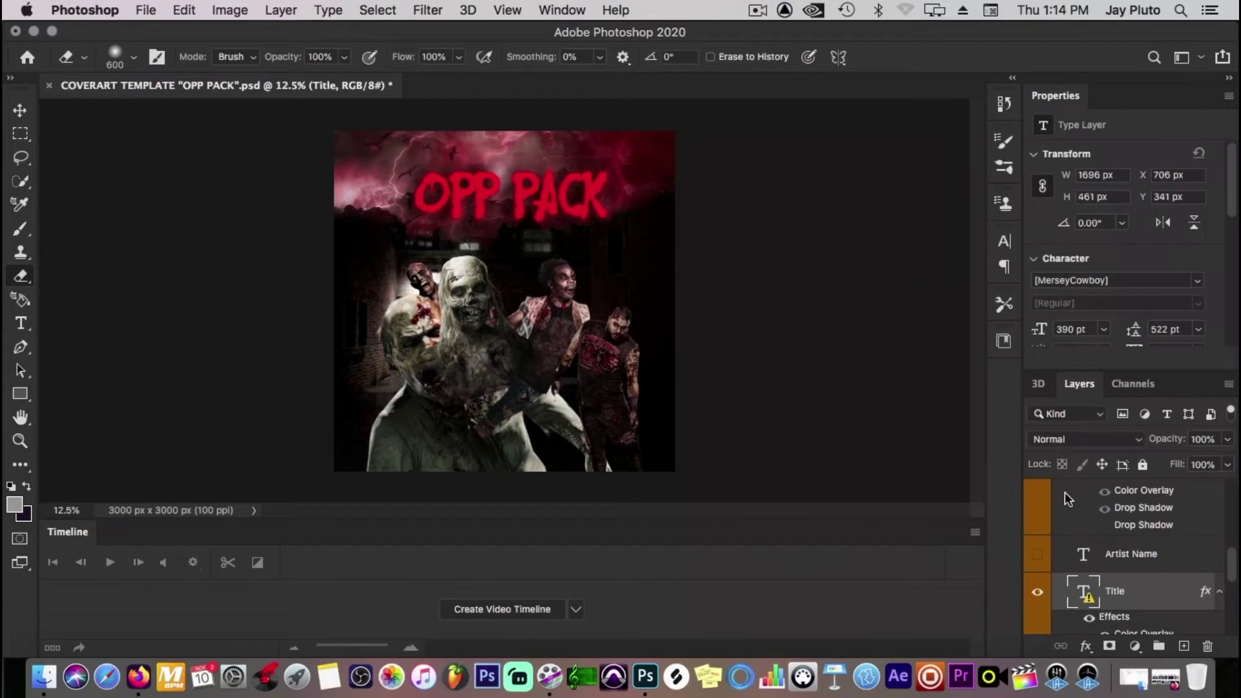
Make the $Not layer in the Text group visible.
scroll(1073, 556, "up", 2)
scroll(1073, 557, "down", 2)
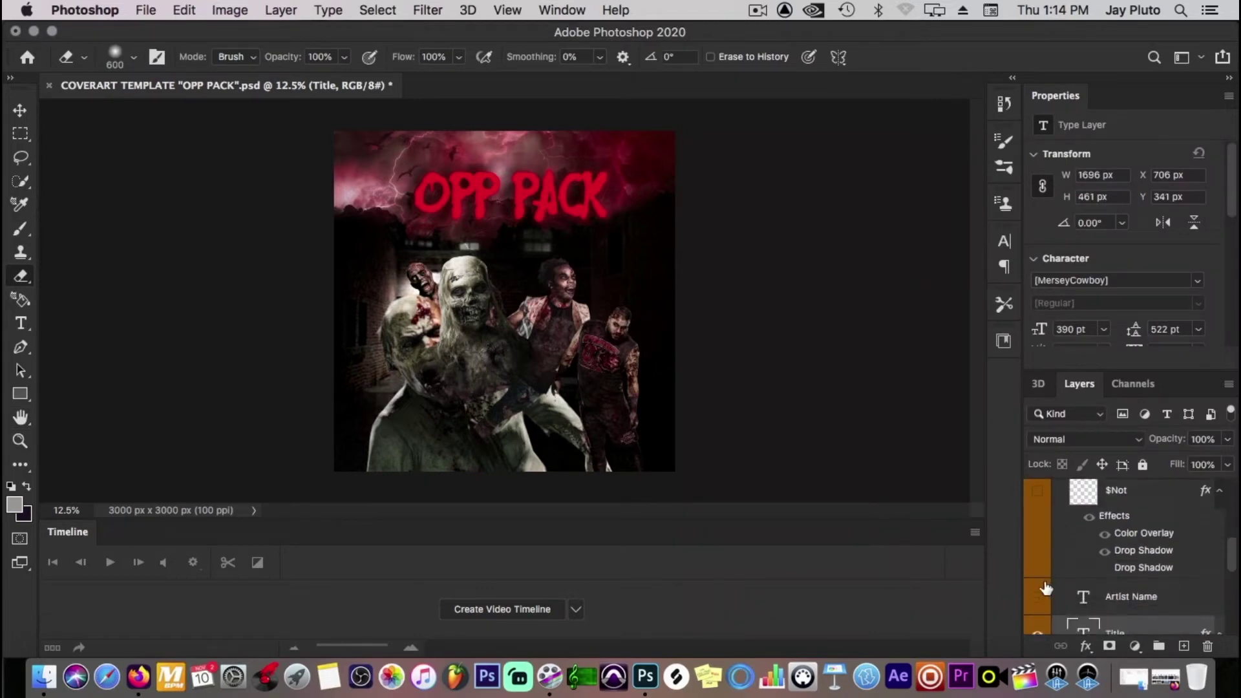
left_click(1037, 493)
scroll(1153, 565, "up", 2)
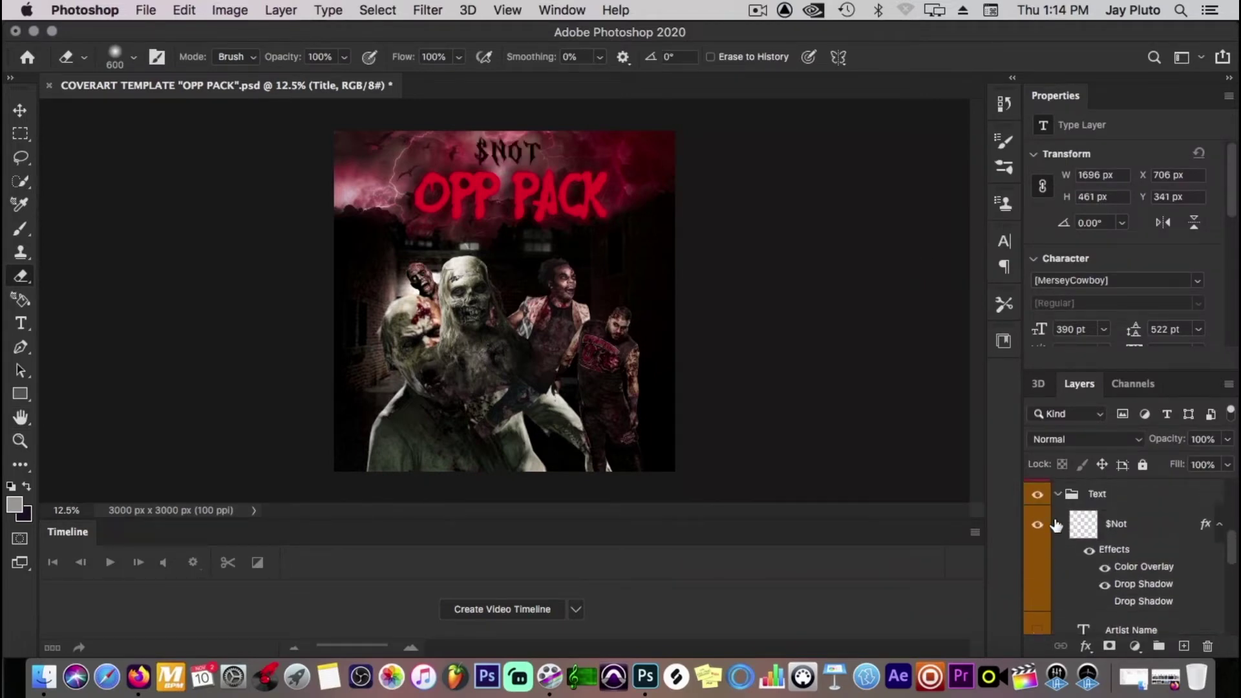
Inspect the Drop Shadow and Color Overlay settings in the $Not layer's style and close them.
double_click(1164, 551)
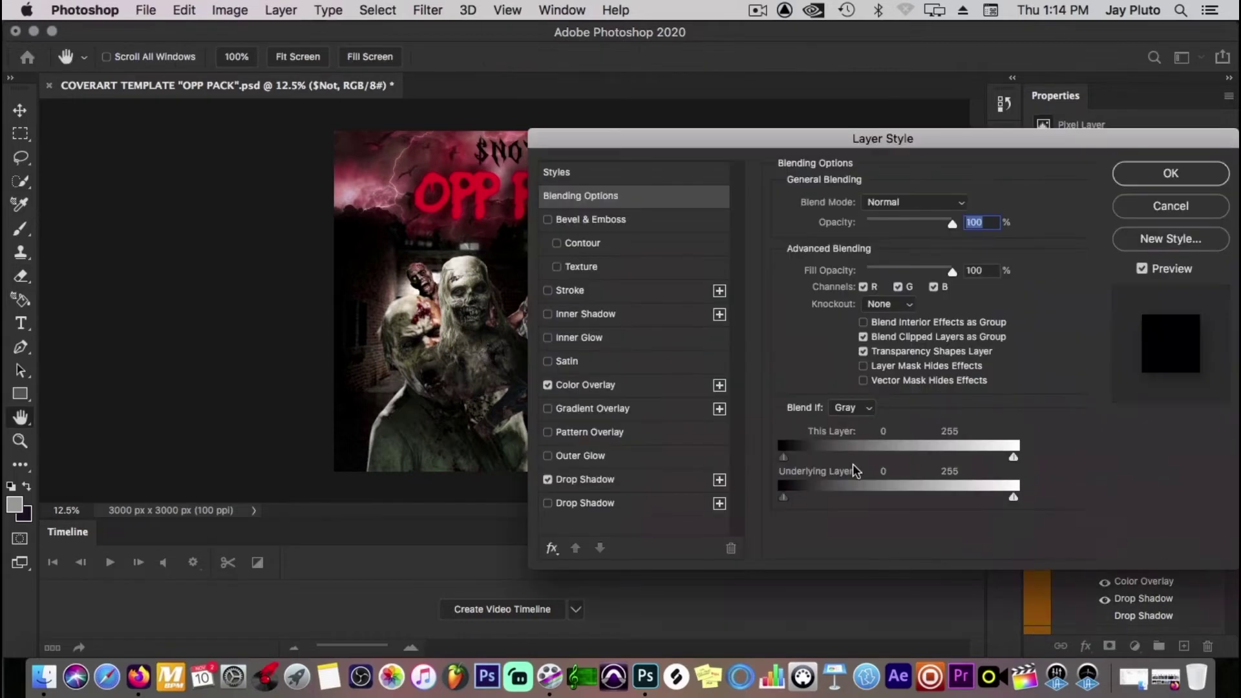
left_click(624, 483)
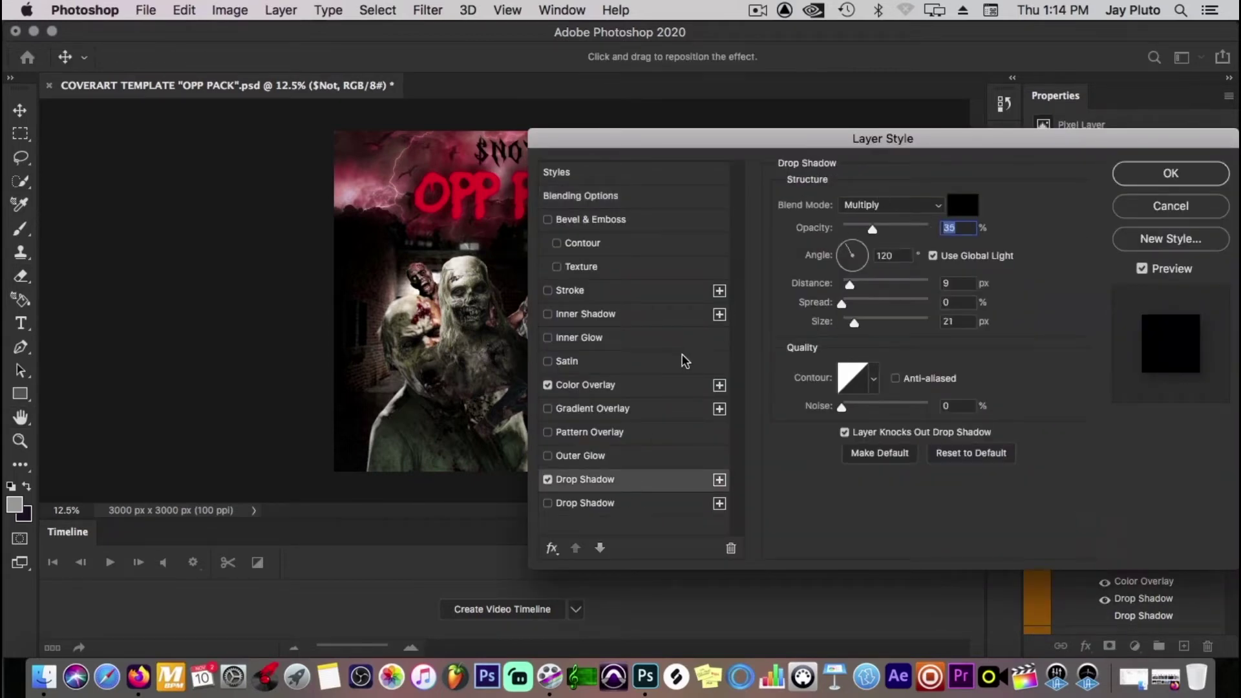
left_click(652, 385)
left_click(1148, 173)
key("e")
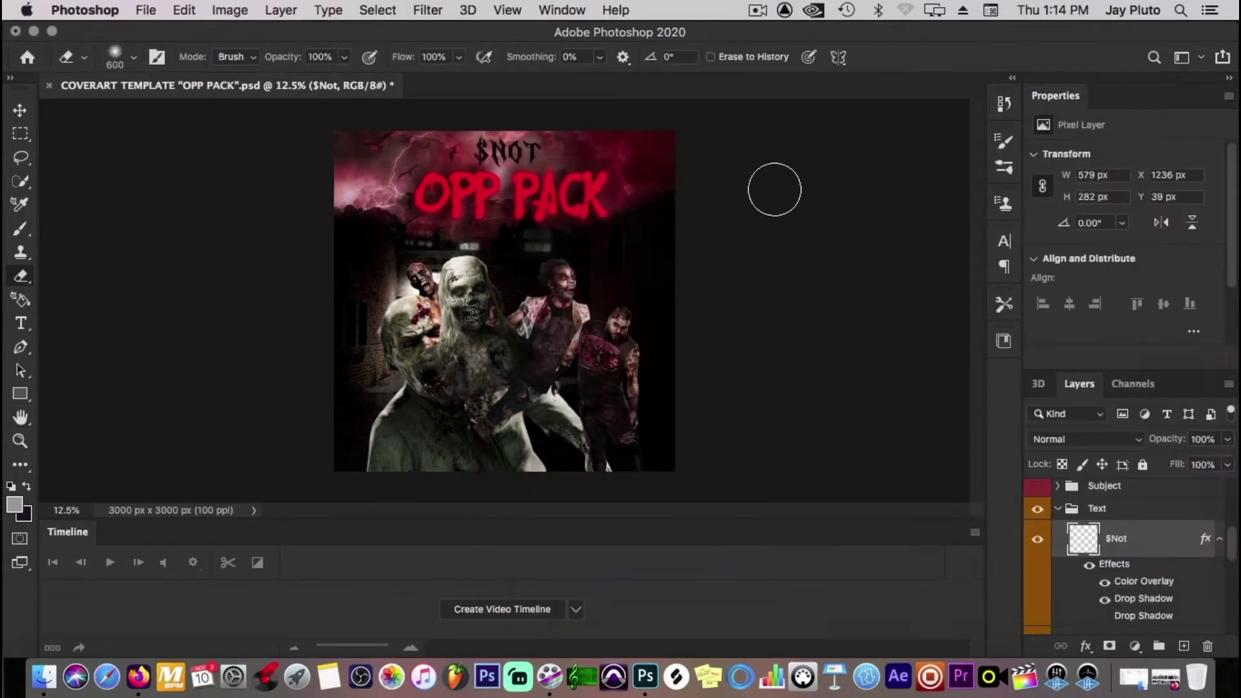
Collapse the Text group and toggle the Paint Drip group on and off to preview its drips under the title.
scroll(1181, 577, "up", 2)
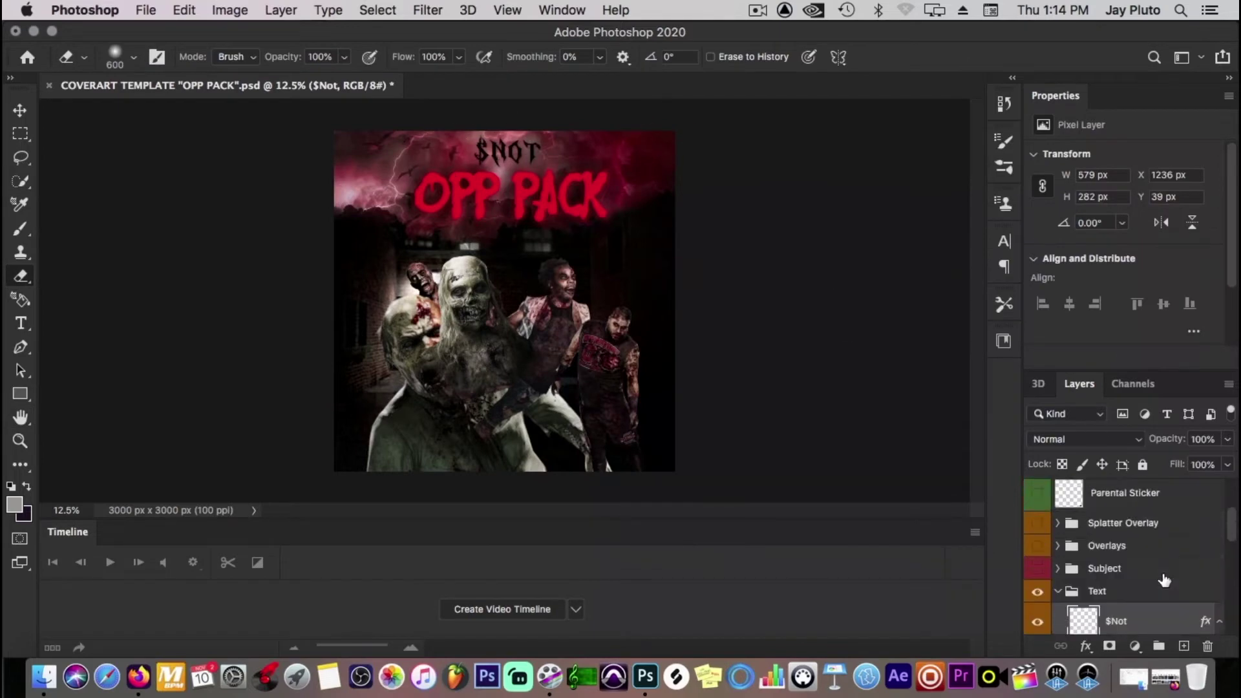
left_click(1060, 592)
scroll(1060, 592, "down", 2)
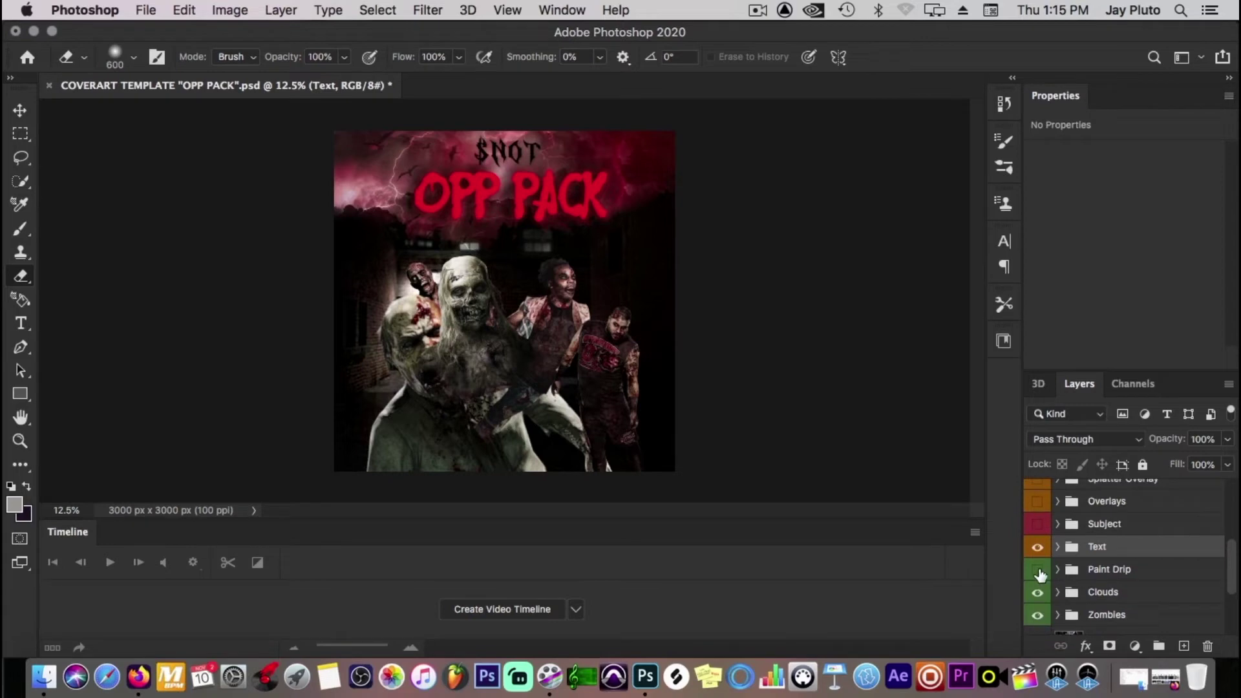
left_click(1038, 570)
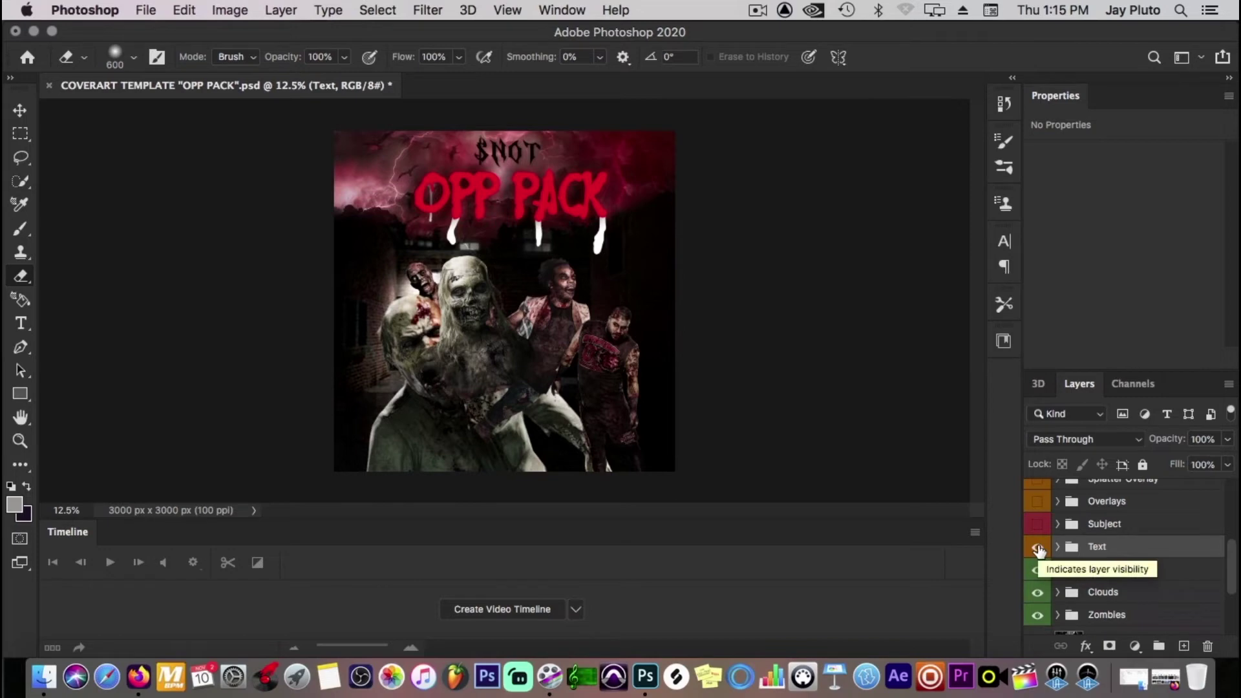
left_click(1058, 546)
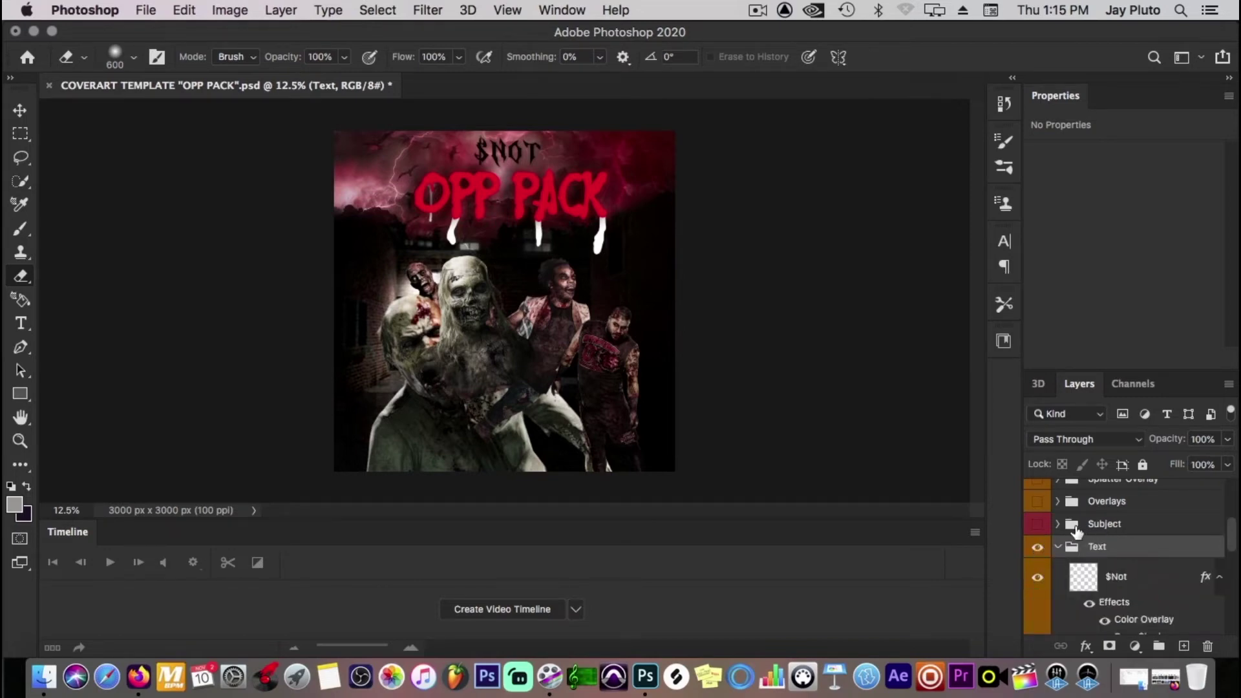
left_click(1057, 547)
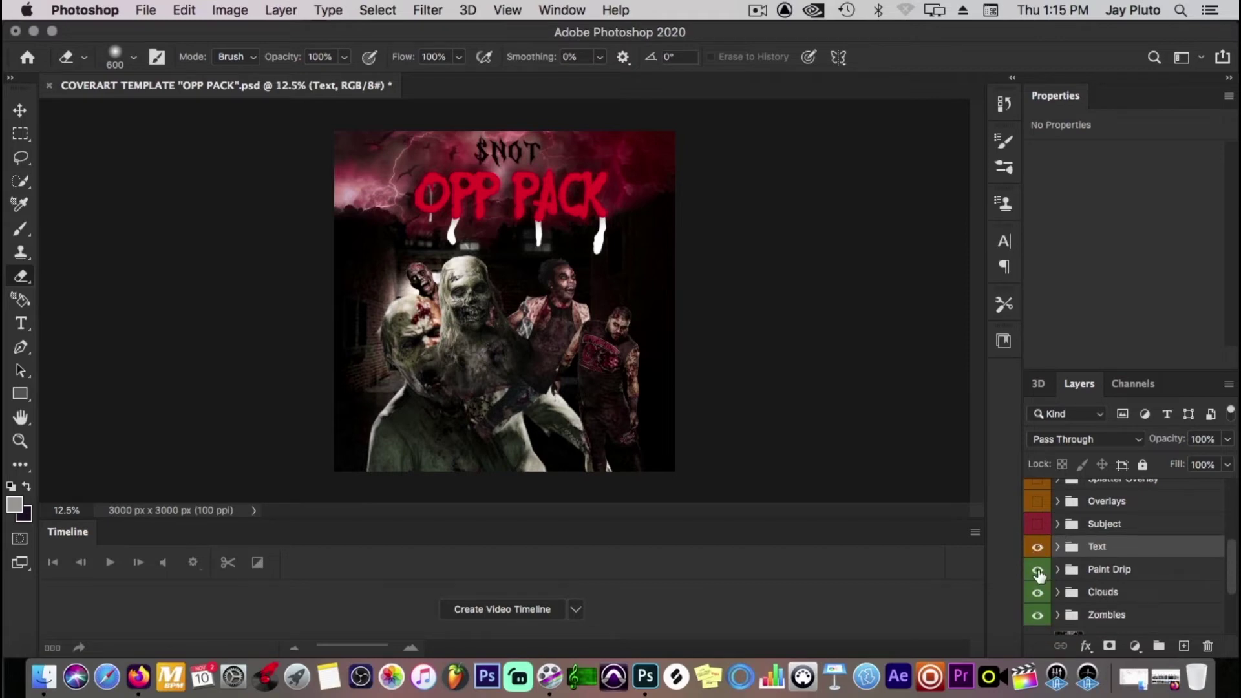
left_click(1038, 572)
Make the Subject group visible, expand it and select the Subject layer inside.
scroll(1039, 571, "up", 2)
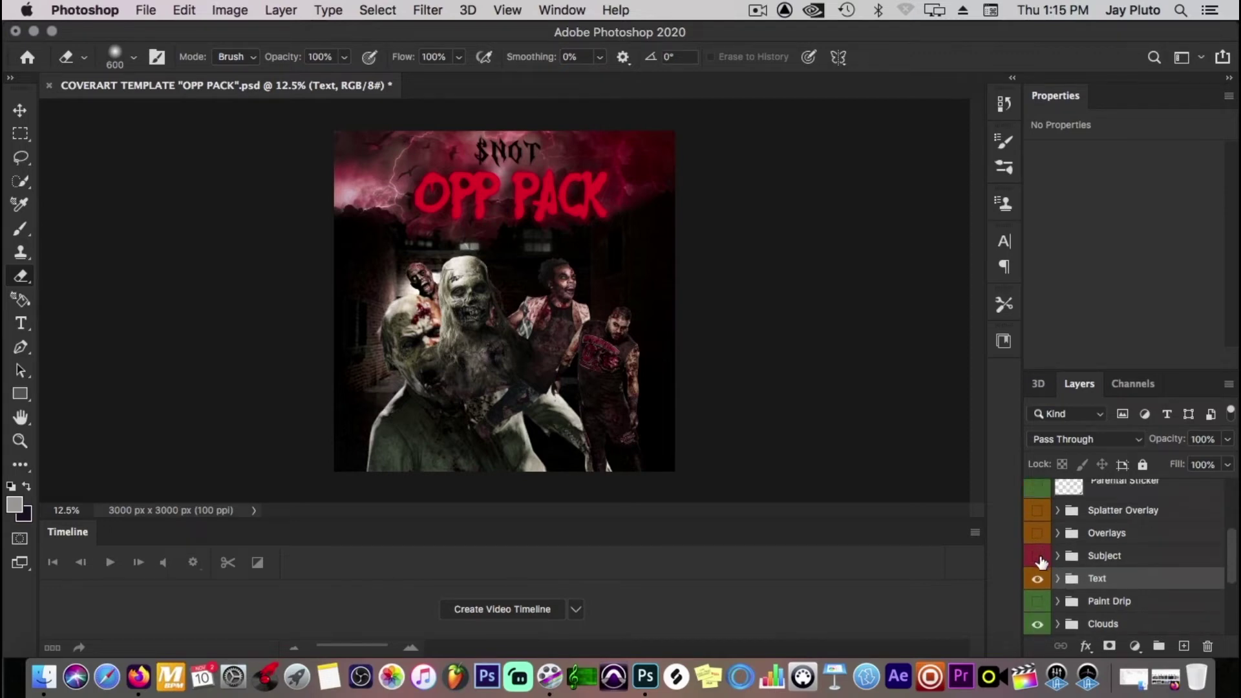
left_click(1038, 558)
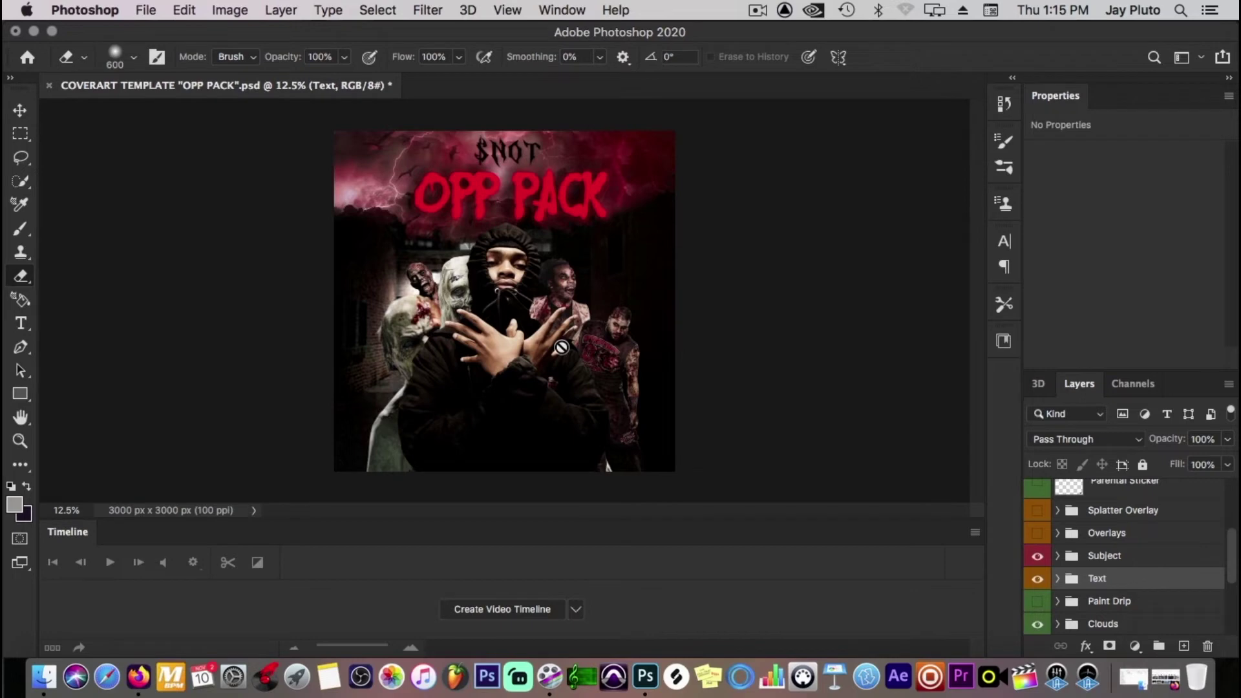
scroll(1142, 563, "down", 1)
left_click(1145, 554)
scroll(1163, 546, "down", 2)
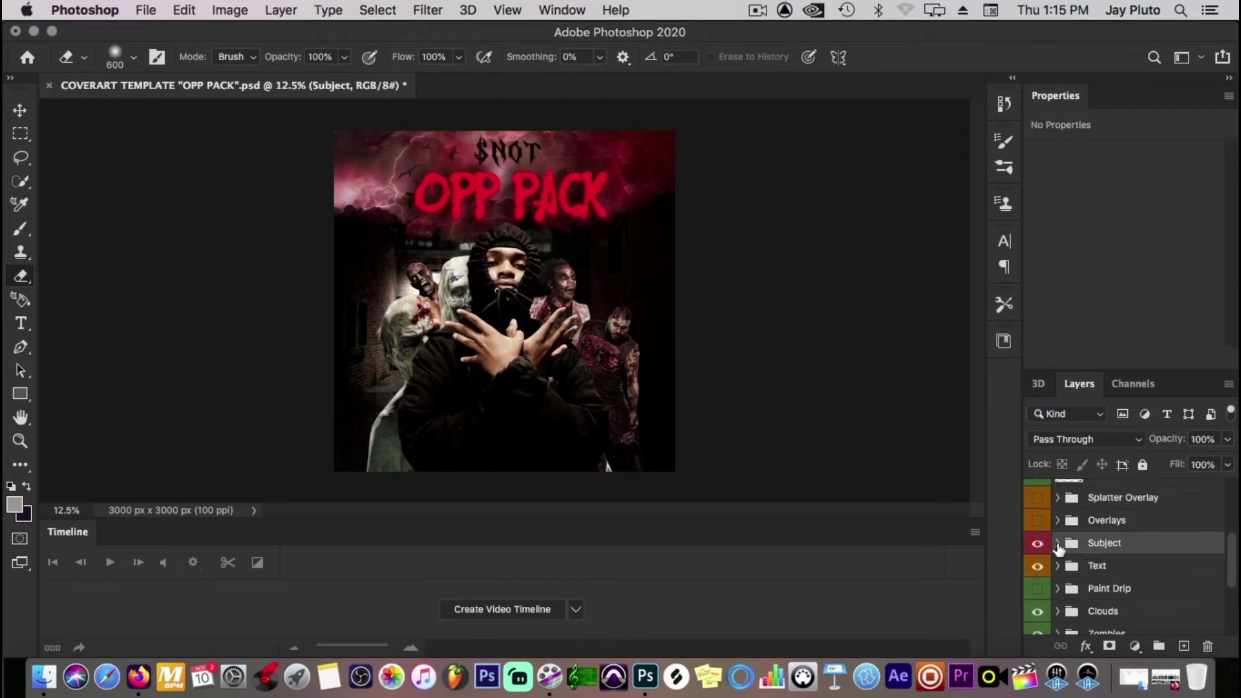
left_click(1058, 544)
scroll(1131, 569, "down", 3)
left_click(1163, 569)
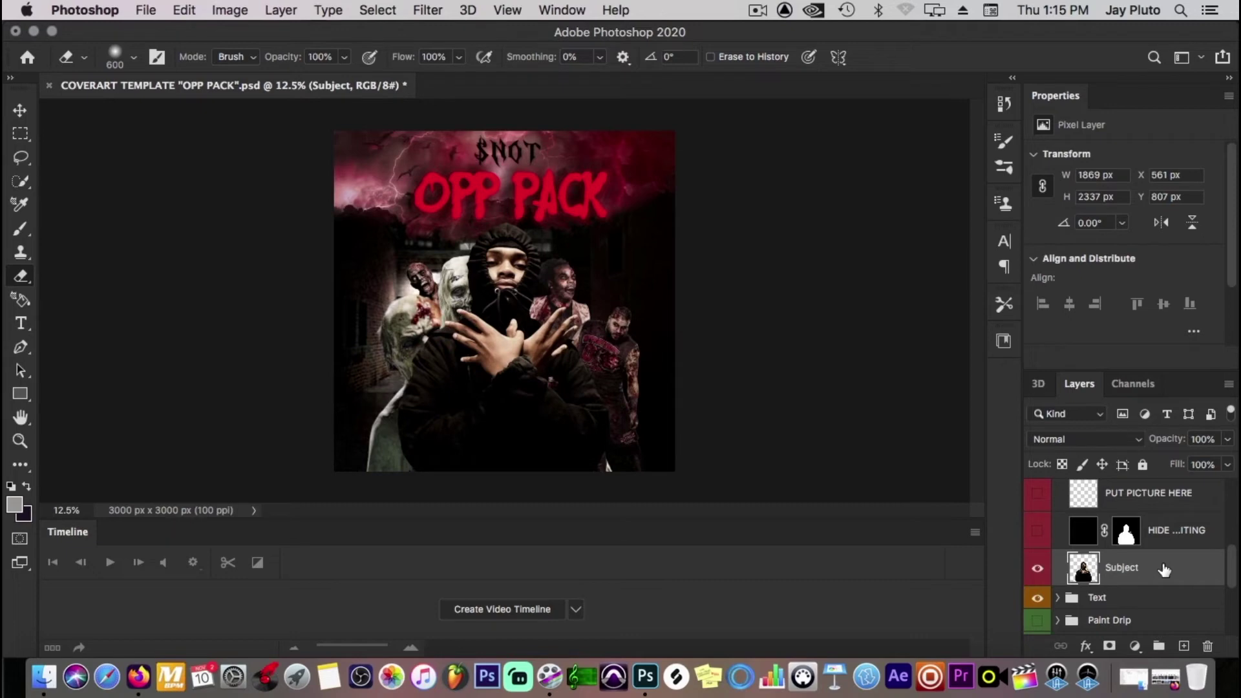
Adjust the Subject layer with Hue/Saturation, comparing higher and lower saturation and ending at -32.
left_click(227, 10)
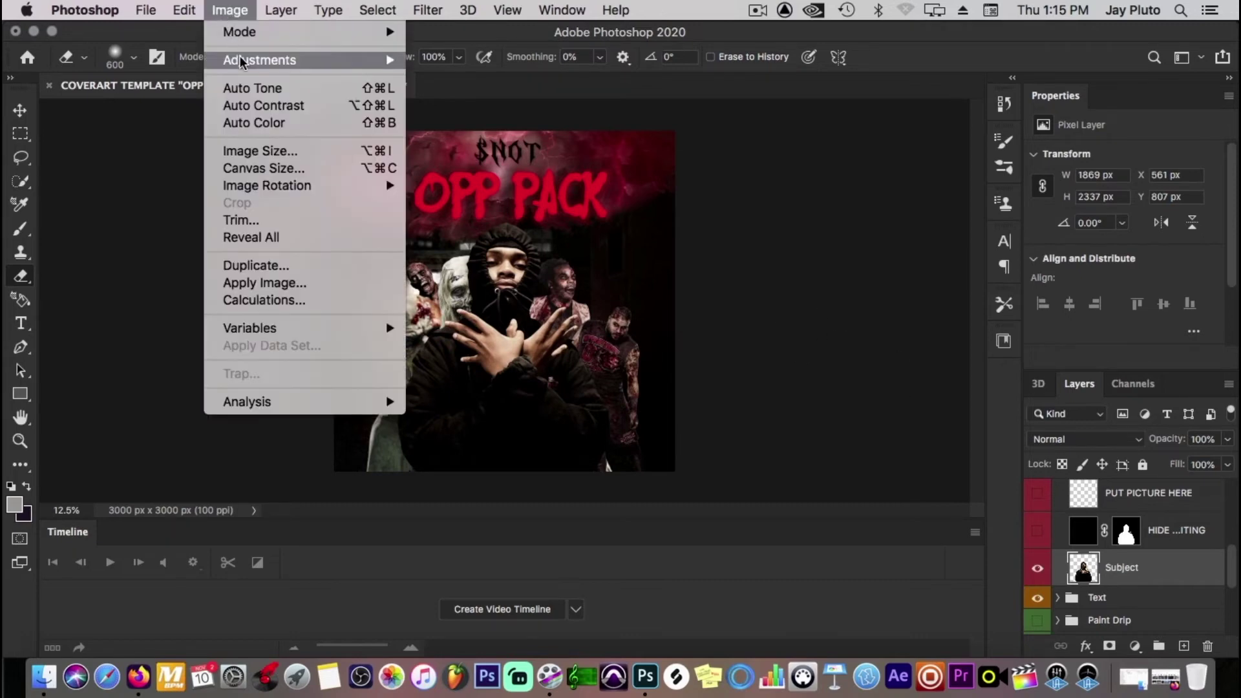
mouse_move(242, 61)
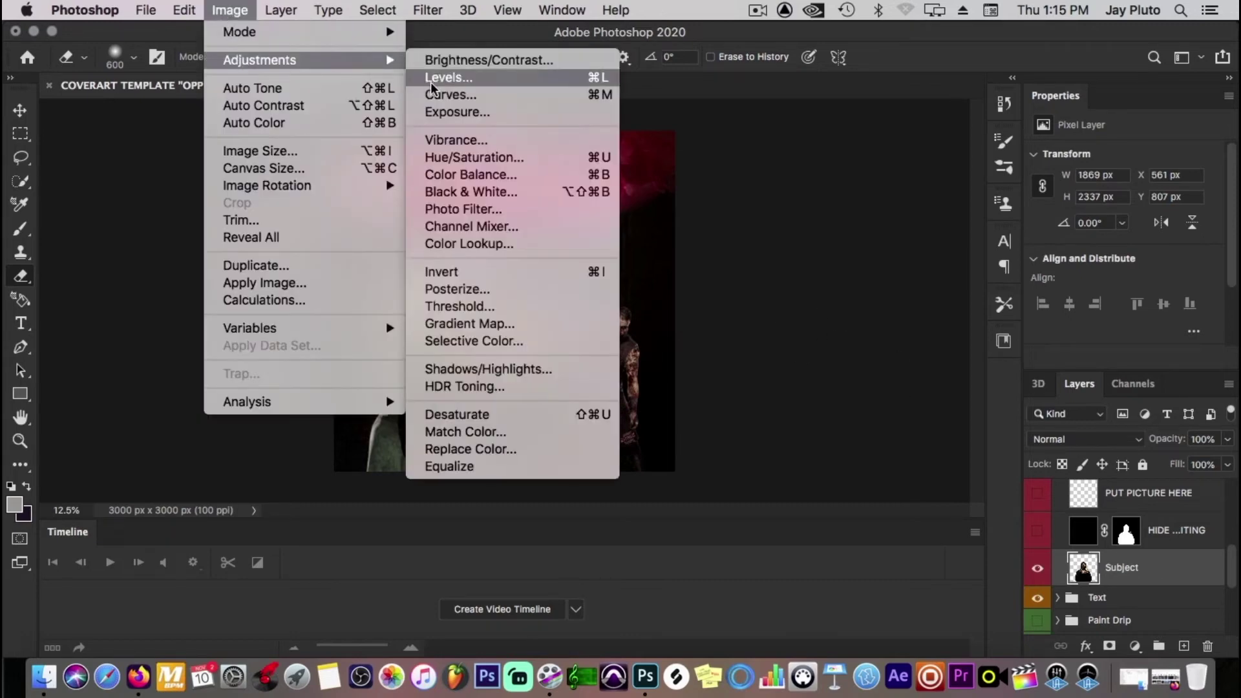
left_click(481, 158)
left_click_drag(972, 331, 954, 335)
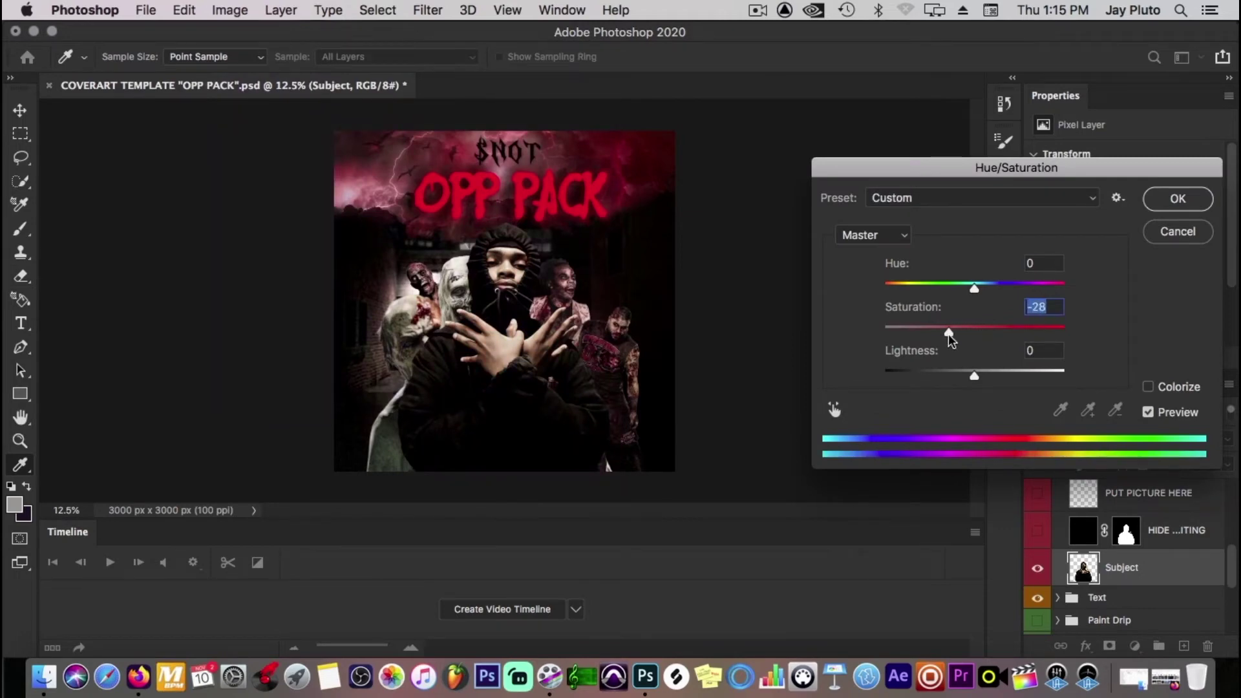
left_click_drag(948, 333, 1005, 329)
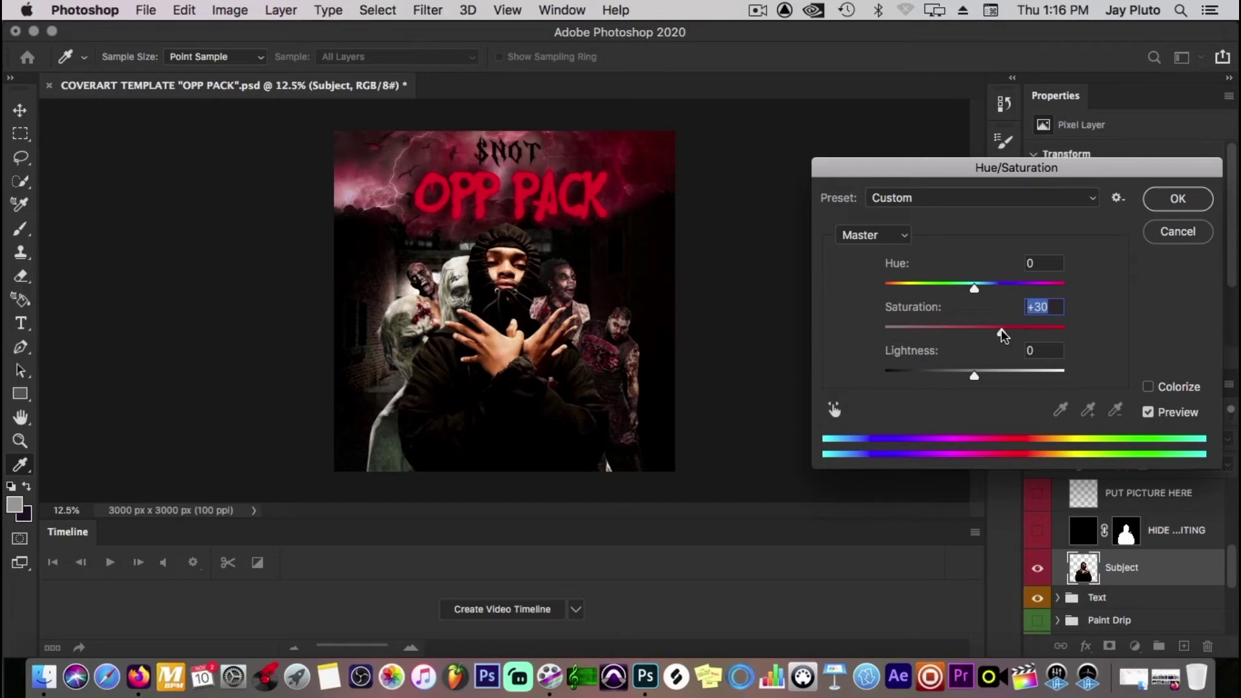
left_click_drag(1000, 329, 943, 329)
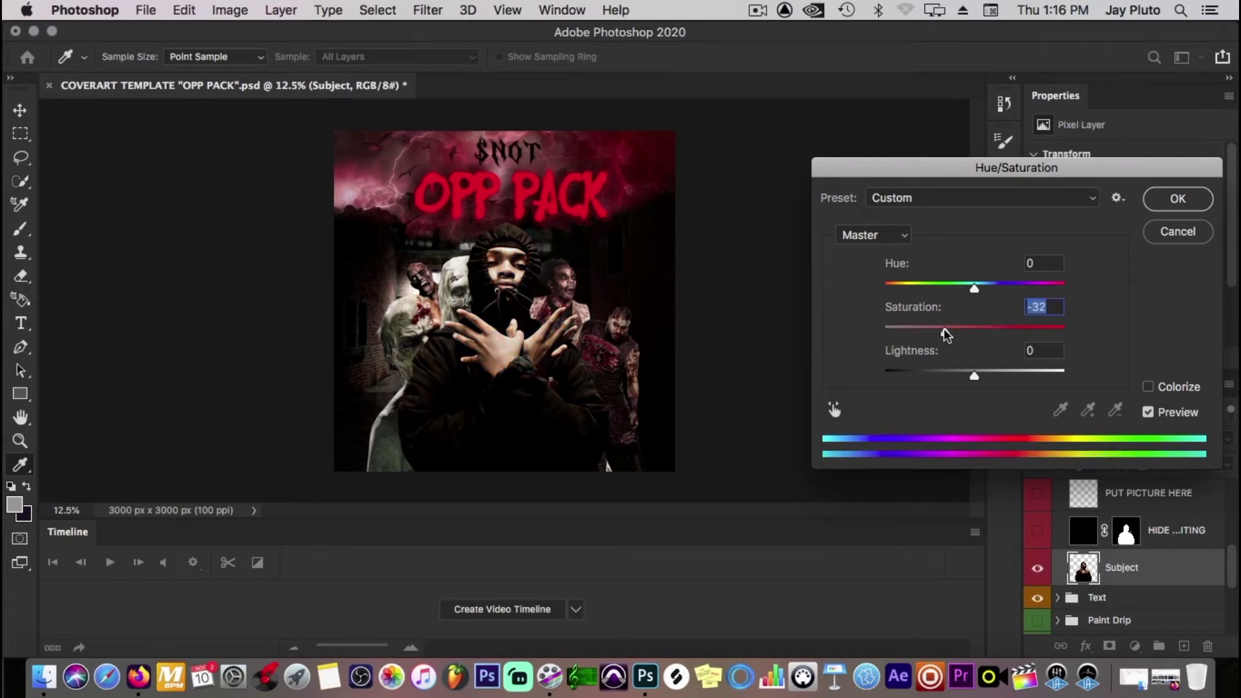
Apply Levels to the Subject layer, raising the black input level to 5 and fine-tuning the midtones.
left_click(239, 11)
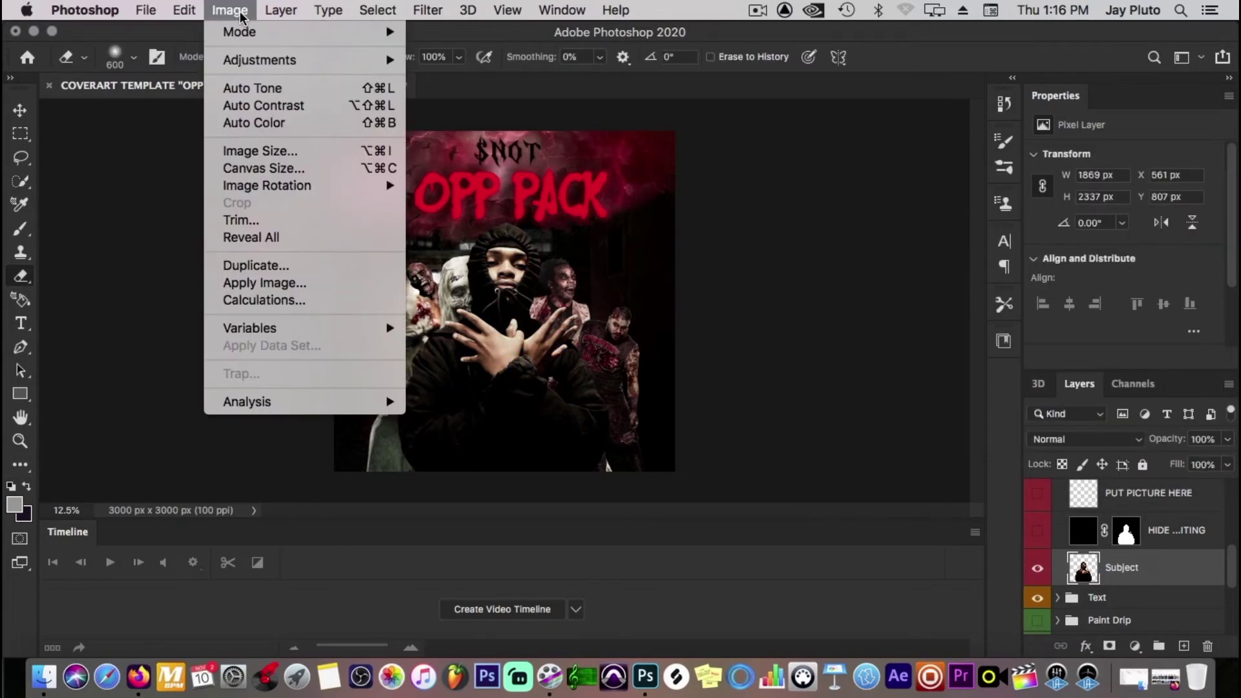
mouse_move(278, 60)
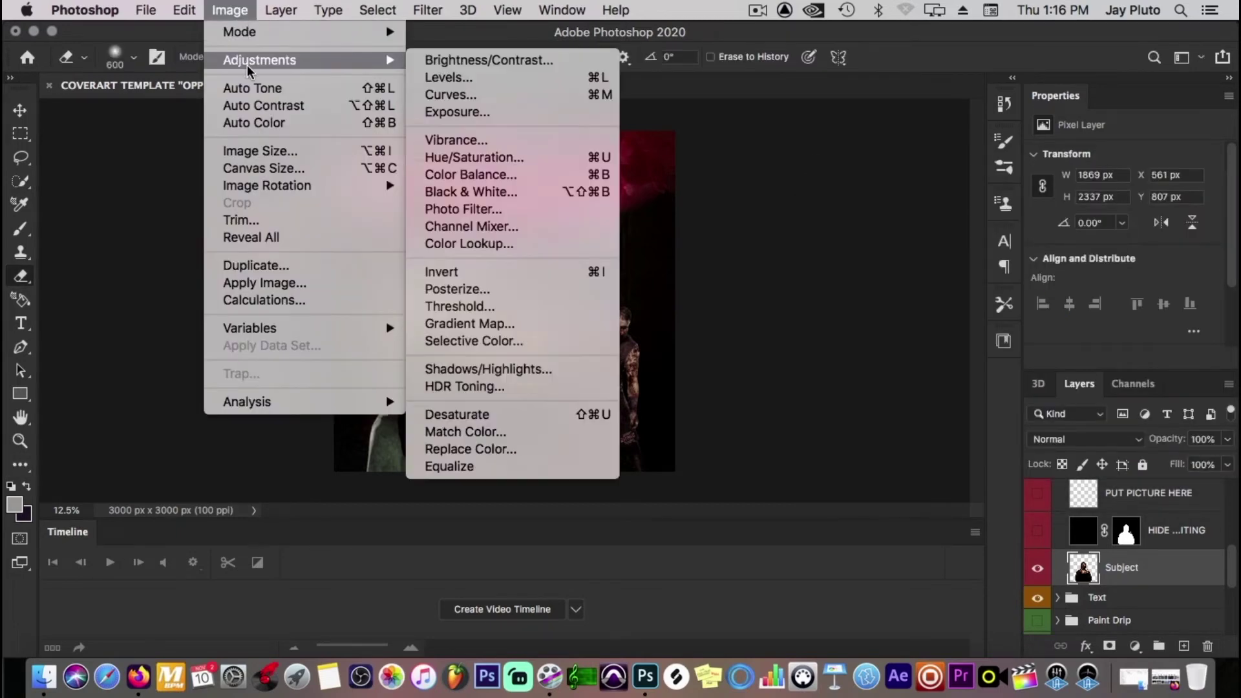
left_click(506, 84)
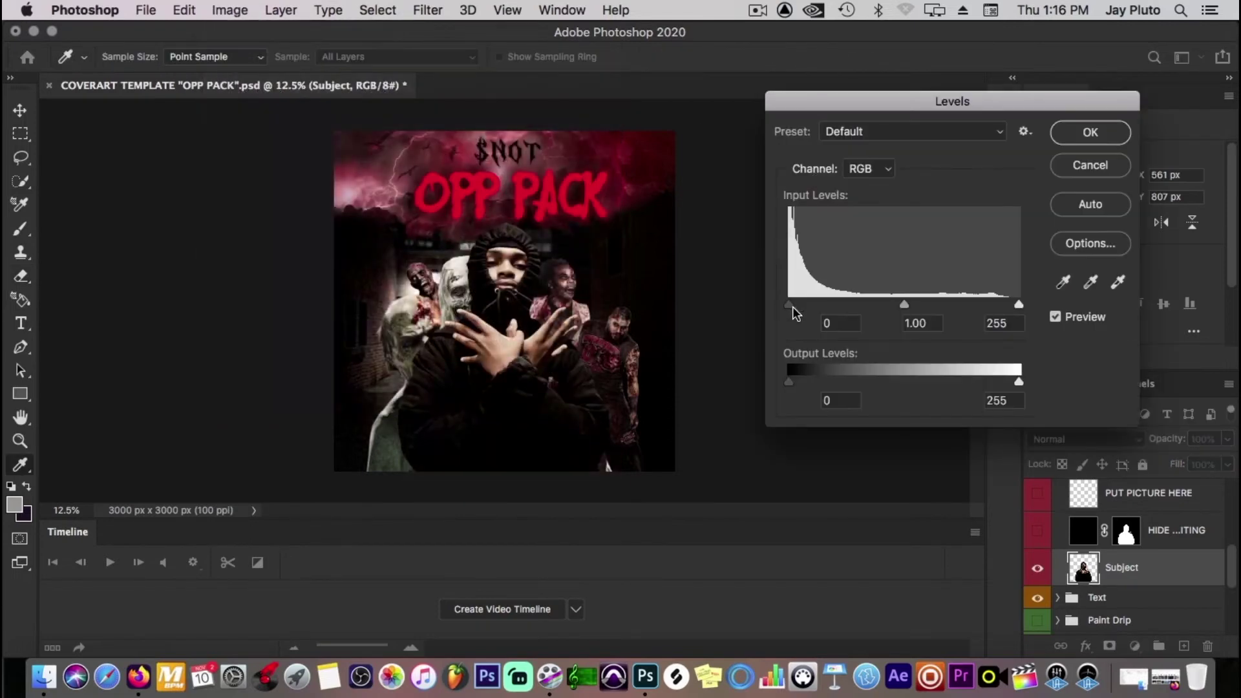
left_click_drag(791, 305, 797, 314)
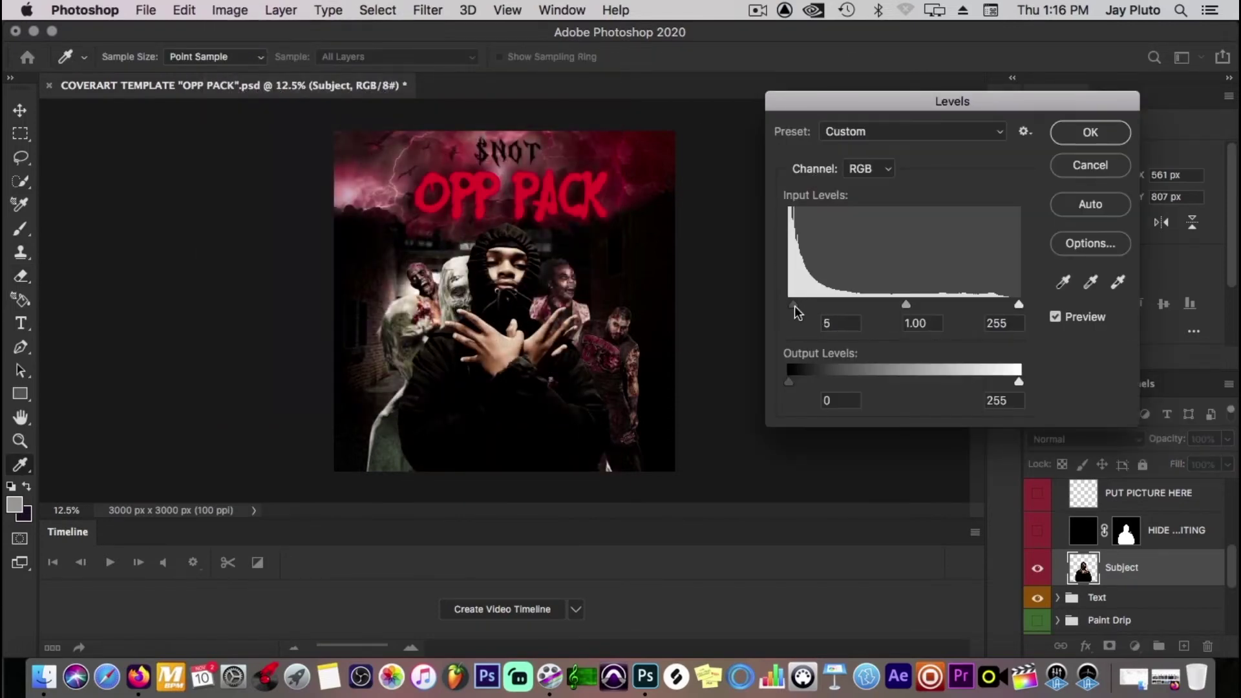
left_click_drag(905, 304, 897, 305)
left_click(905, 306)
left_click(1080, 135)
key("e")
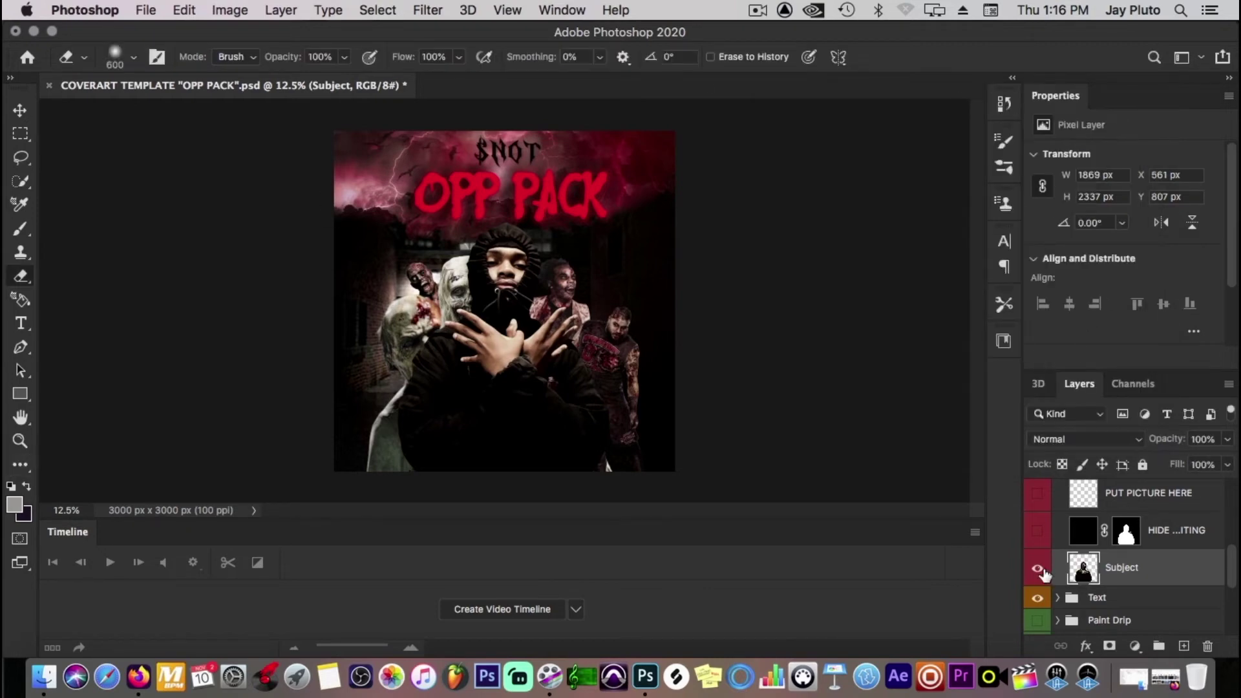
Reselect the Subject layer inside the Subject group and open it in the Camera Raw Filter.
scroll(1045, 576, "up", 3)
left_click(1055, 541)
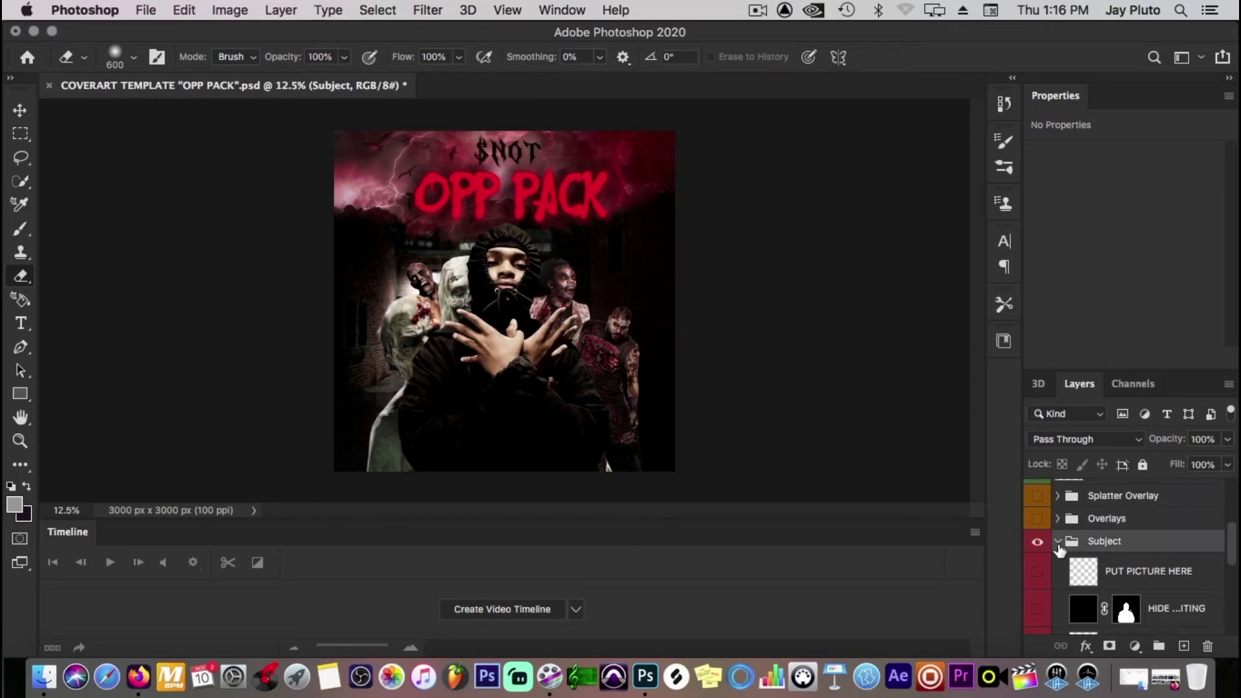
scroll(1060, 551, "down", 2)
left_click(1085, 614)
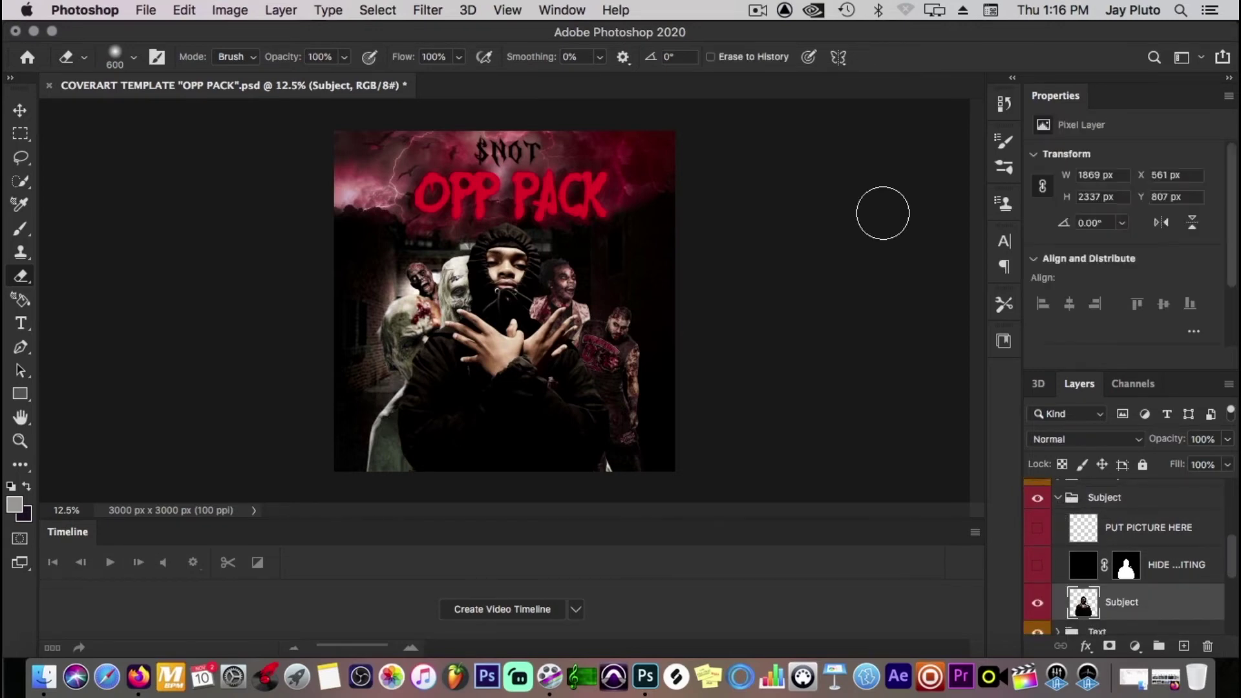
left_click(426, 11)
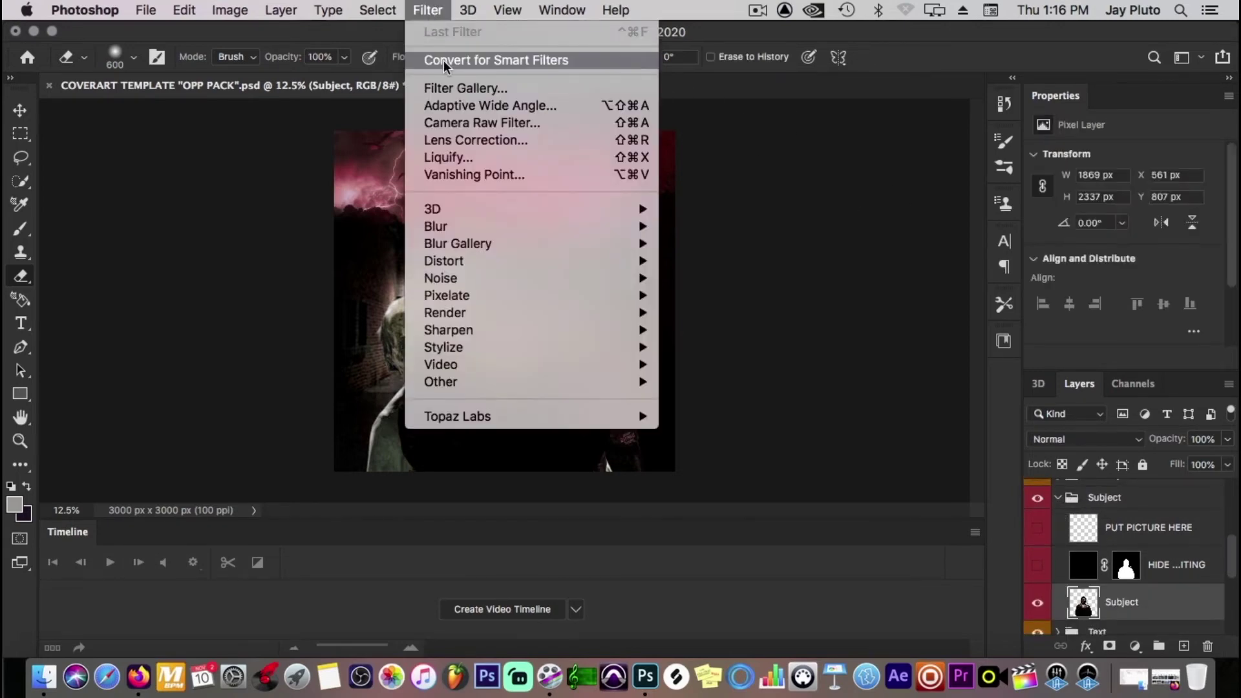
left_click(444, 122)
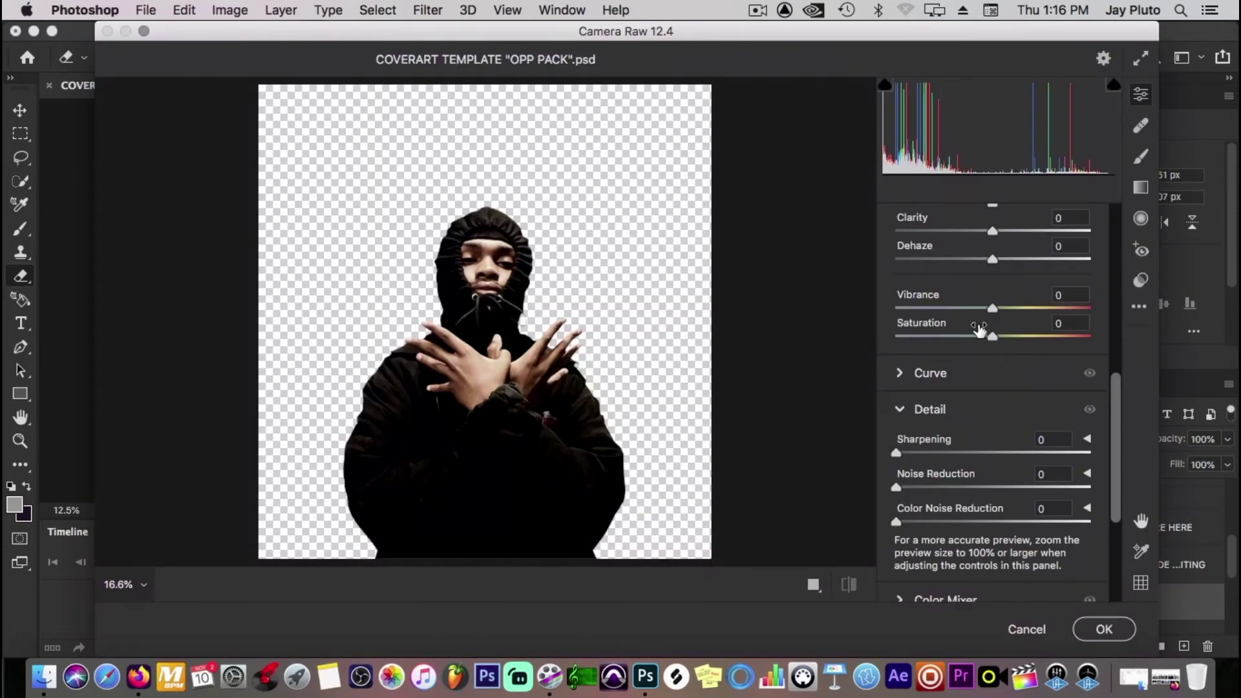
In the Camera Raw Basic settings, set Exposure to +0.20, Contrast to +11 and Blacks to +24.
scroll(950, 297, "up", 1)
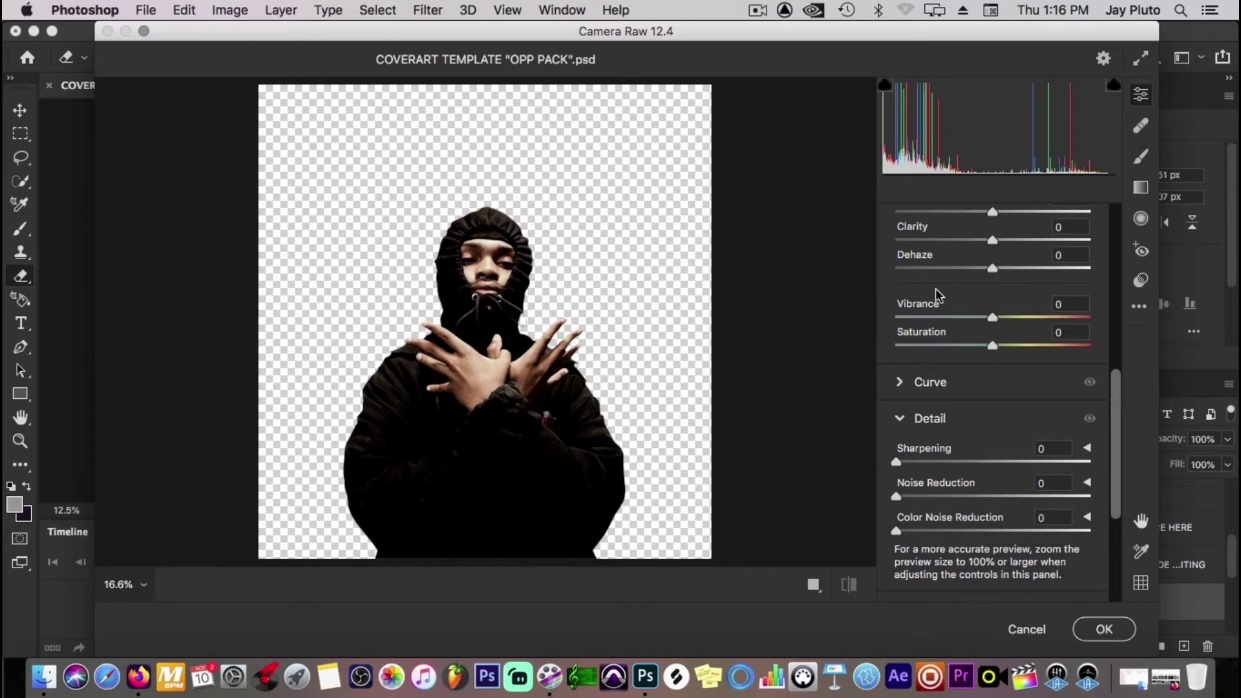
scroll(939, 296, "up", 10)
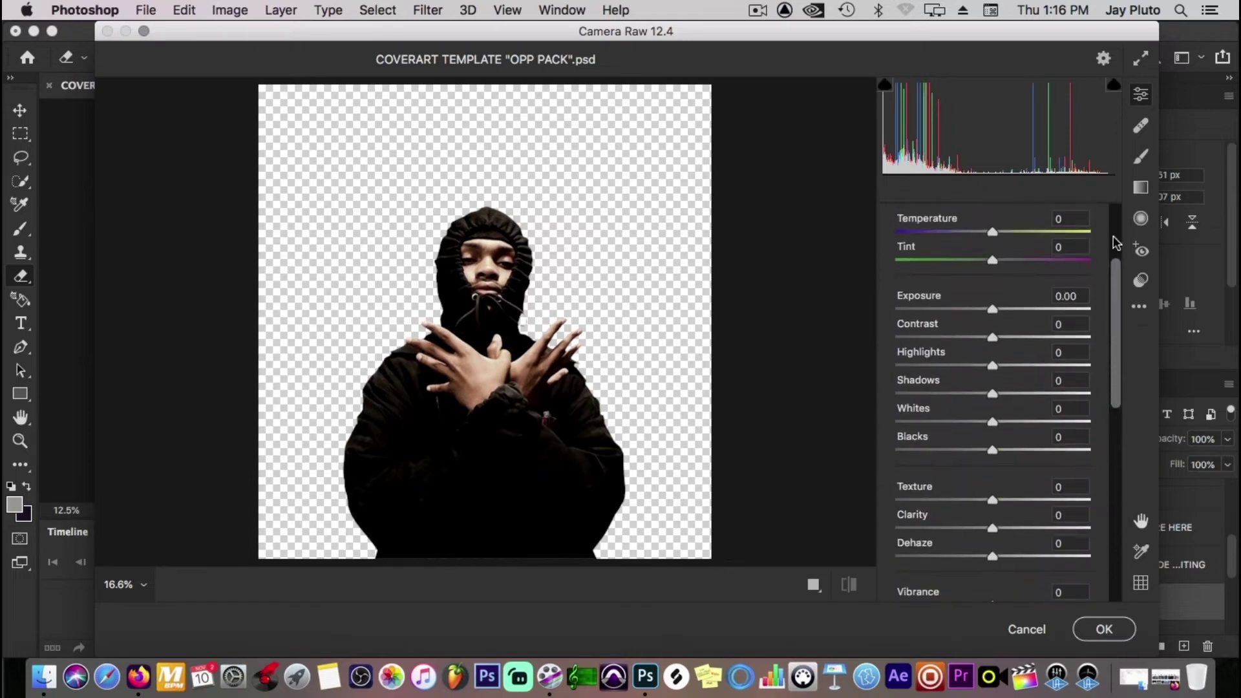
scroll(1115, 244, "up", 5)
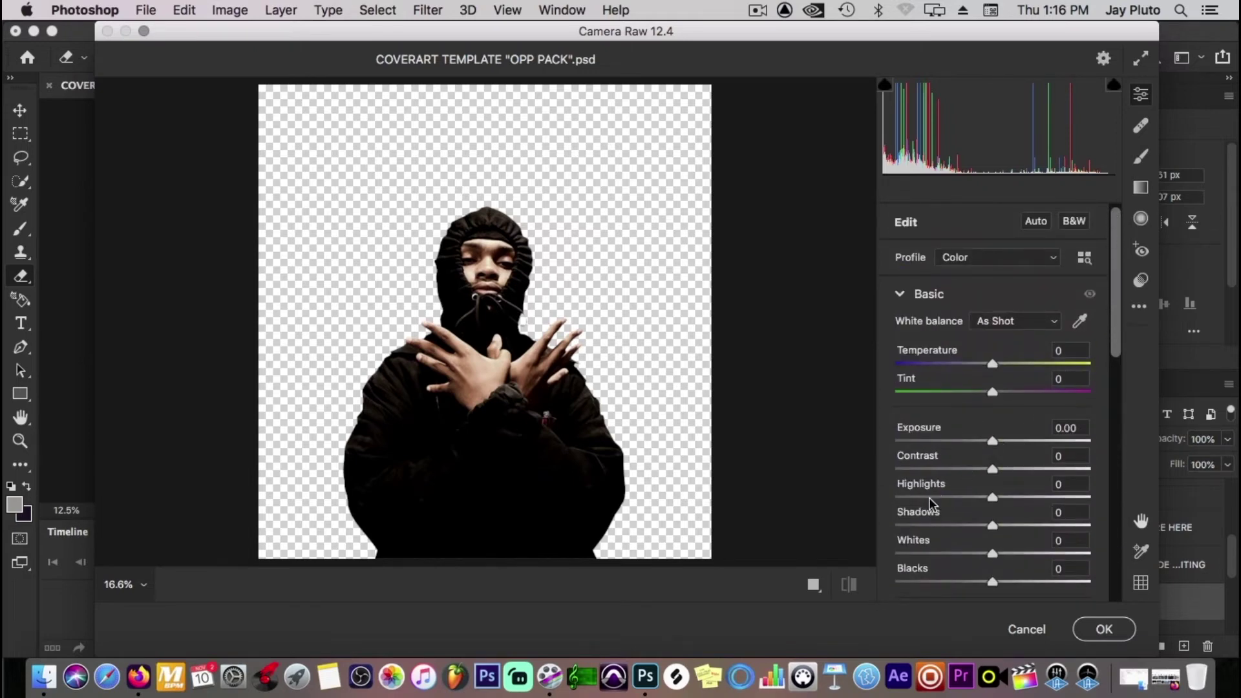
scroll(969, 543, "down", 1)
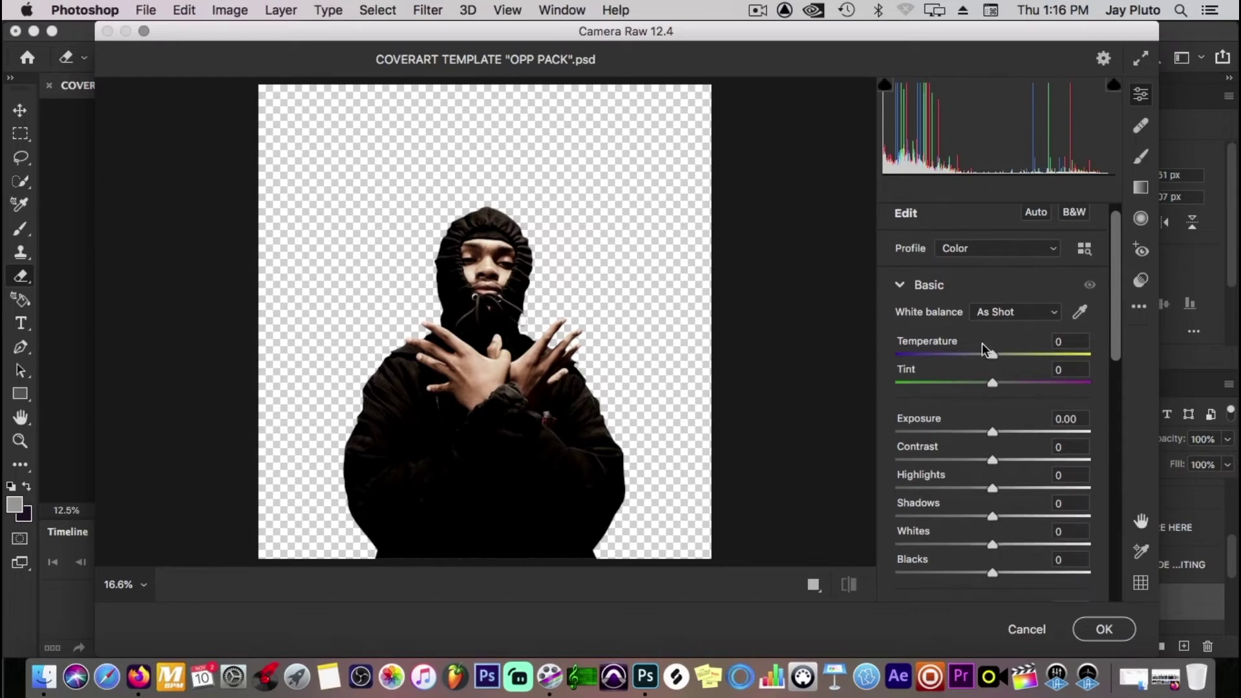
left_click_drag(992, 432, 1003, 460)
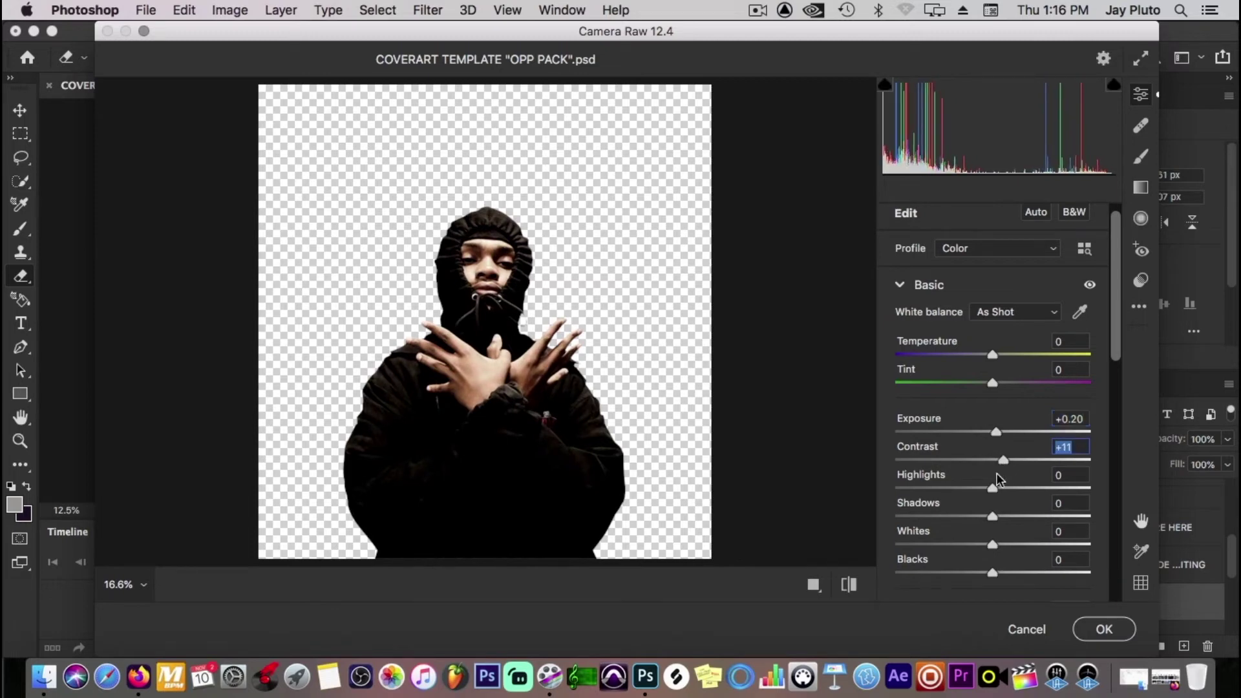
left_click_drag(992, 573, 1011, 549)
Set the subject's Texture to +21, Clarity to +25 and Vibrance to +10 in Camera Raw.
scroll(1013, 525, "down", 1)
scroll(1012, 525, "down", 2)
scroll(1009, 539, "down", 4)
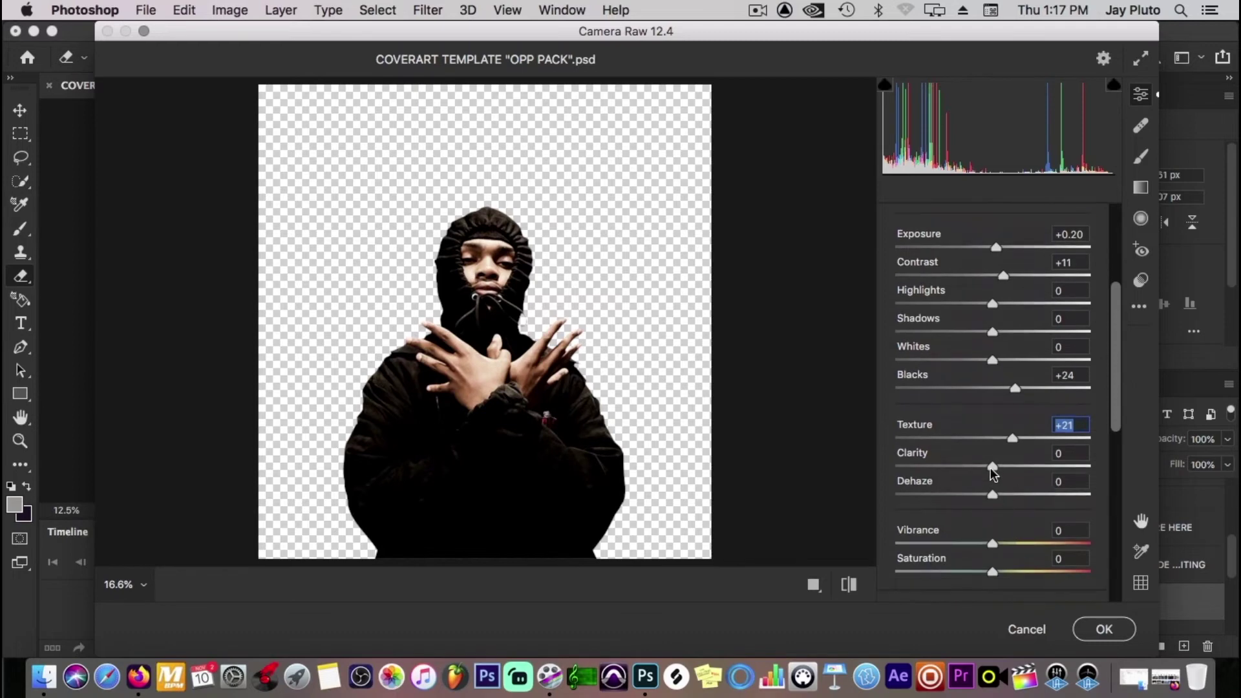
left_click_drag(992, 466, 1004, 496)
scroll(944, 517, "down", 2)
scroll(993, 498, "down", 1)
scroll(991, 495, "down", 4)
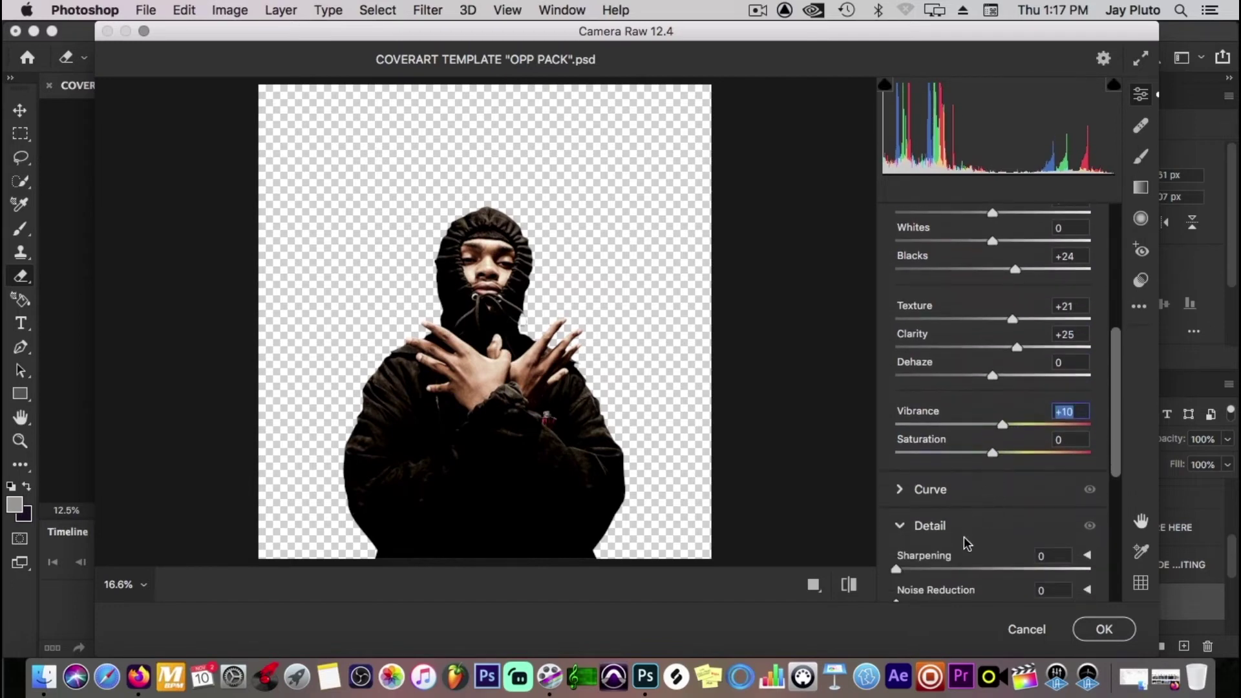
Set the Detail values to Sharpening 59, Noise Reduction 77 and Color Noise Reduction 47.
left_click_drag(901, 494, 970, 497)
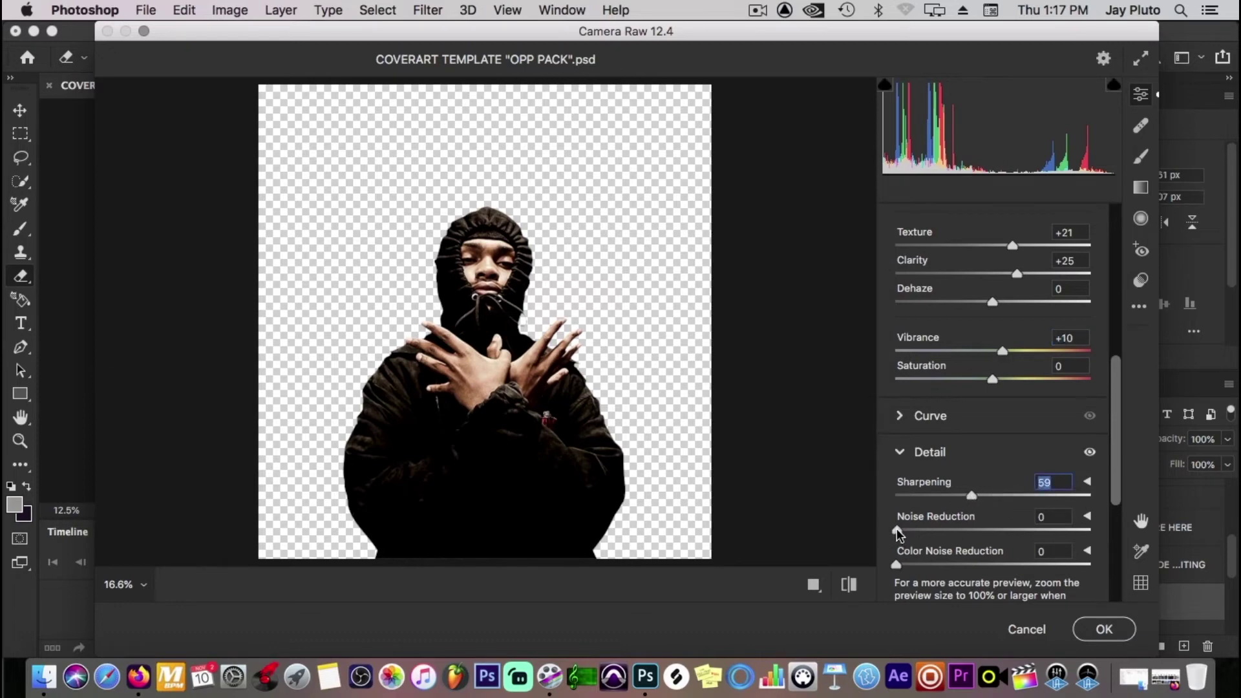
left_click_drag(897, 530, 1019, 529)
left_click_drag(1045, 537, 1044, 537)
left_click_drag(896, 564, 986, 568)
Try adding Grain under Effects, reset it to 0 and apply the Camera Raw Filter to the Subject layer.
left_click_drag(1115, 476, 1118, 583)
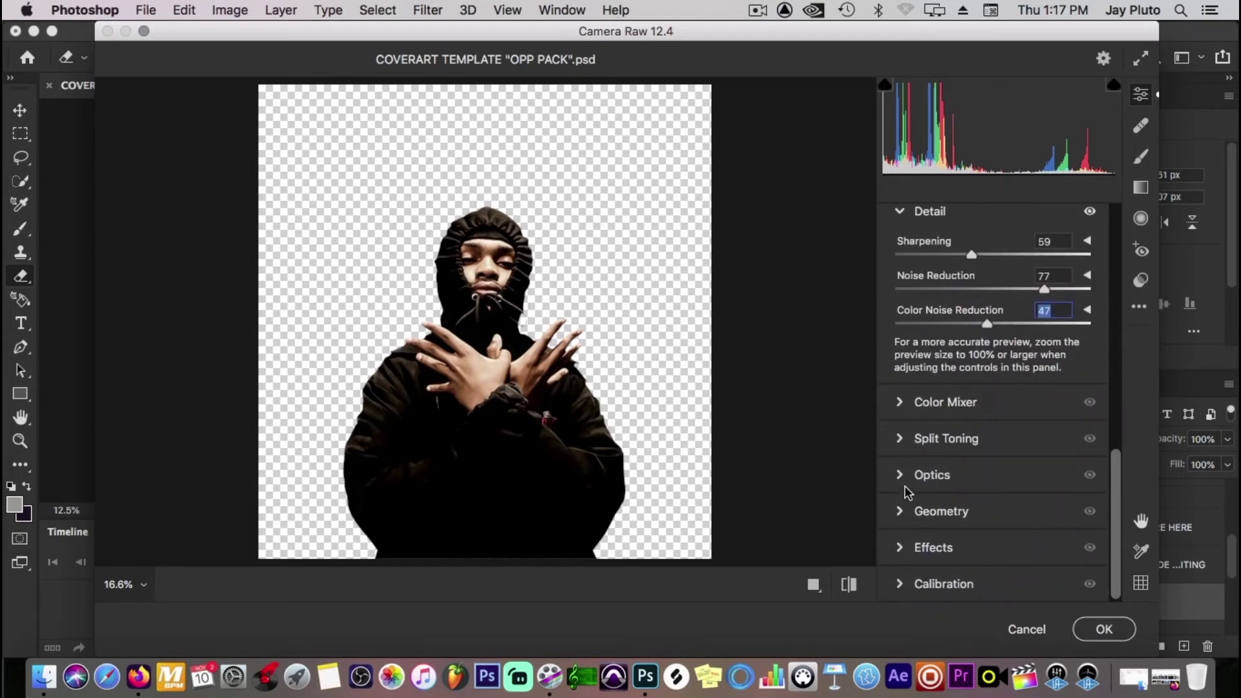
left_click(901, 547)
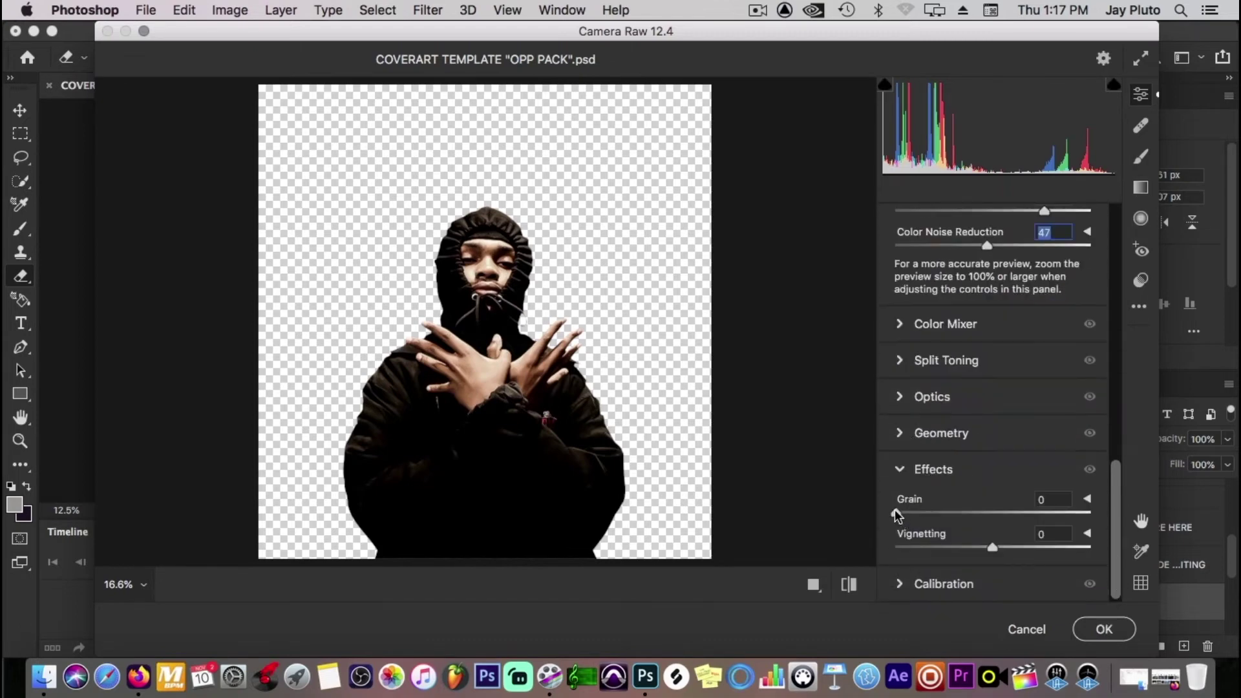
left_click_drag(895, 513, 982, 515)
type("0")
key("Return")
left_click(1102, 628)
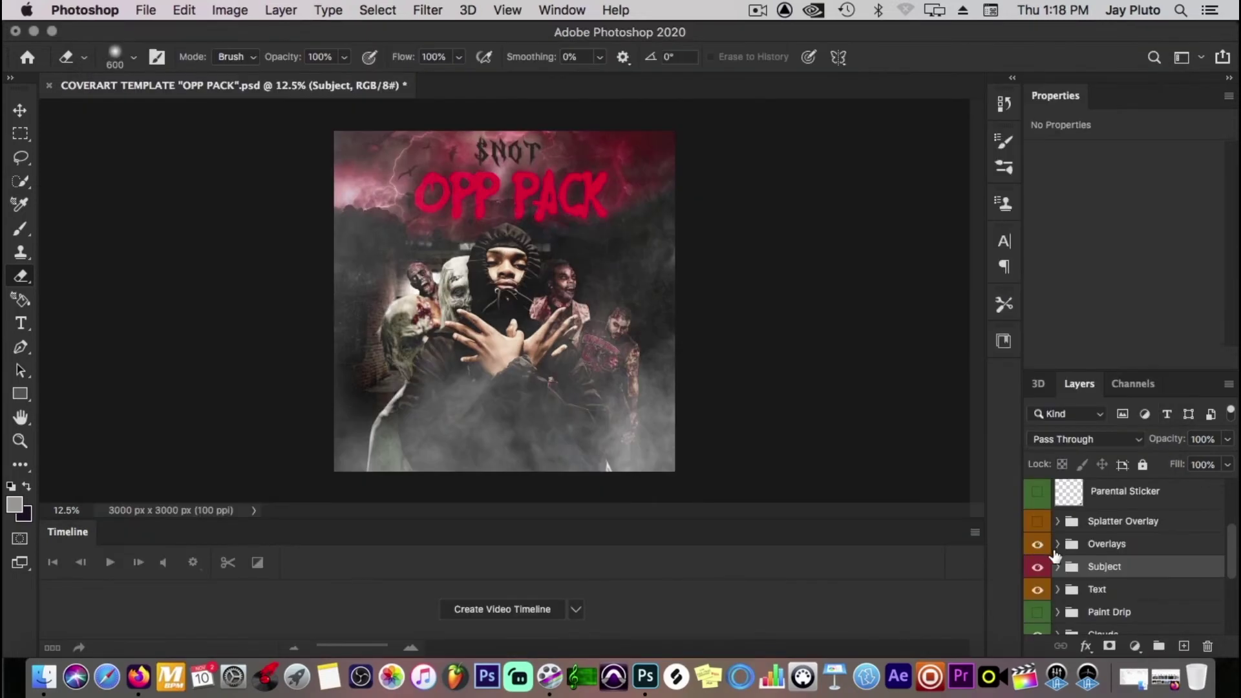
Expand the Overlays group, select the Grunge overlay layer and toggle the overlay layers to preview their effect on the cover.
left_click(1058, 544)
scroll(1042, 575, "down", 2)
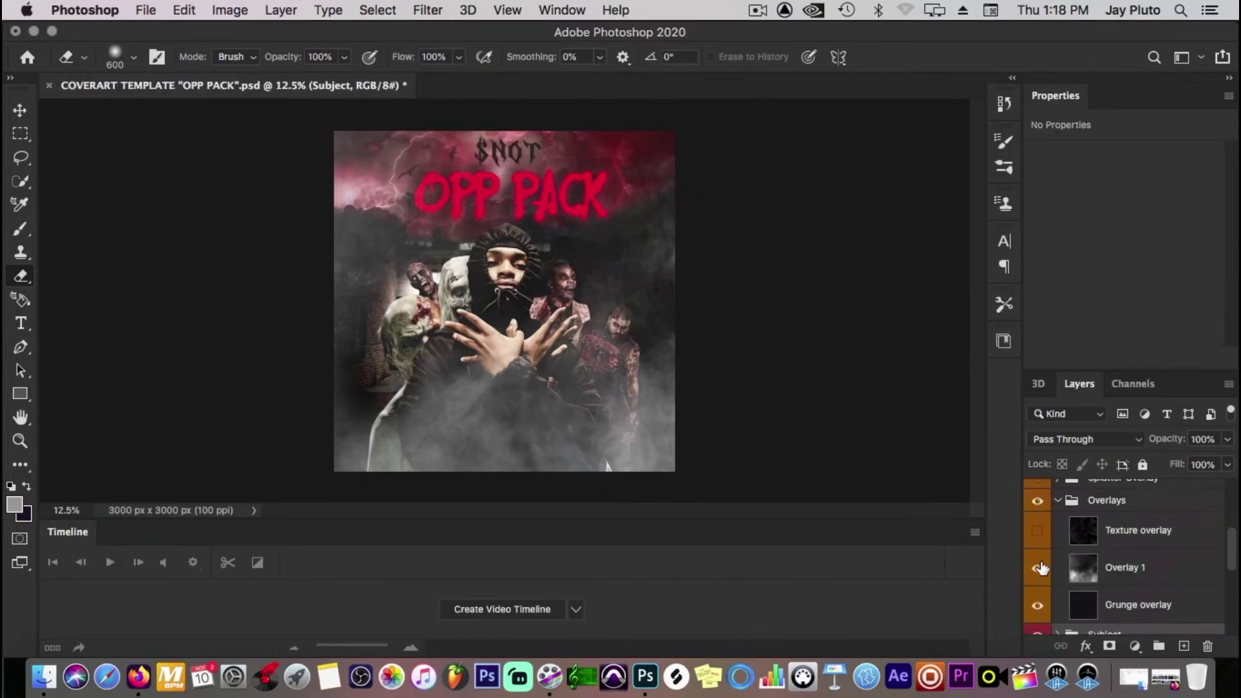
left_click(1037, 606)
left_click(1118, 608)
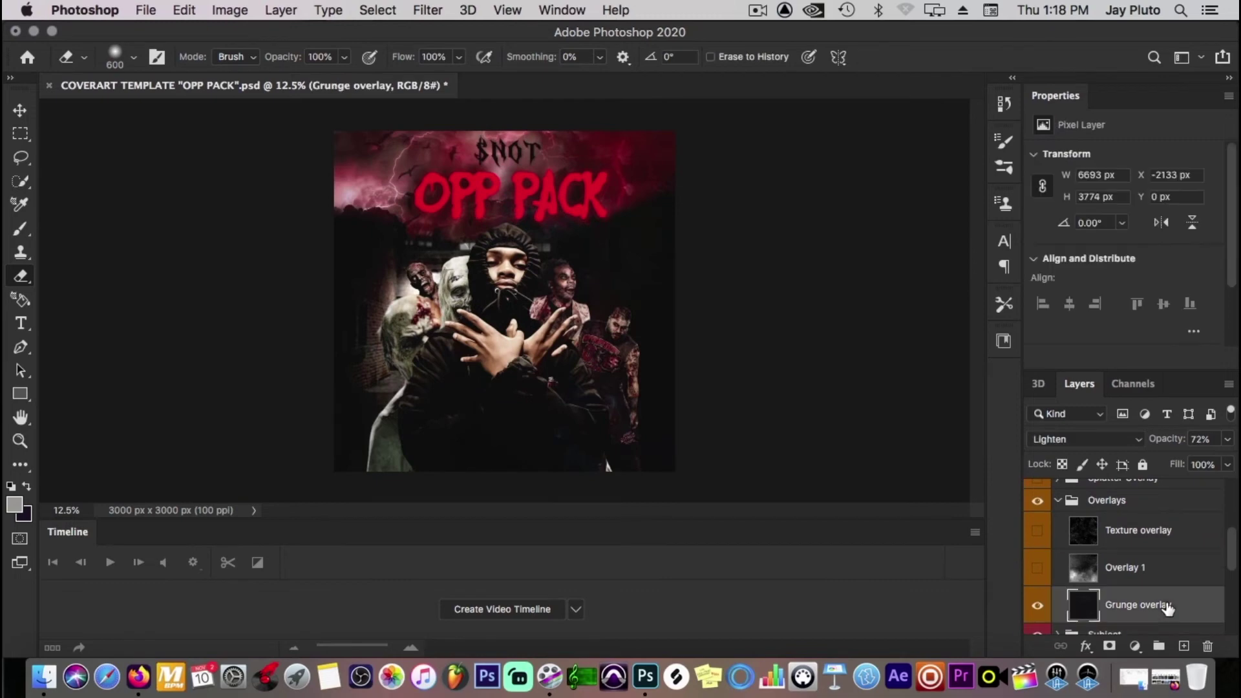
left_click(1037, 569)
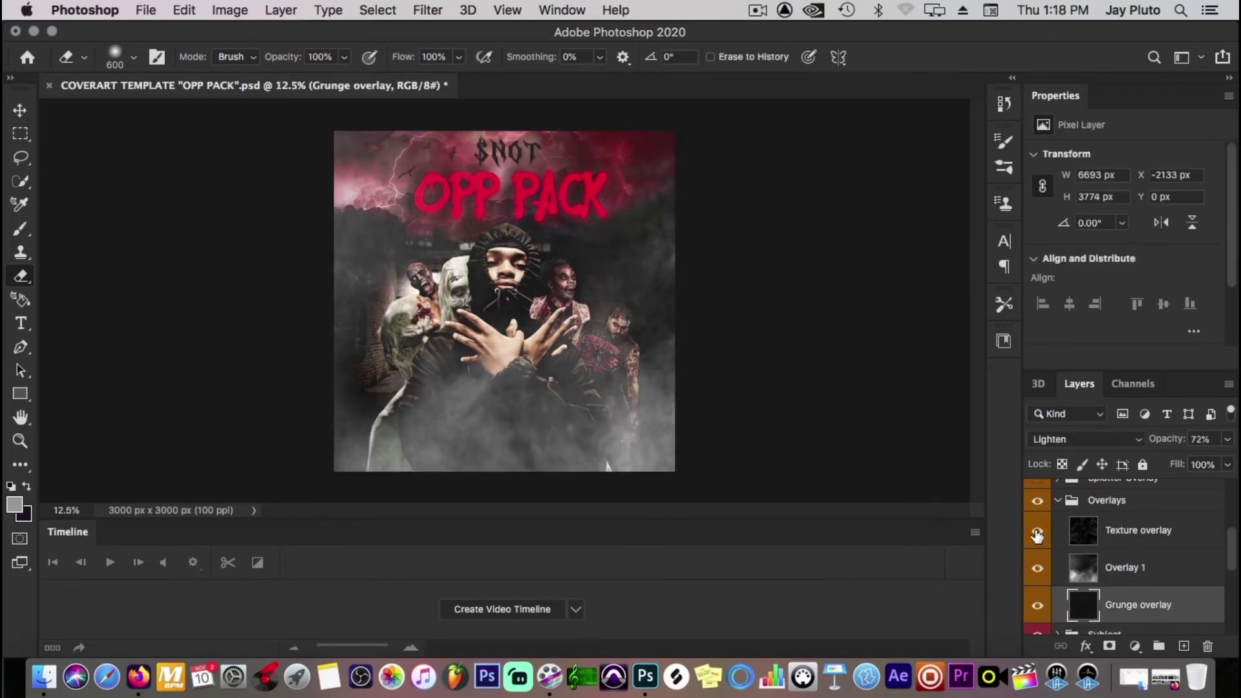
Switch to Firefox, search Google Images for "grunge overlay" and browse the texture results.
left_click(138, 677)
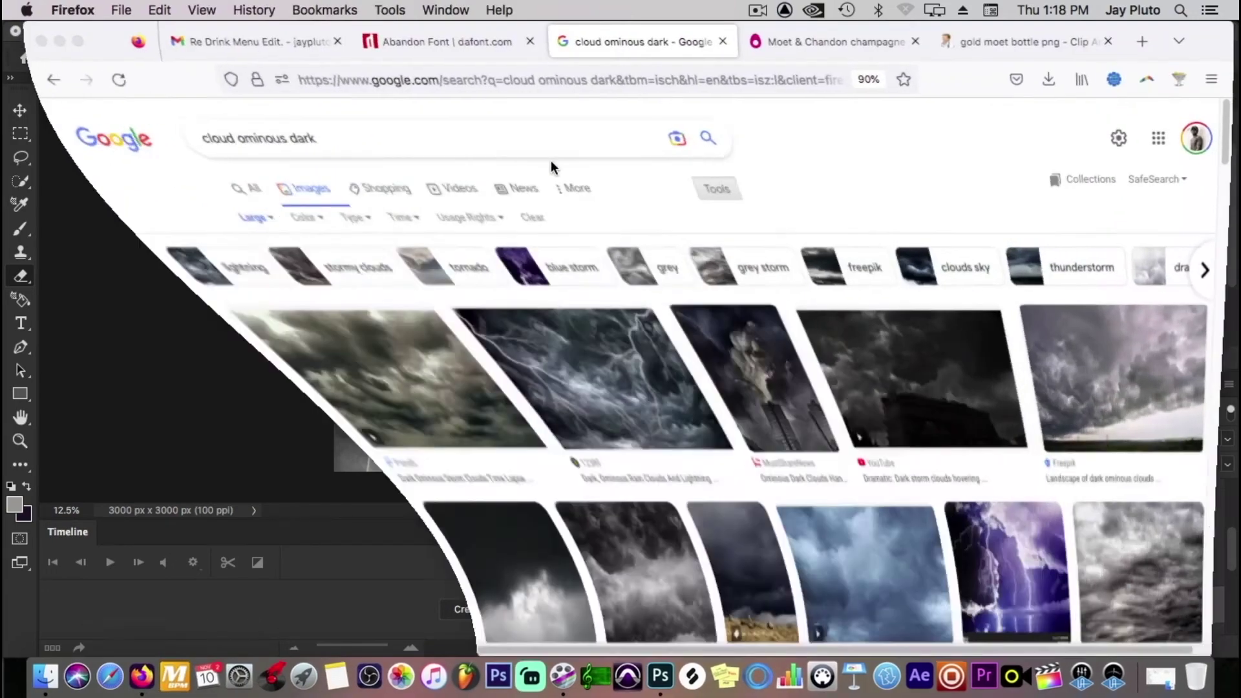
left_click_drag(308, 137, 9, 125)
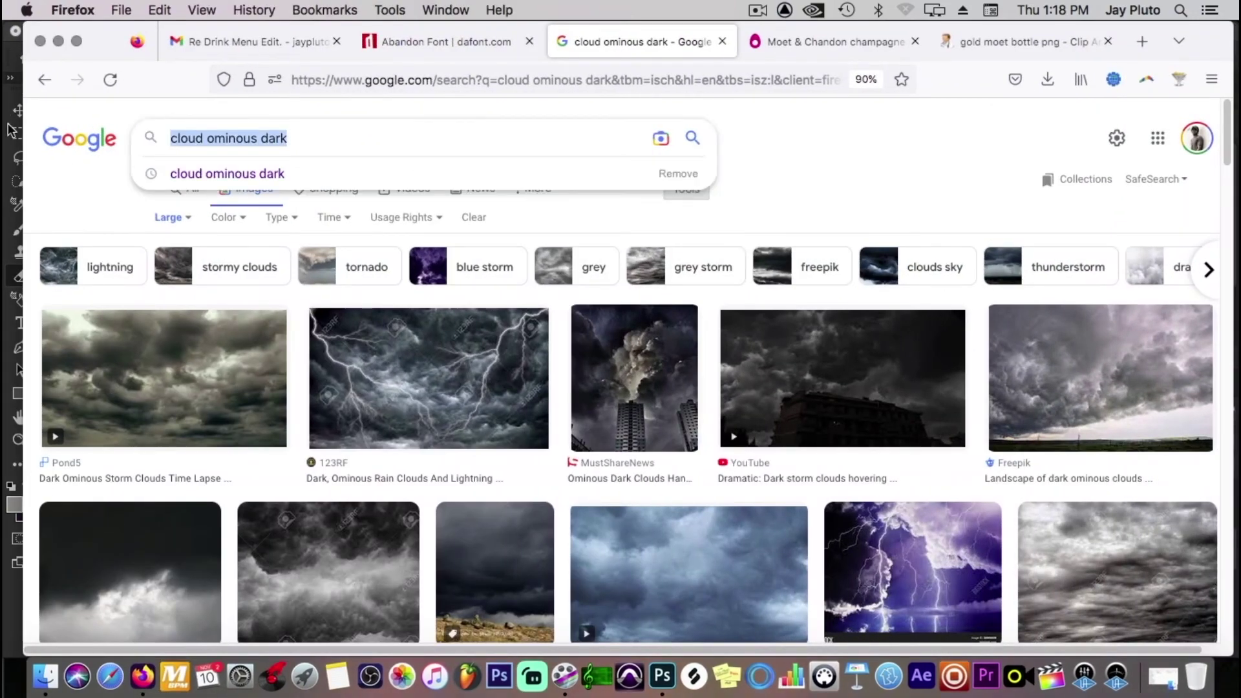
key("BackSpace")
type("gra")
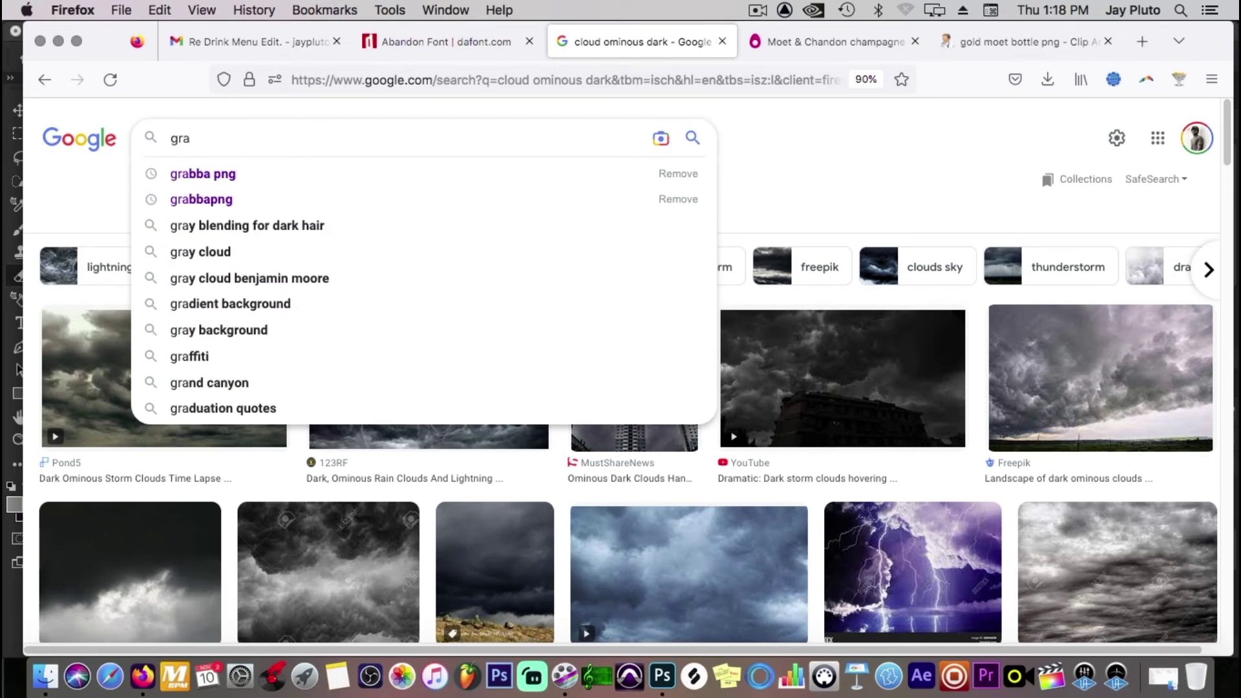
key("BackSpace")
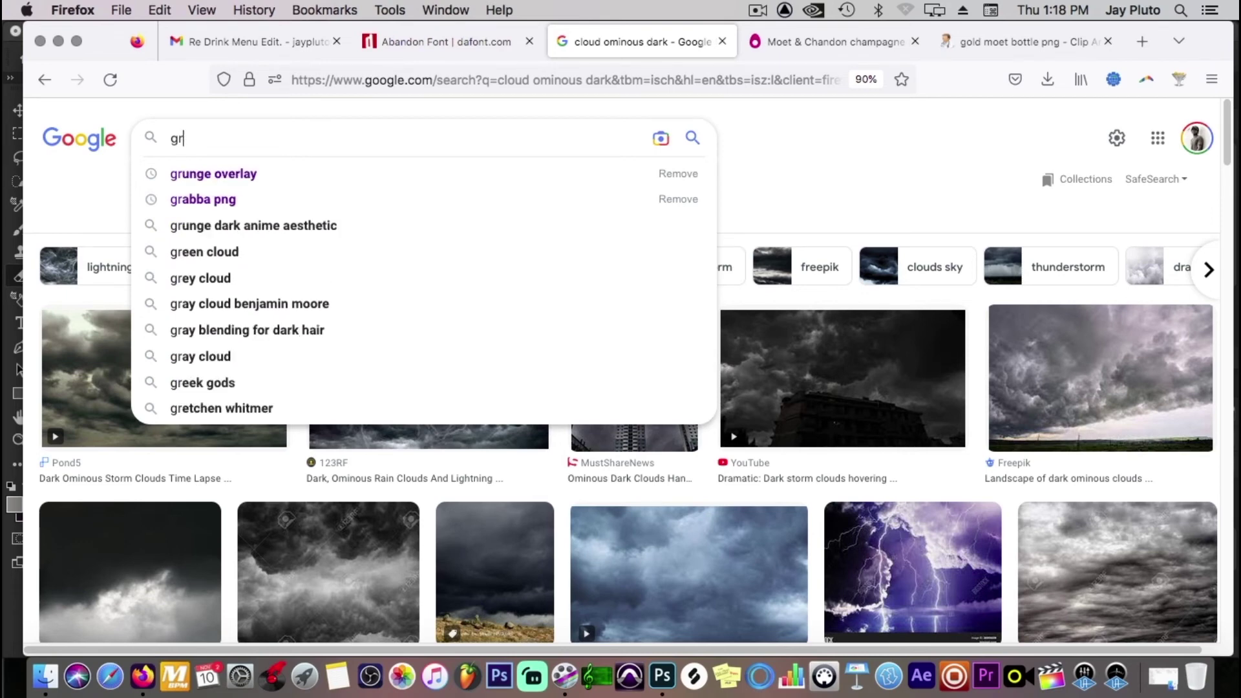
type("unge ")
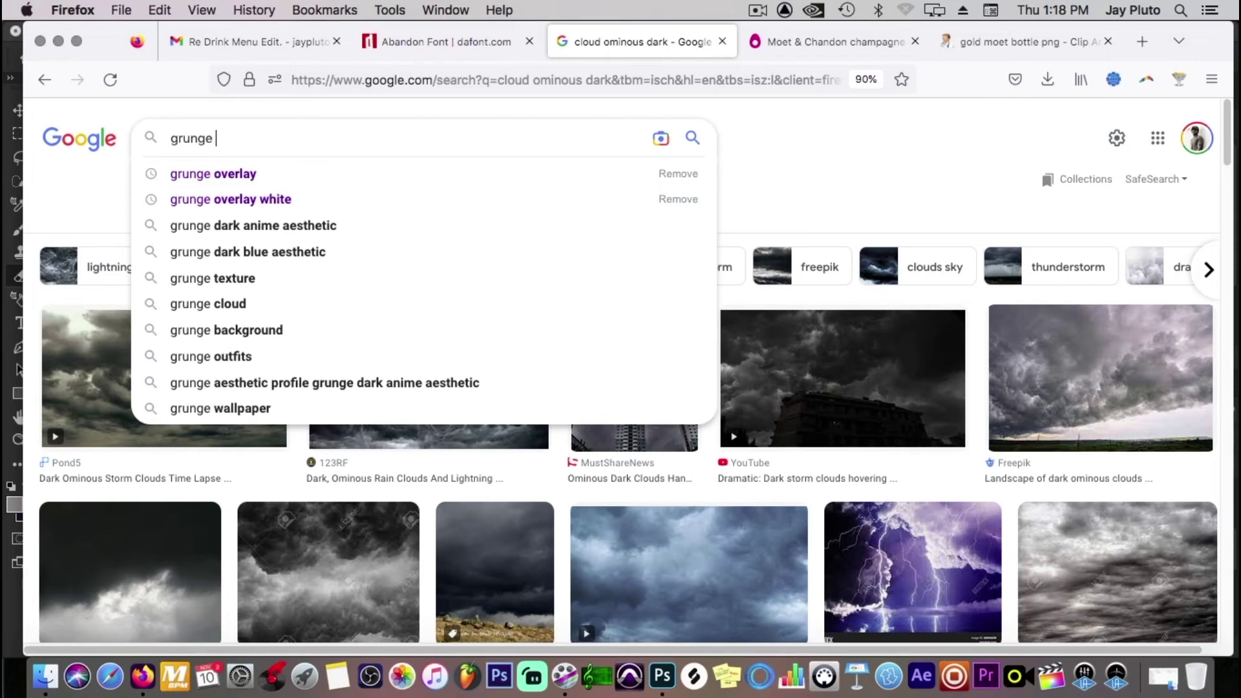
type("overlay")
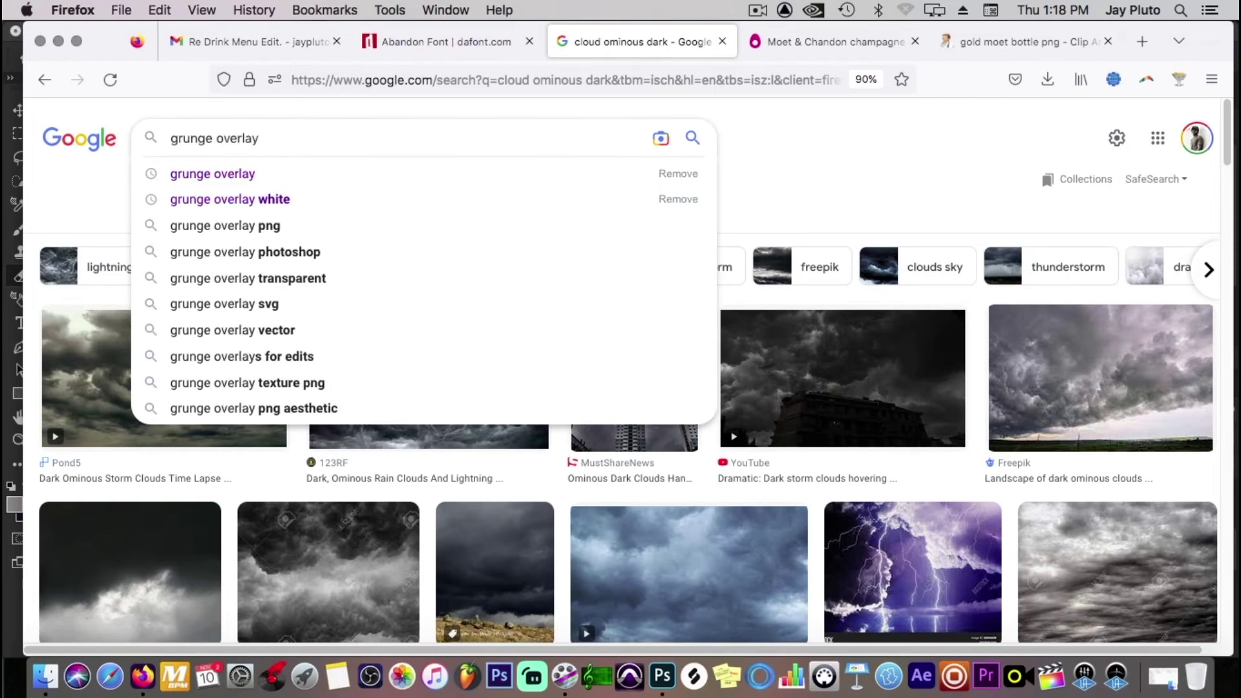
key("Return")
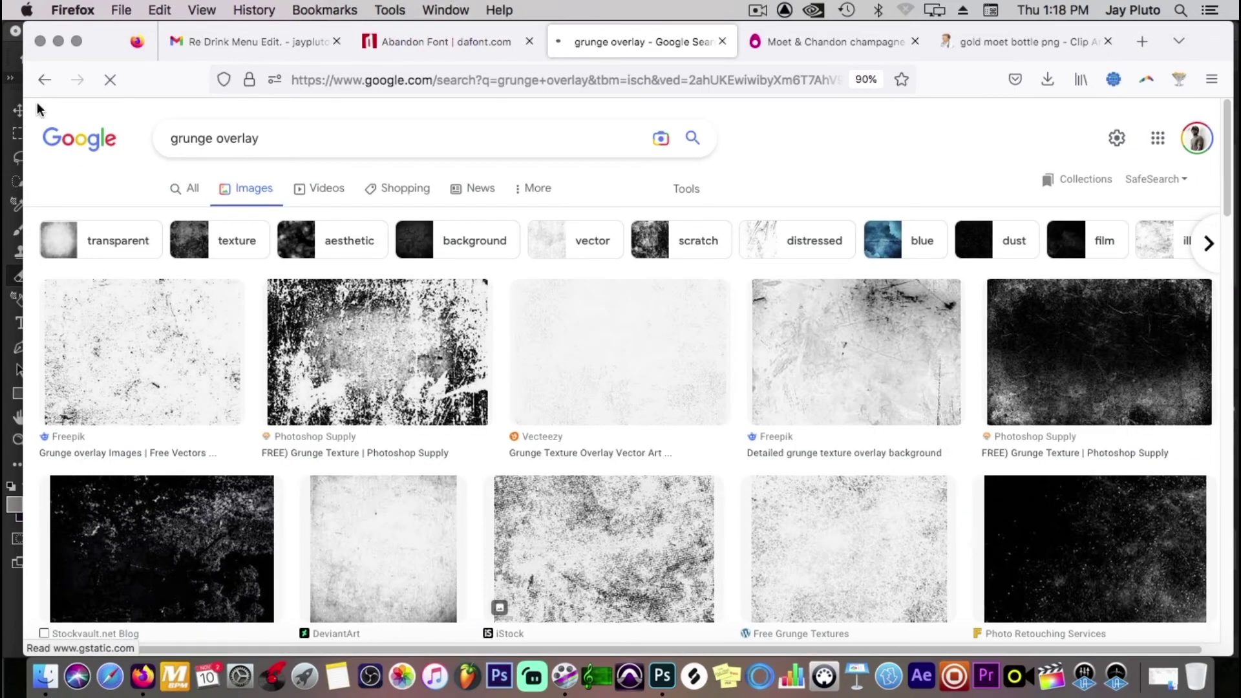
scroll(244, 333, "down", 15)
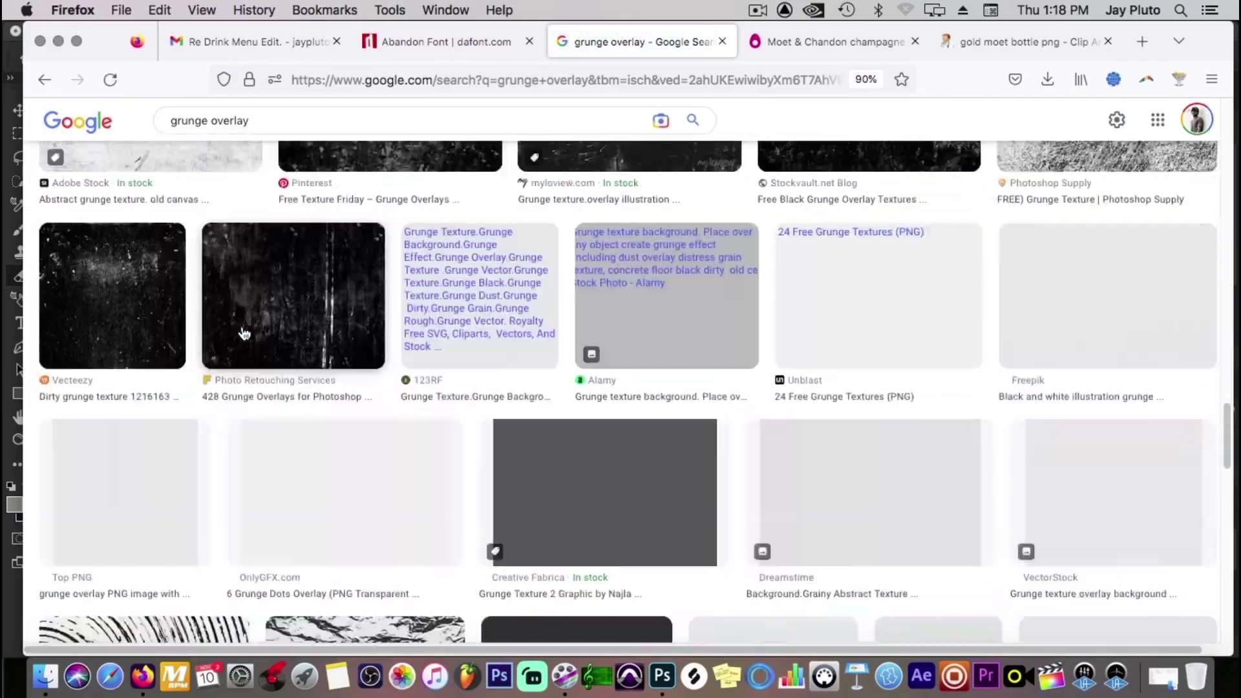
scroll(244, 333, "up", 15)
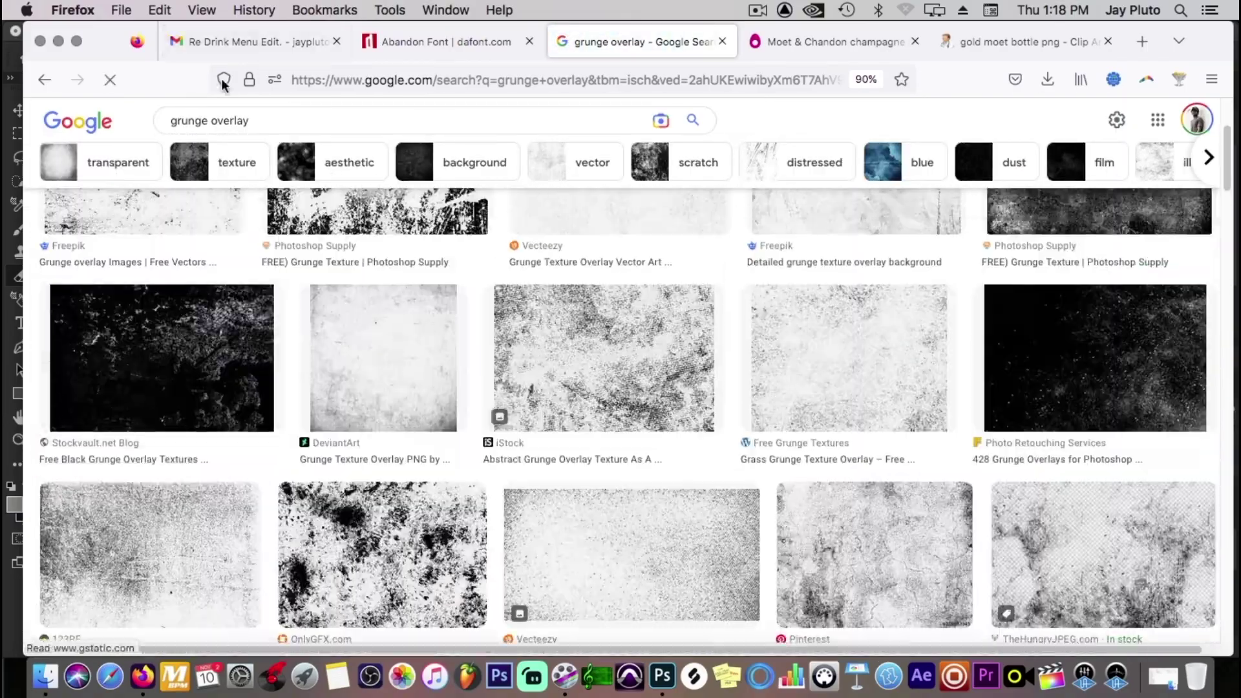
Search Google Images for "paper texture overlay".
double_click(204, 120)
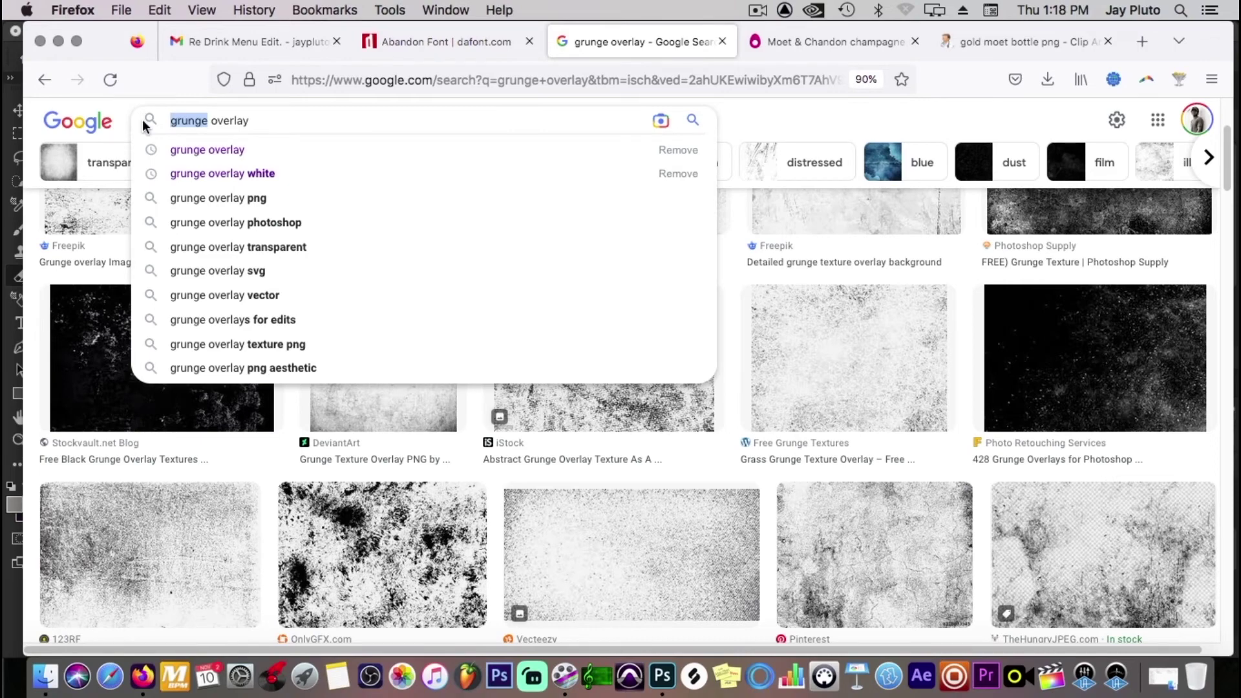
key("BackSpace")
type("paper")
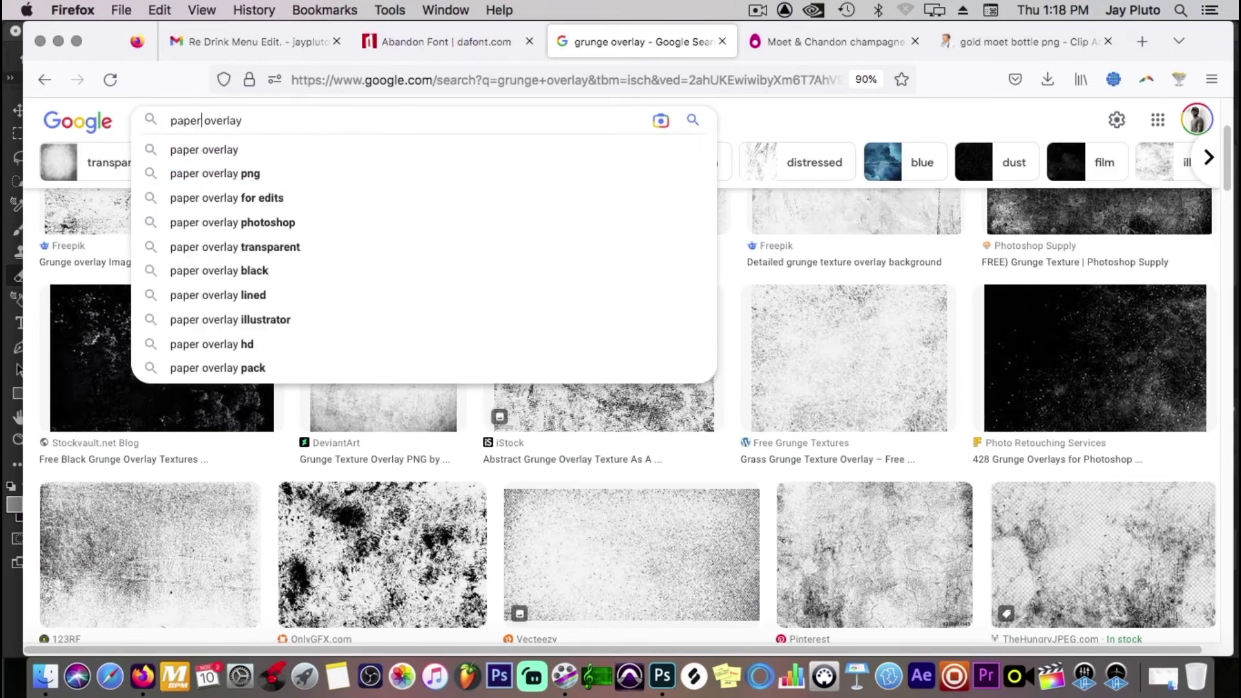
type(" texture ov")
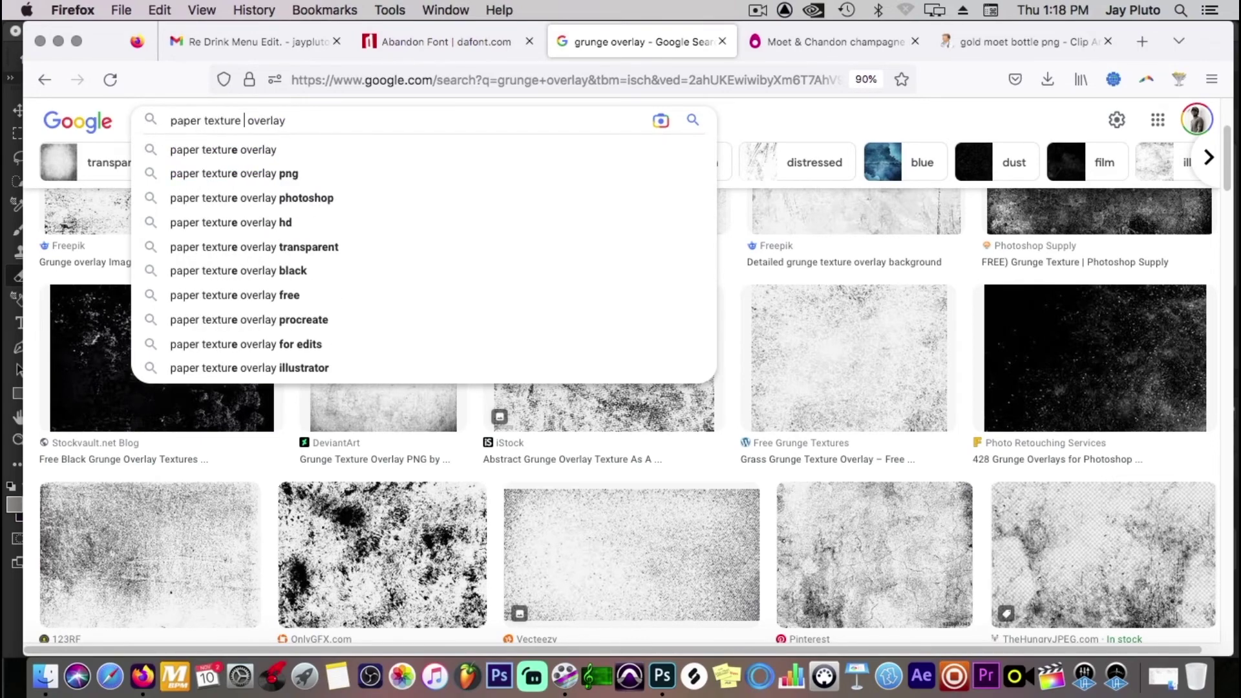
type("erlay")
key("Return")
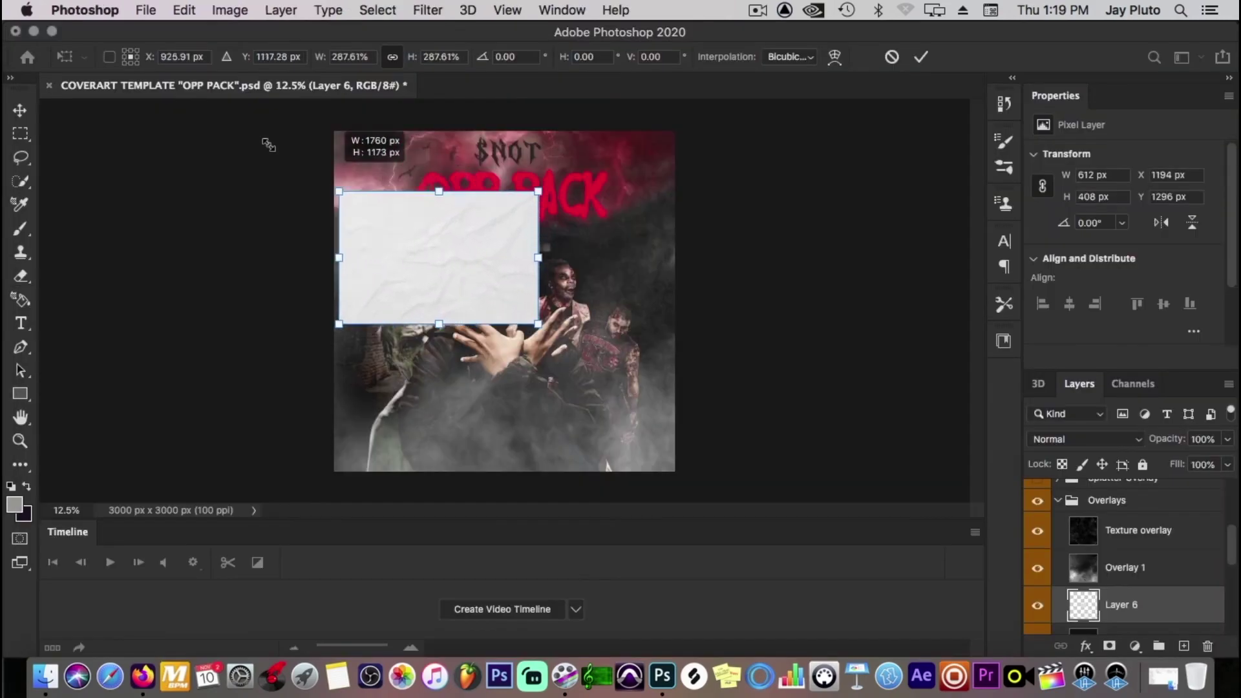
Switch to Photoshop and scale the pasted crumpled-paper layer to about 4927 × 3284 px so it covers the whole canvas.
left_click_drag(336, 177, 192, 104)
left_click_drag(538, 324, 753, 468)
key("Return")
key("e")
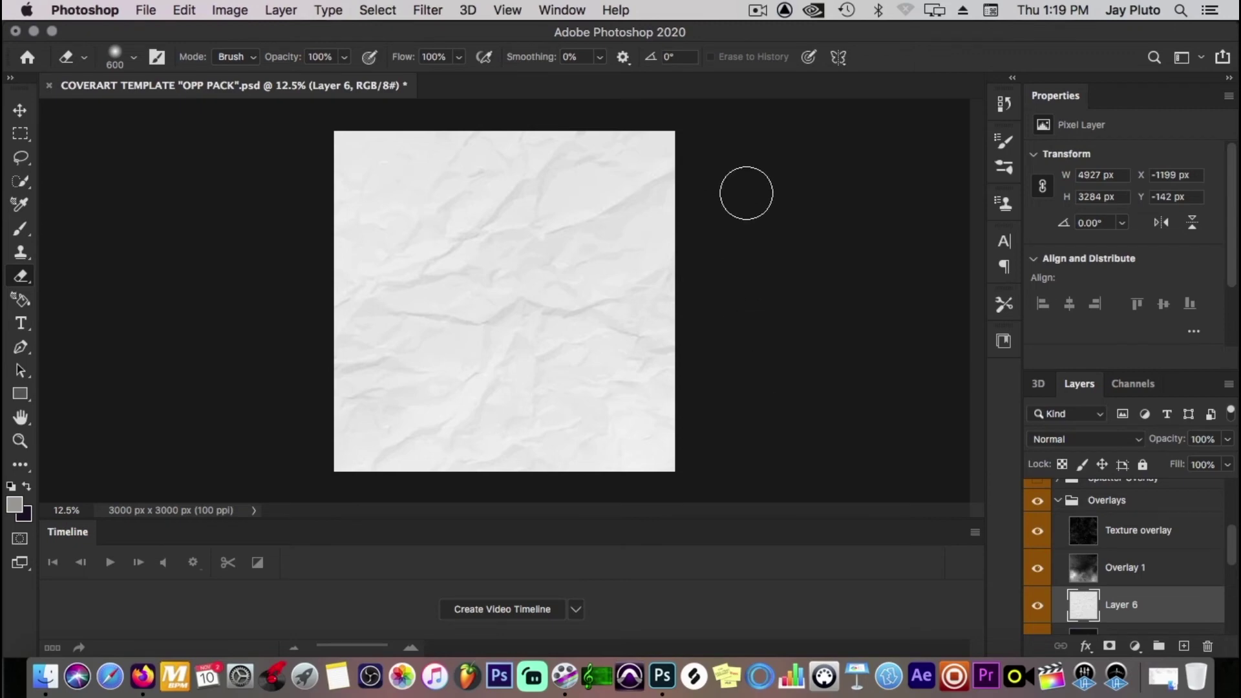
Try the Overlay and Soft Light blend modes on the paper texture layer.
left_click(1104, 440)
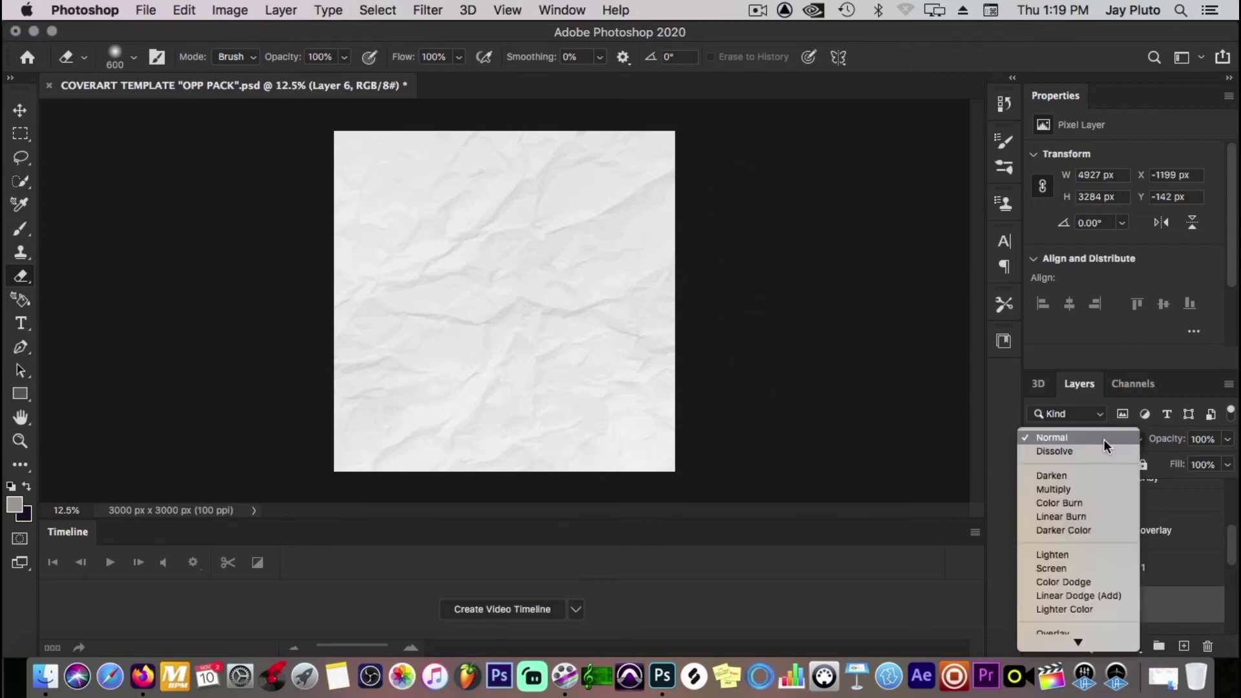
scroll(1077, 557, "down", 3)
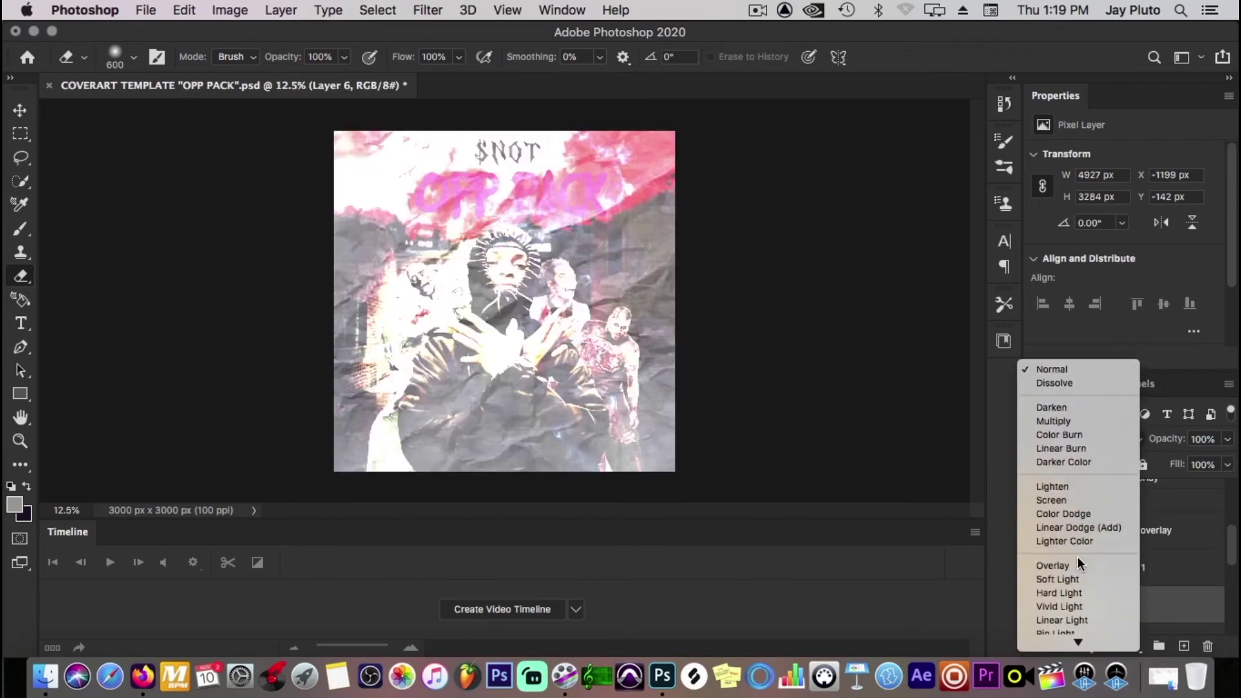
left_click(1073, 565)
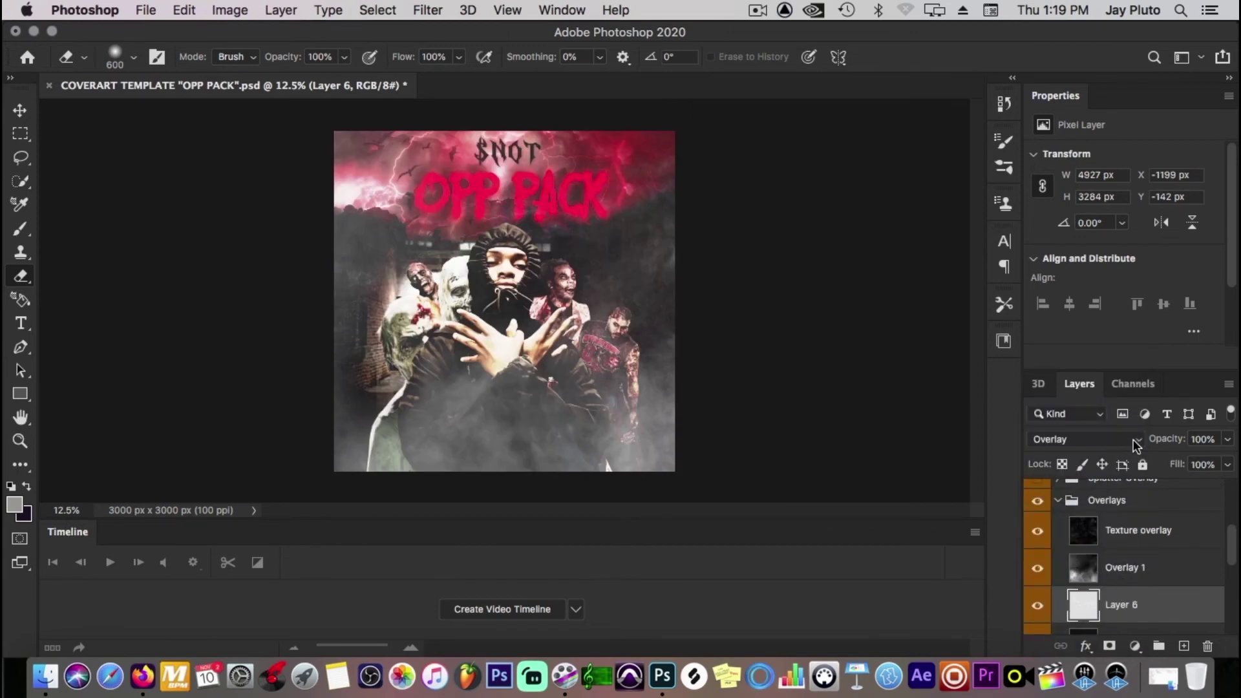
left_click(1112, 439)
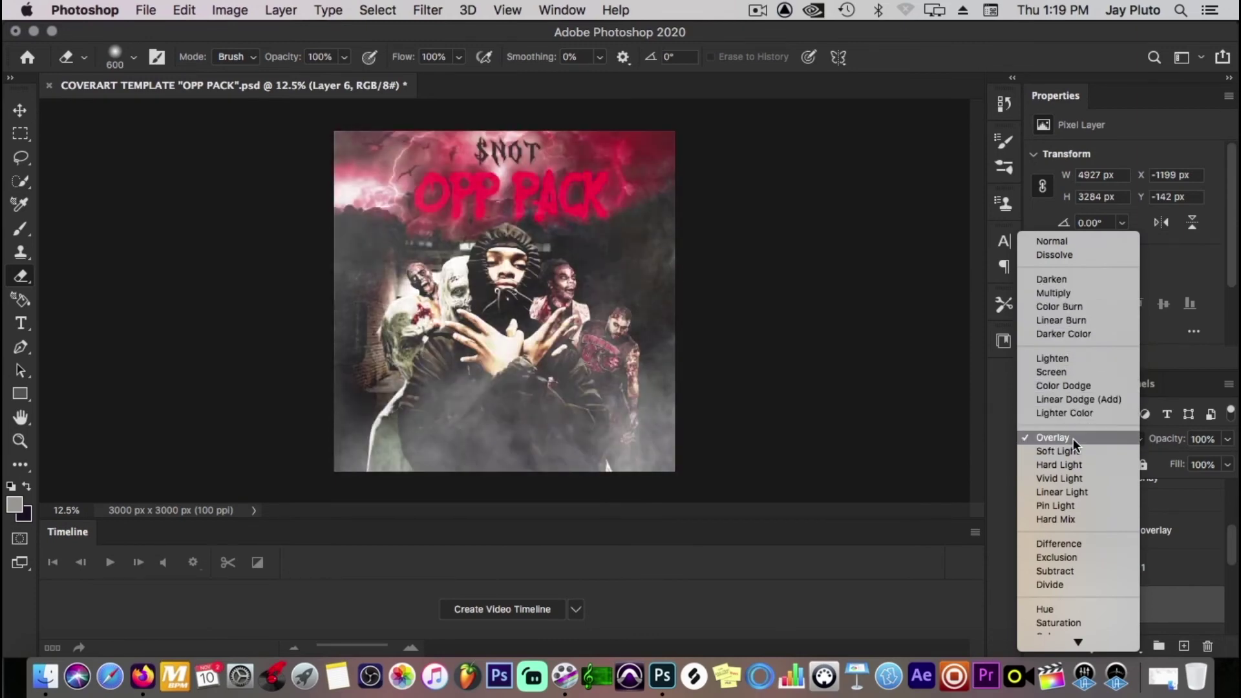
left_click(1073, 451)
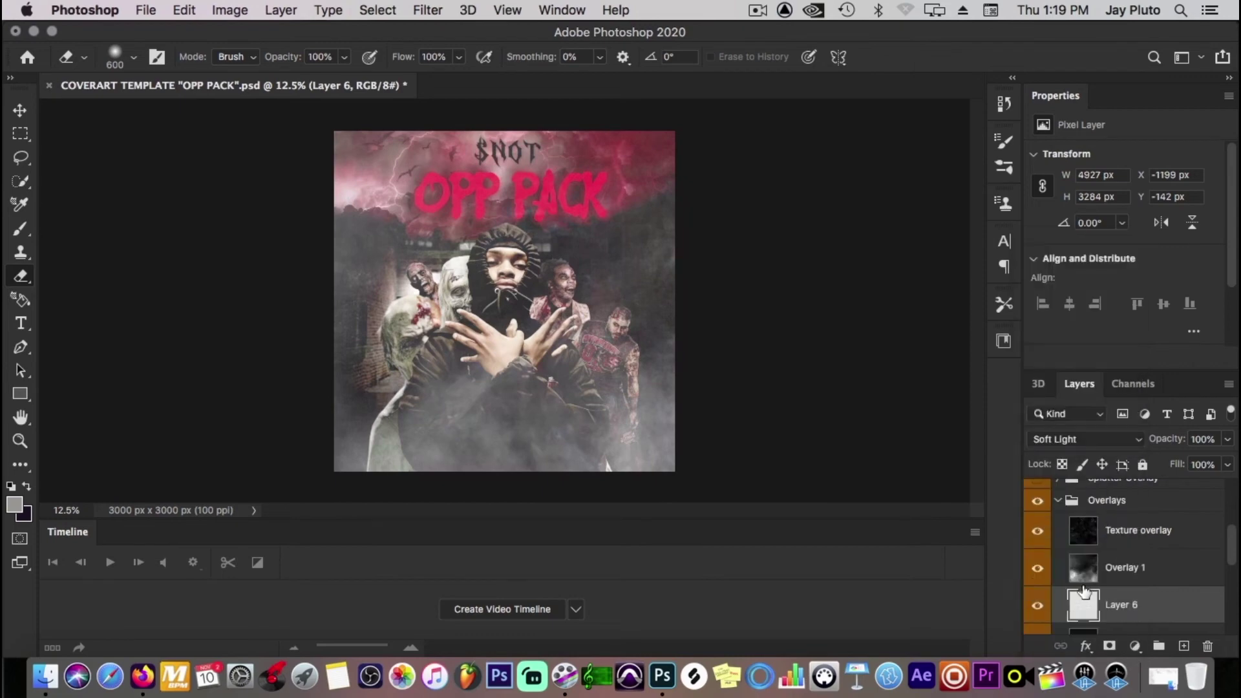
Toggle the Overlay 1 layer to preview the paper texture without it, and move the paper layer to the top of the Overlays group.
left_click(1037, 567)
left_click(1037, 567)
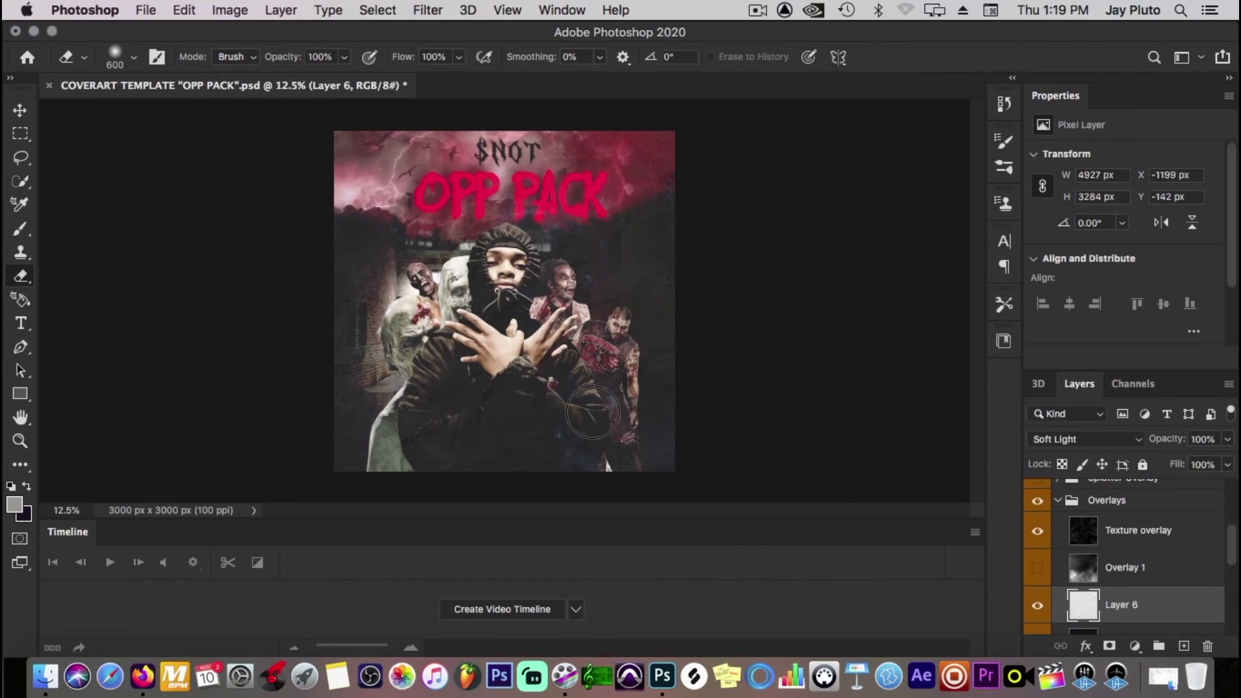
left_click(1037, 567)
left_click_drag(1083, 606, 1084, 511)
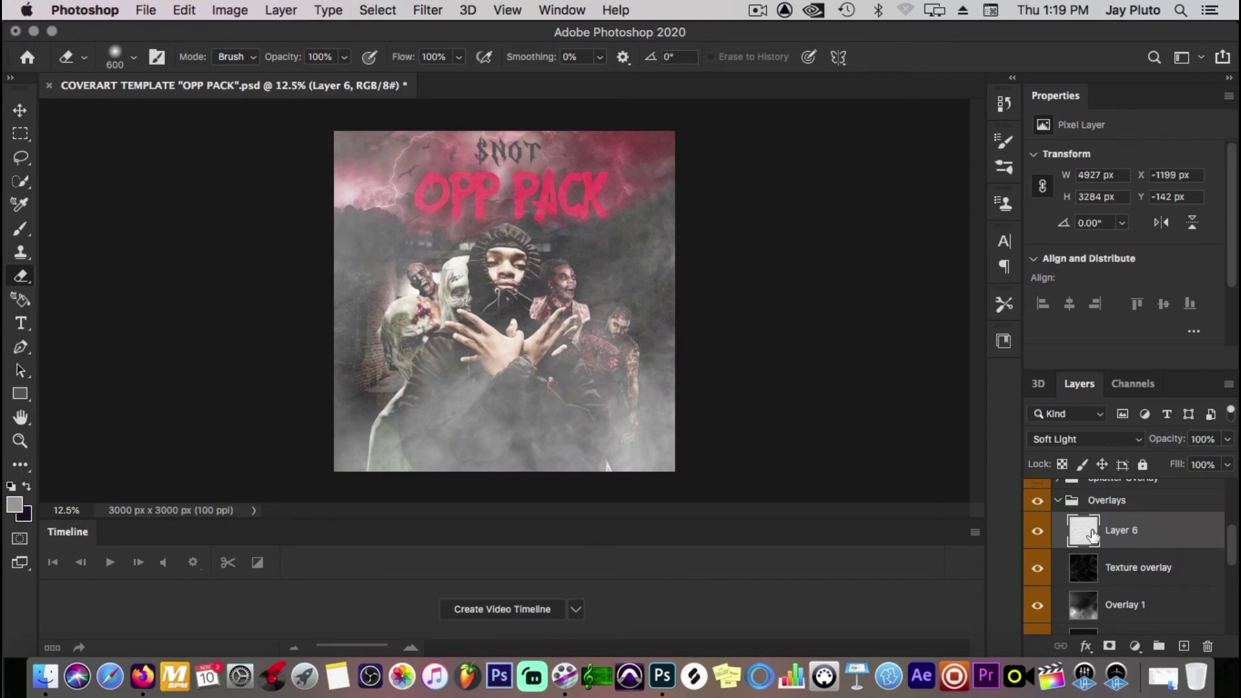
Lower the opacity of the Overlay 1 smoke layer.
left_click(1083, 605)
left_click(1227, 439)
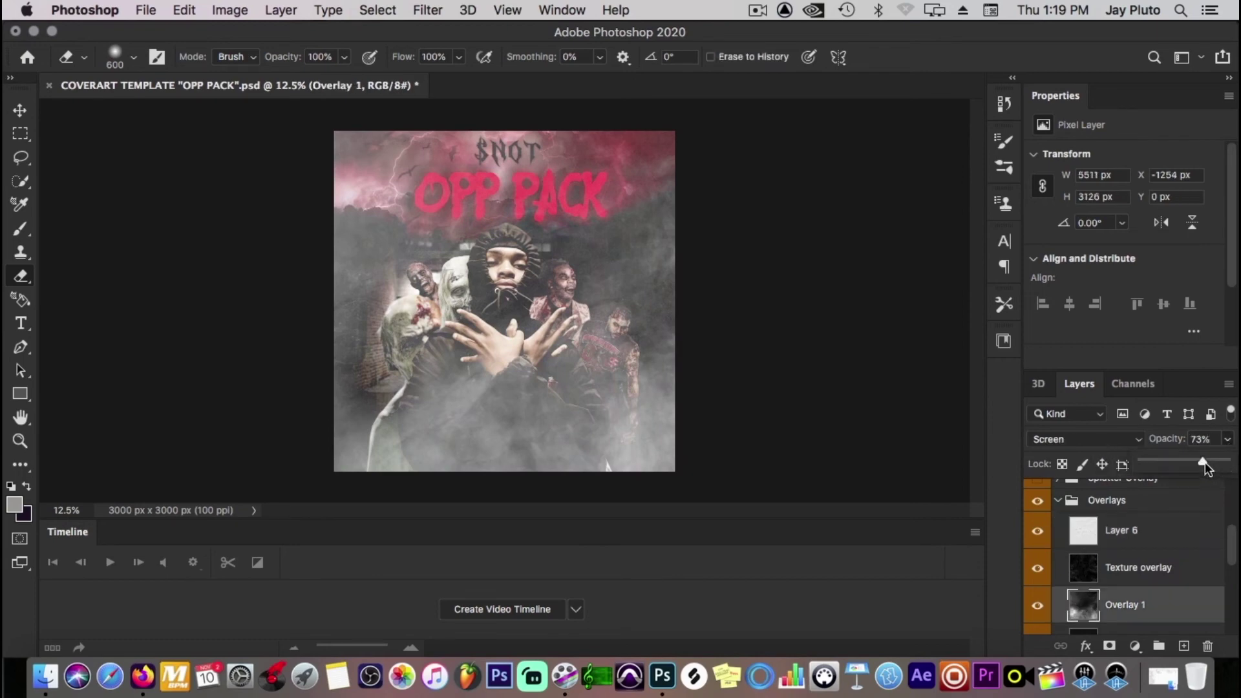
left_click_drag(1166, 460, 1178, 457)
Set the paper texture layer's blend mode to Linear Burn and its opacity to 76%.
left_click(1093, 535)
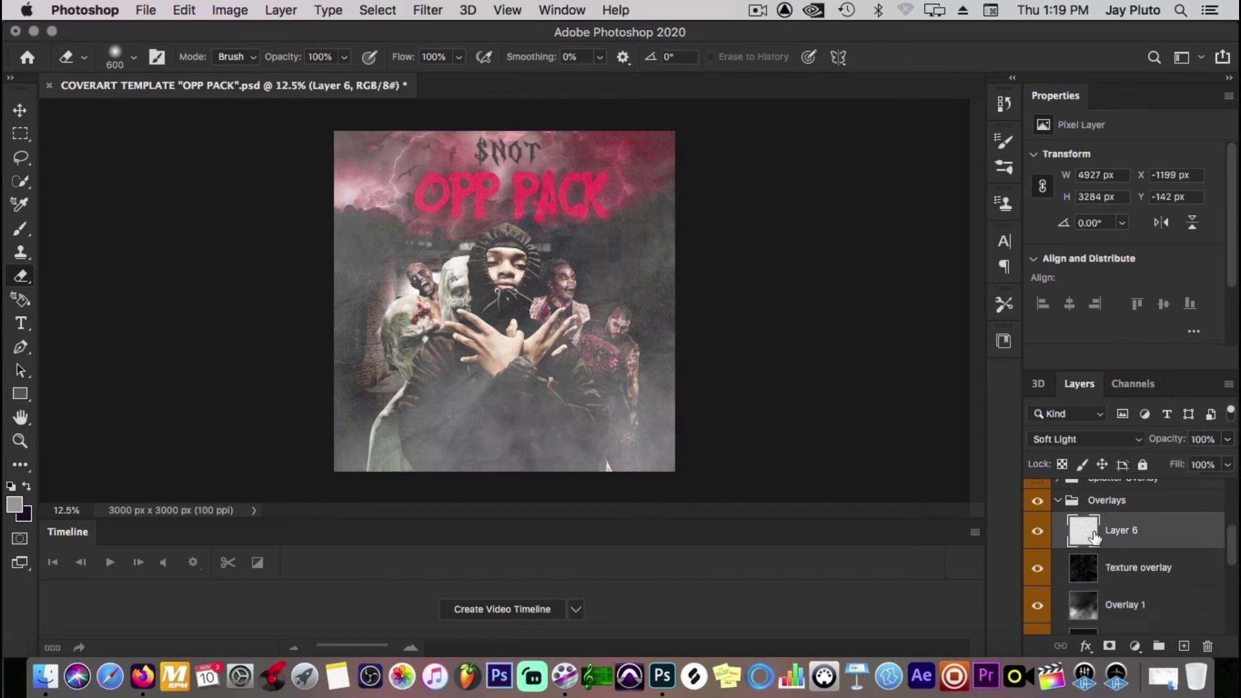
left_click(1084, 441)
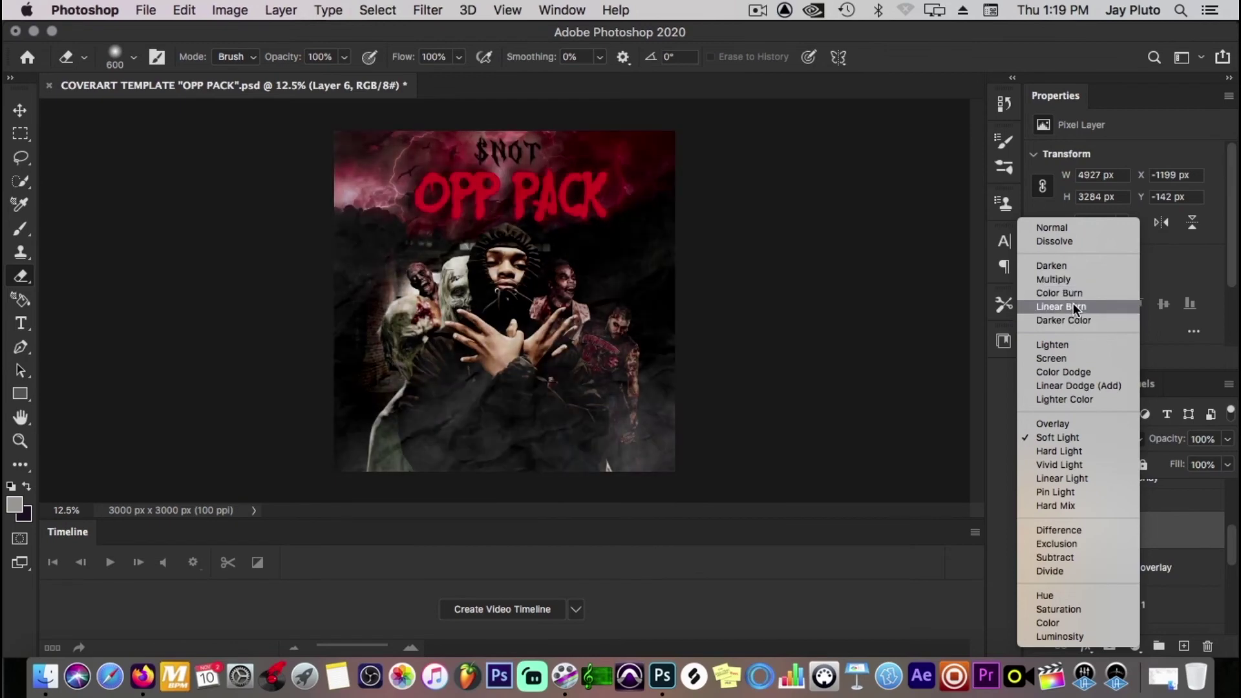
left_click(1073, 304)
left_click(1227, 440)
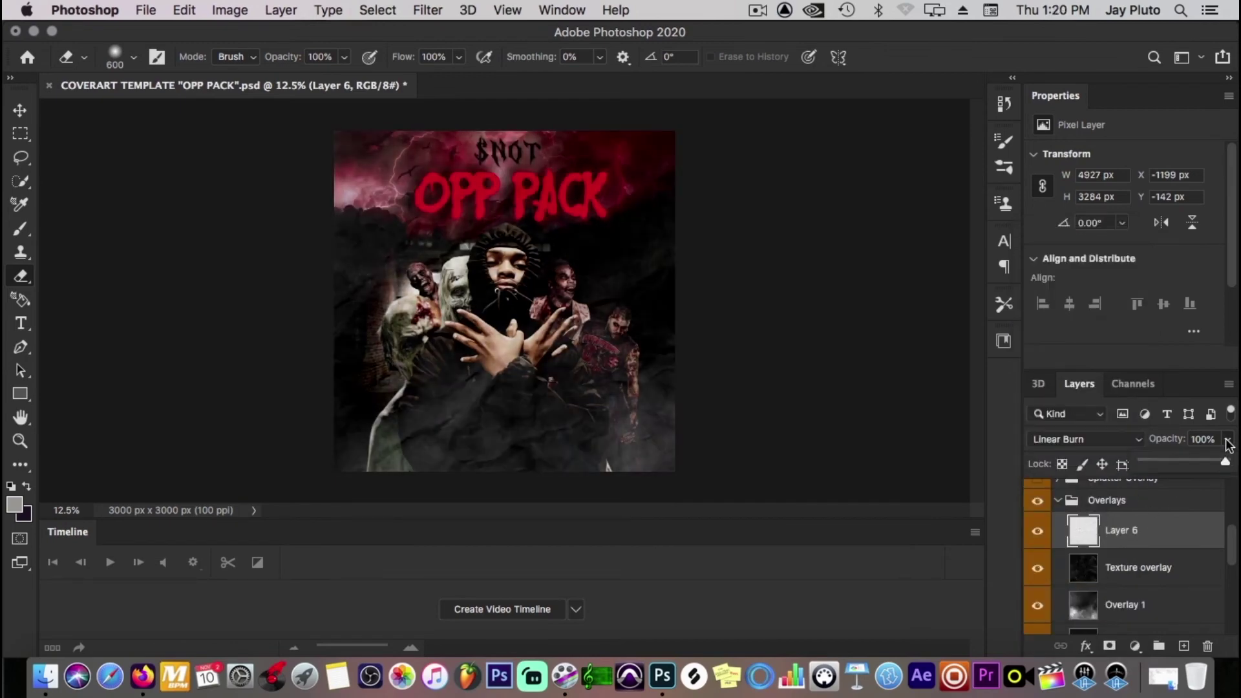
left_click_drag(1204, 460, 1204, 459)
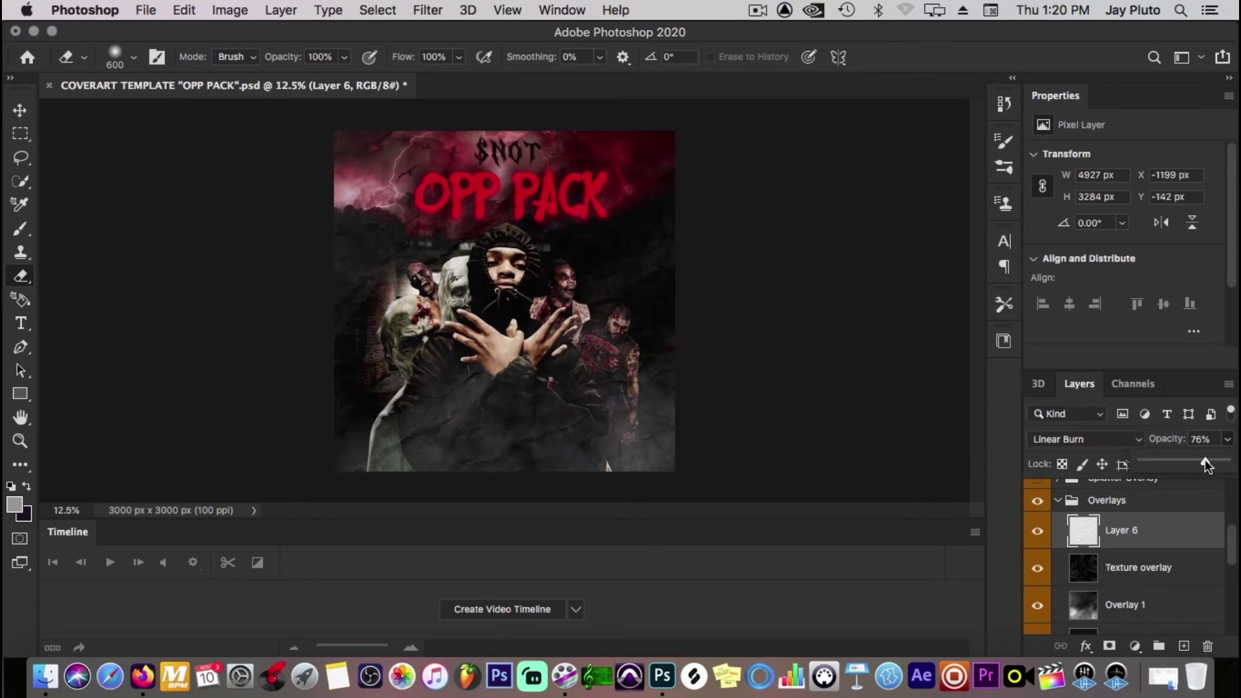
Collapse the Overlays group and make the Splatter Overlay group visible.
scroll(1100, 569, "up", 3)
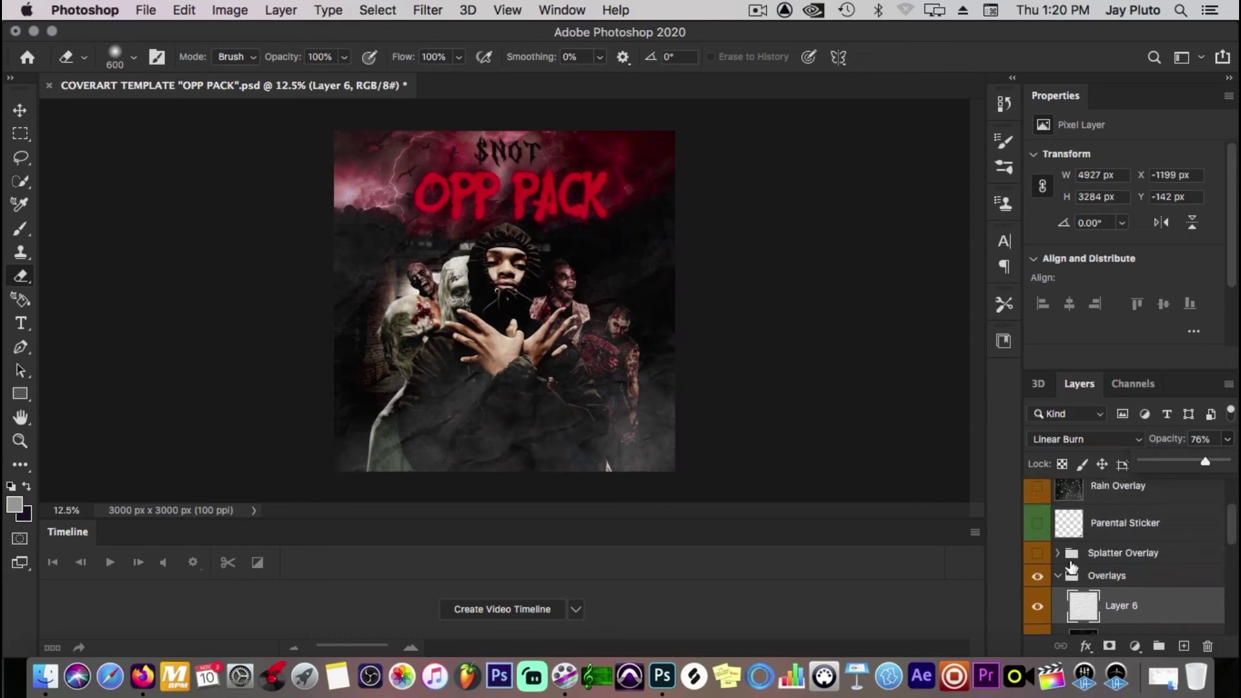
left_click(1052, 573)
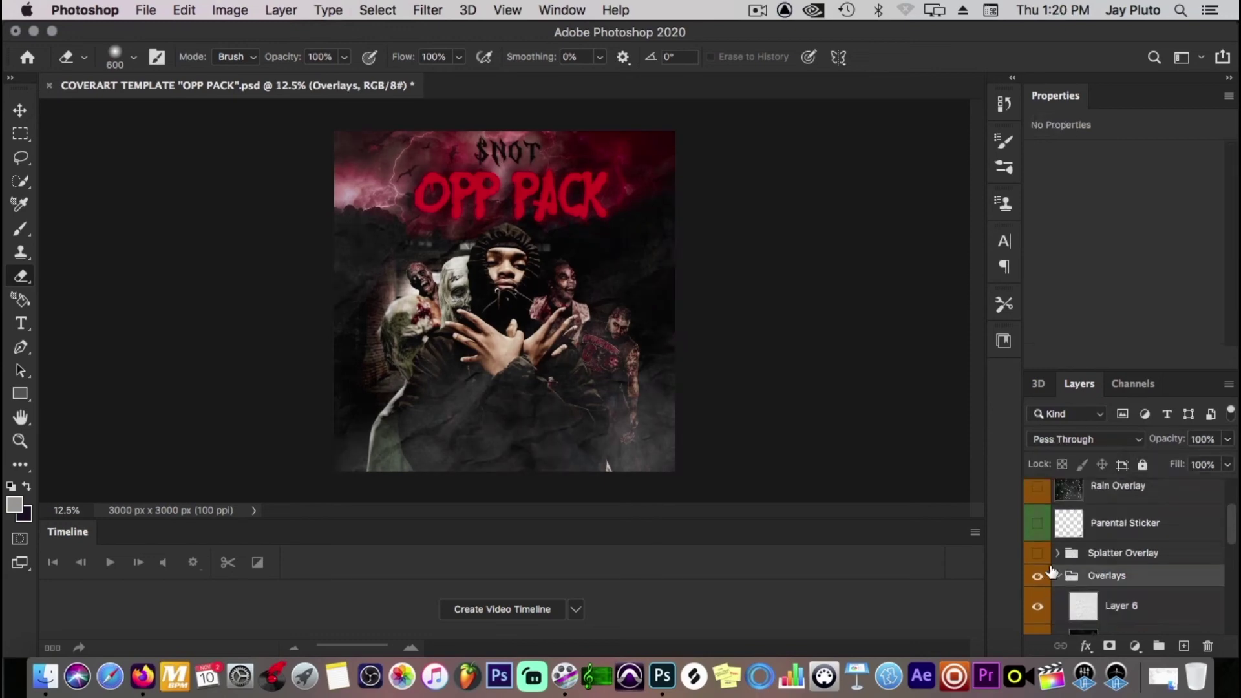
left_click(1058, 576)
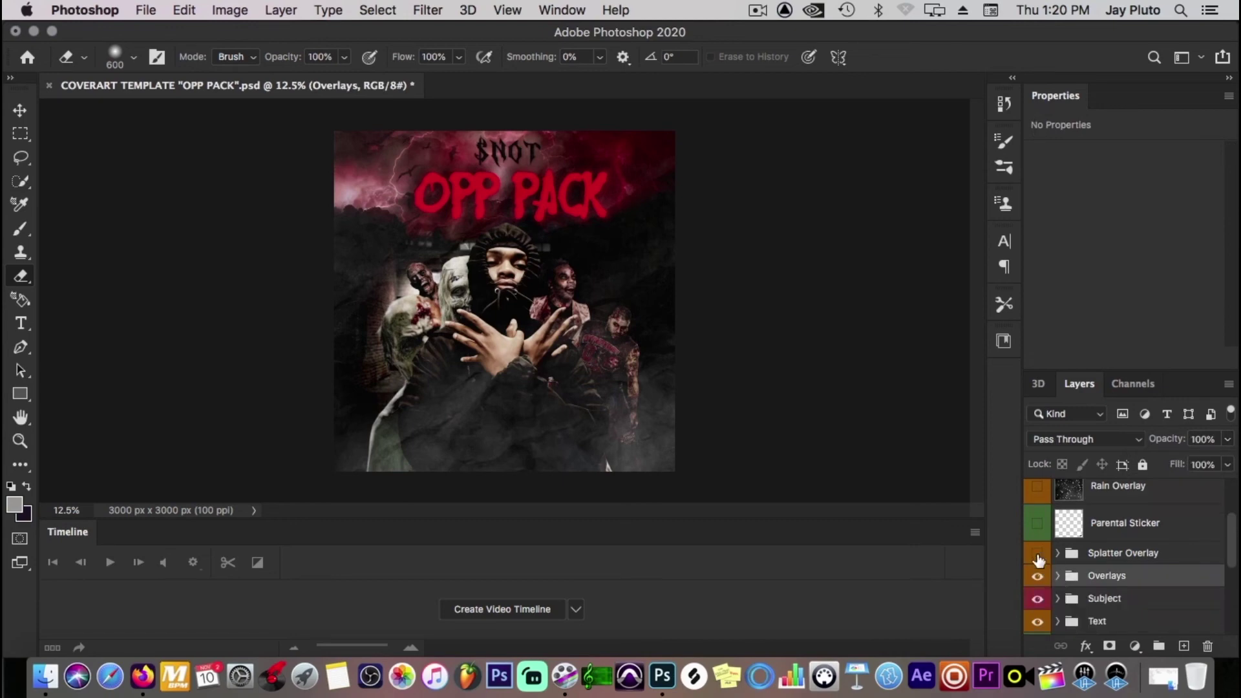
left_click(1037, 553)
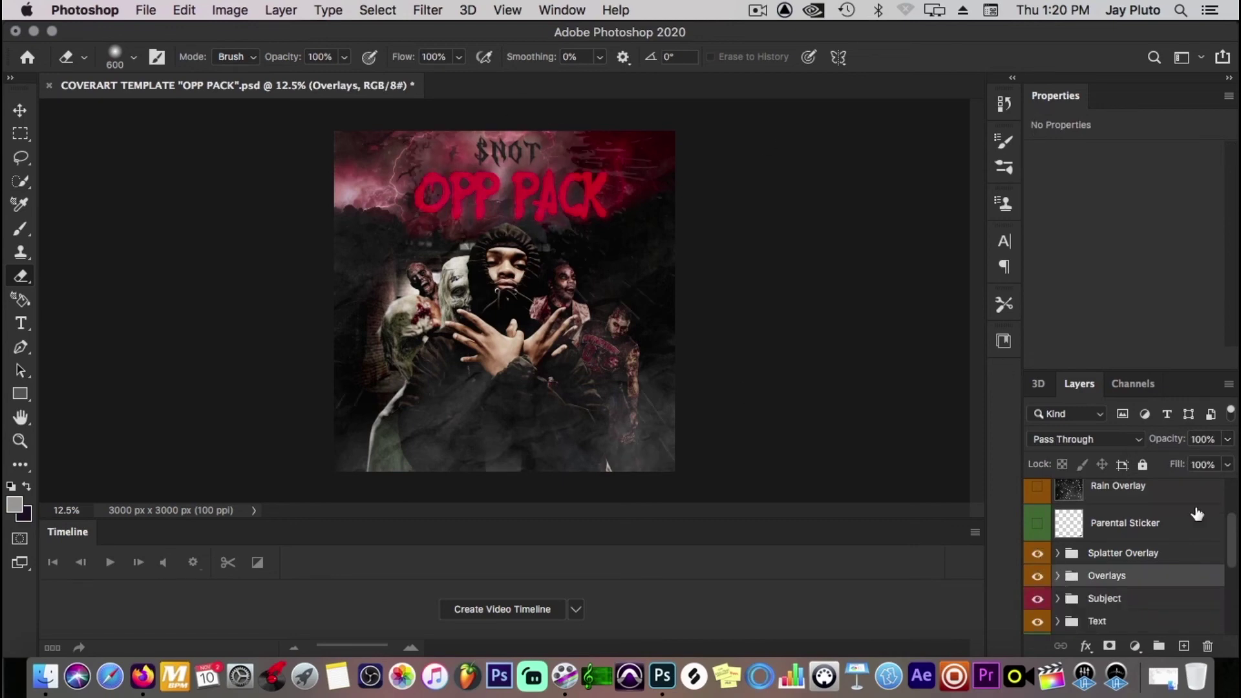
Expand the Splatter Overlay group, toggle Layer 4 copy to preview its splatter and select Layer 4.
left_click(1058, 553)
scroll(1037, 555, "down", 1)
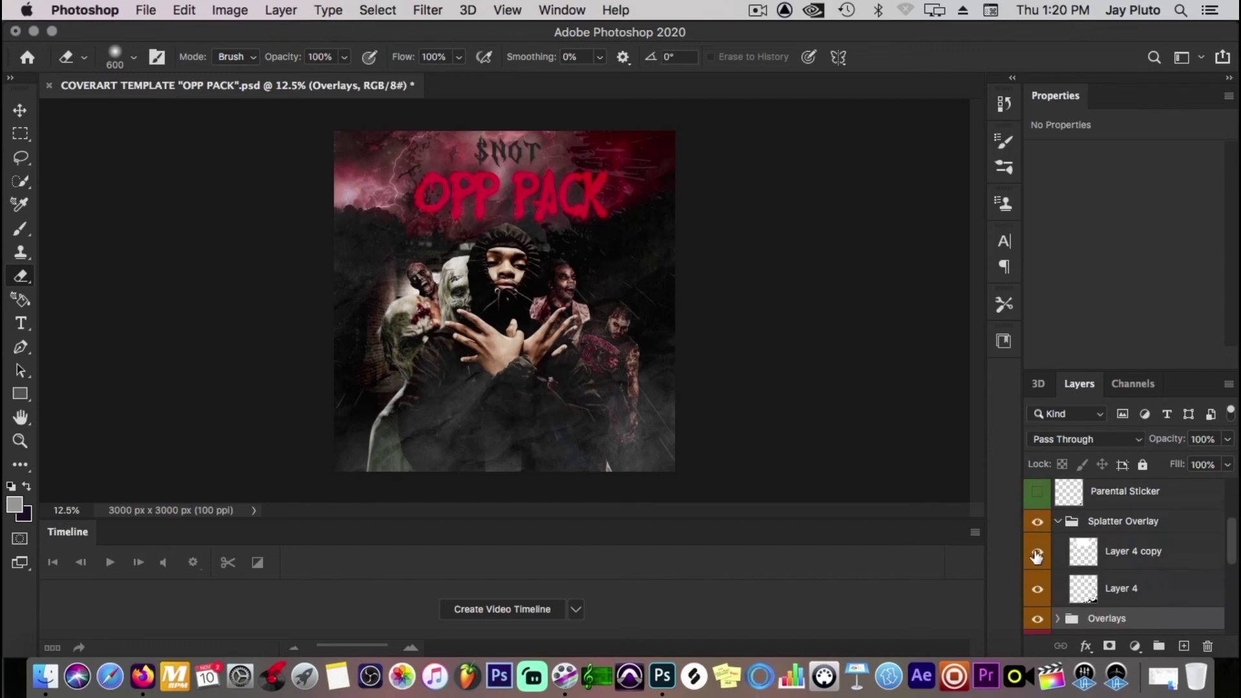
left_click(1037, 552)
left_click(1037, 553)
scroll(1112, 572, "up", 1)
left_click(1092, 590)
Make the Parental Sticker and Rain Overlay layers visible.
scroll(1090, 582, "up", 4)
left_click(1037, 575)
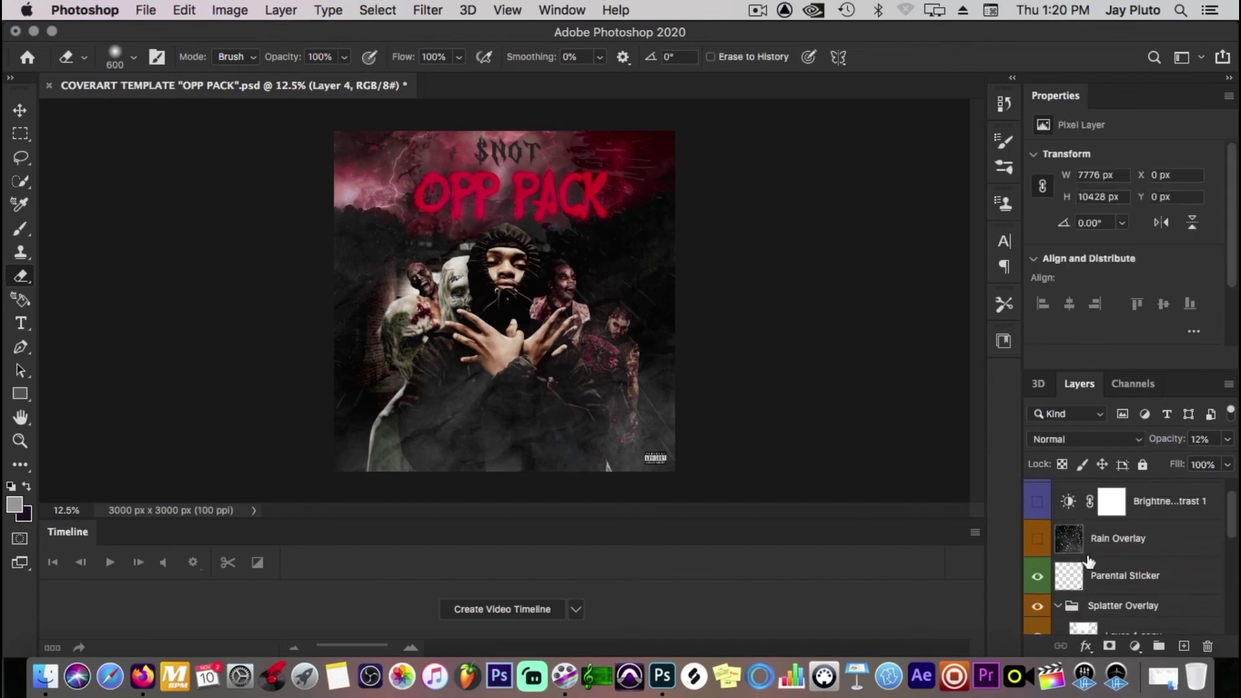
left_click(1038, 538)
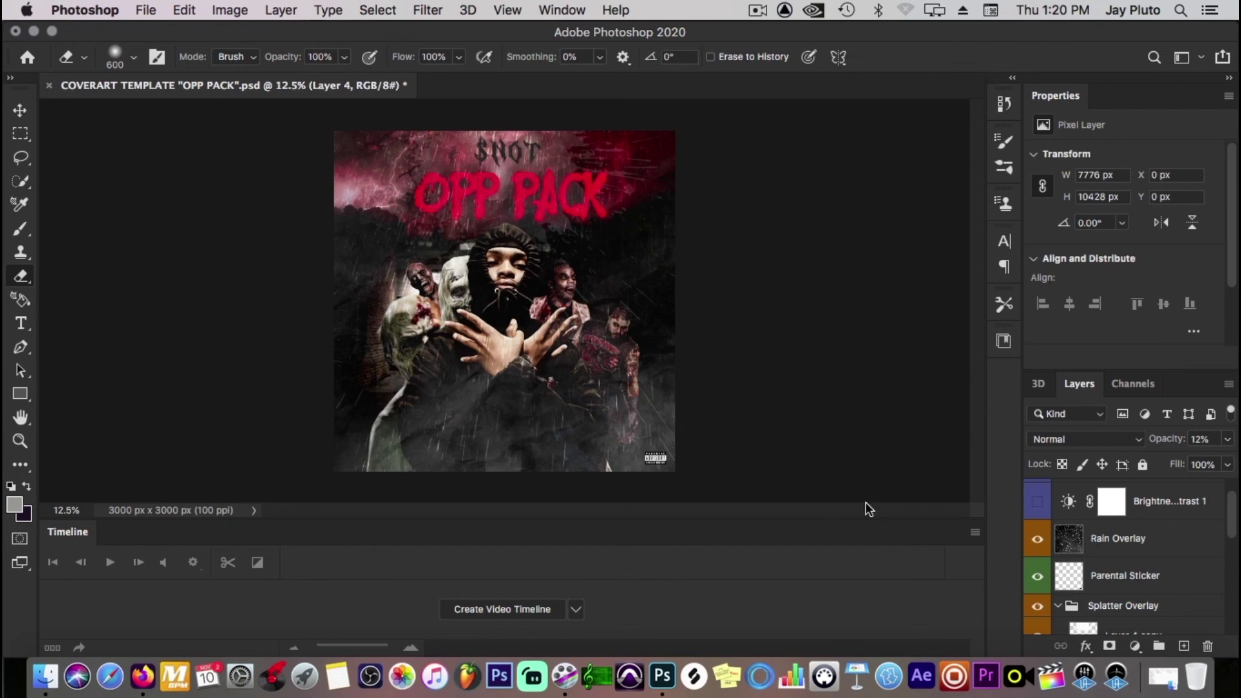
Enable the Brightness/Contrast 1 adjustment layer and set its Brightness to 24.
left_click(1038, 502)
left_click(1167, 534)
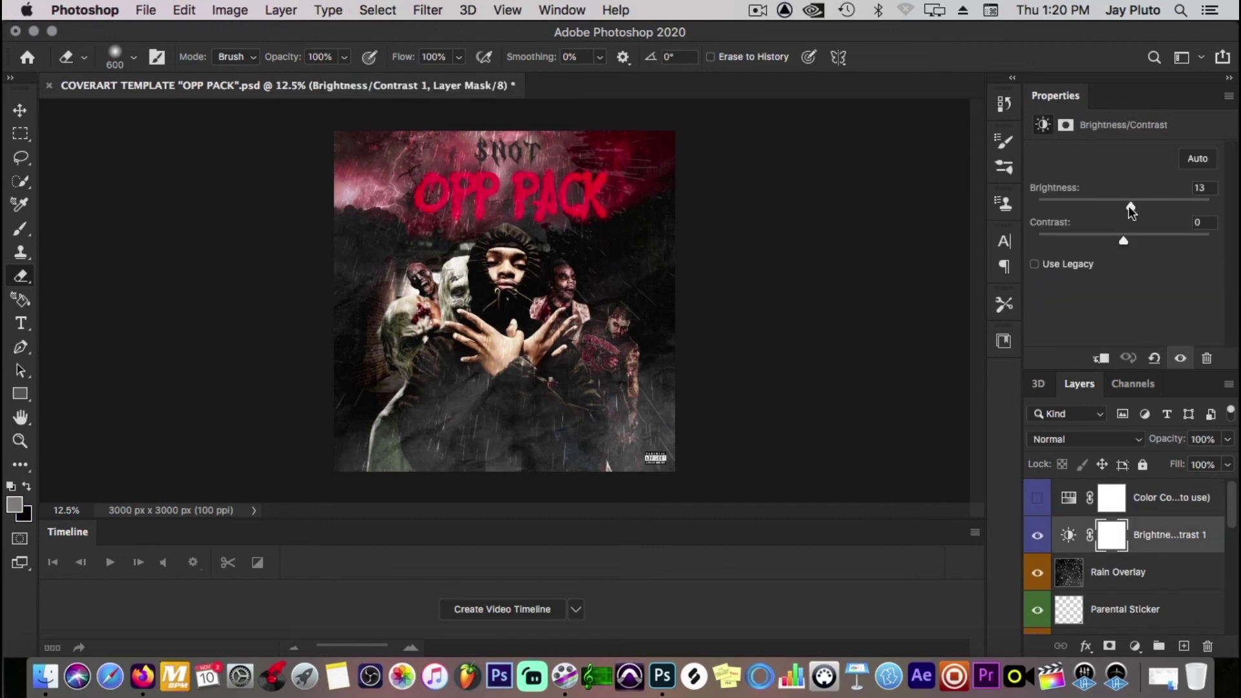
mouse_move(1129, 206)
left_mouse_down()
mouse_move(1138, 204)
mouse_move(1116, 204)
mouse_move(1157, 202)
mouse_move(1087, 199)
mouse_move(1183, 202)
mouse_move(1100, 205)
mouse_move(1177, 203)
mouse_move(1136, 204)
left_mouse_up()
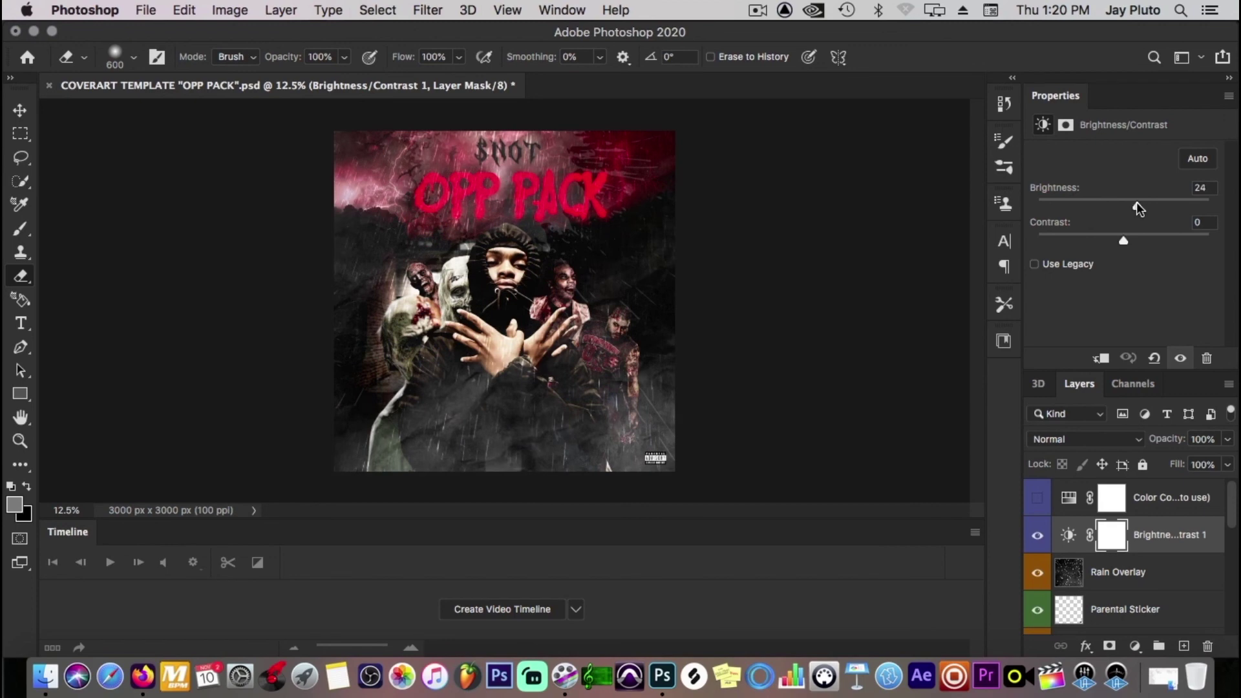
Enable the Color Control adjustment layer and set its Hue to +32 and Saturation to -31.
left_click(1176, 499)
left_click(1037, 498)
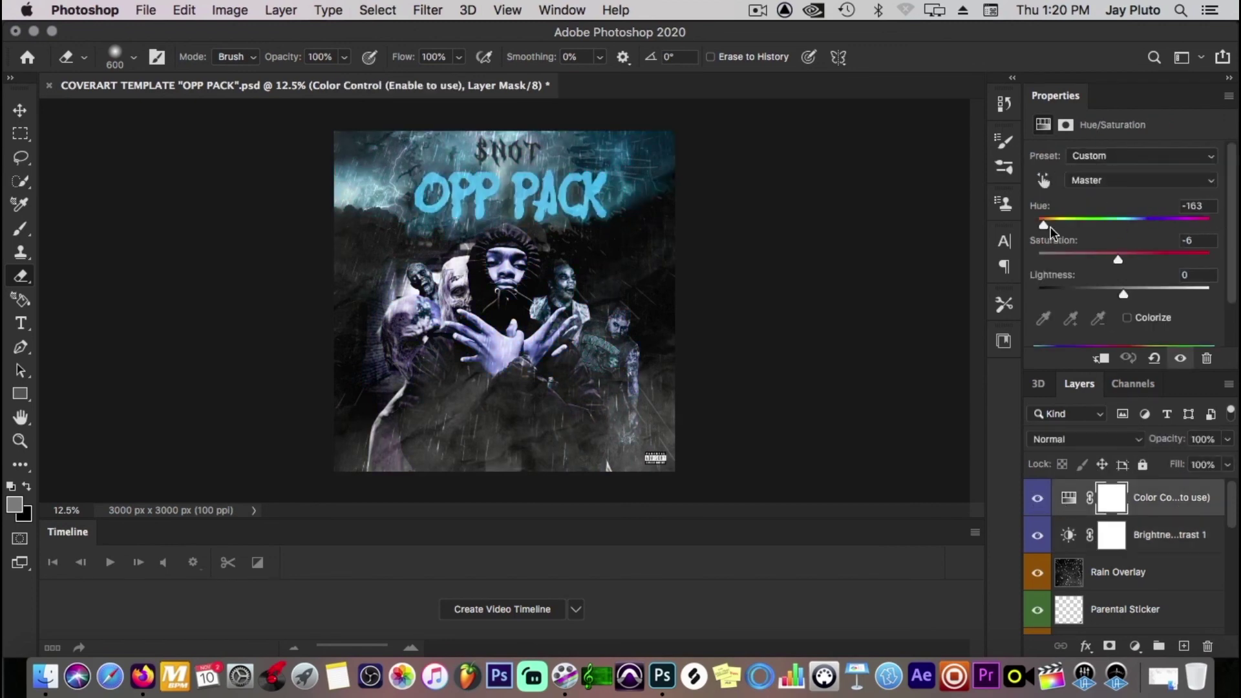
left_click_drag(1046, 226, 1150, 223)
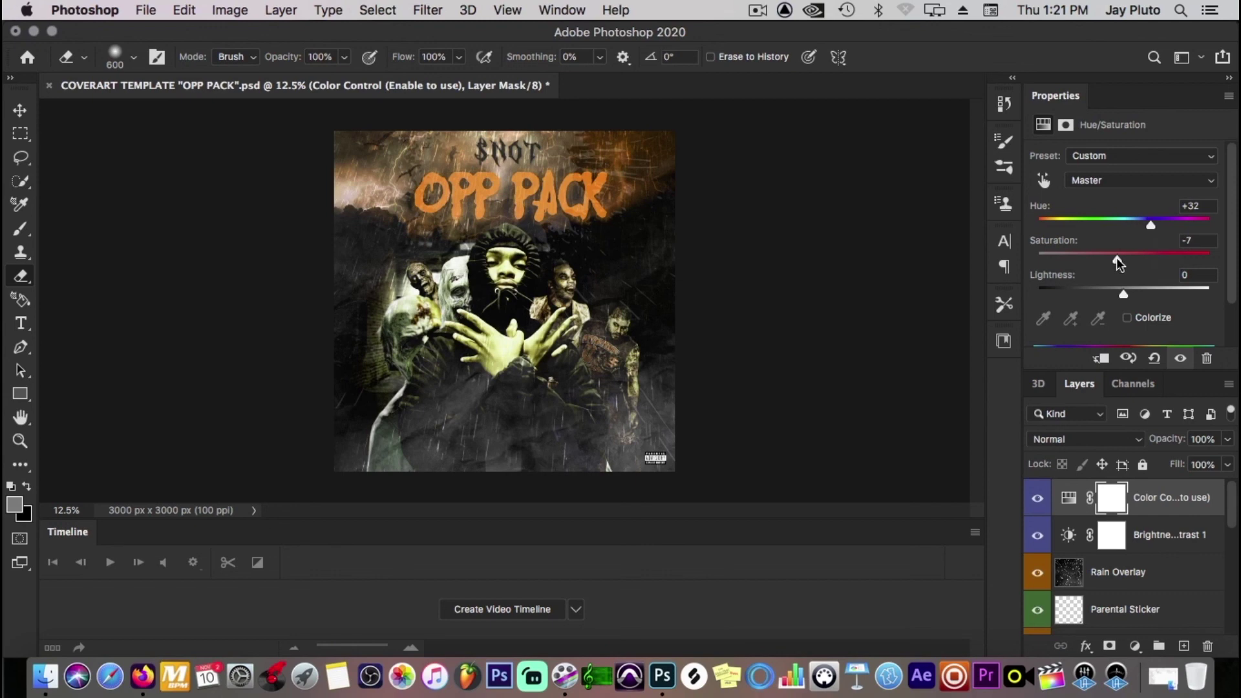
left_click_drag(1116, 258, 1095, 259)
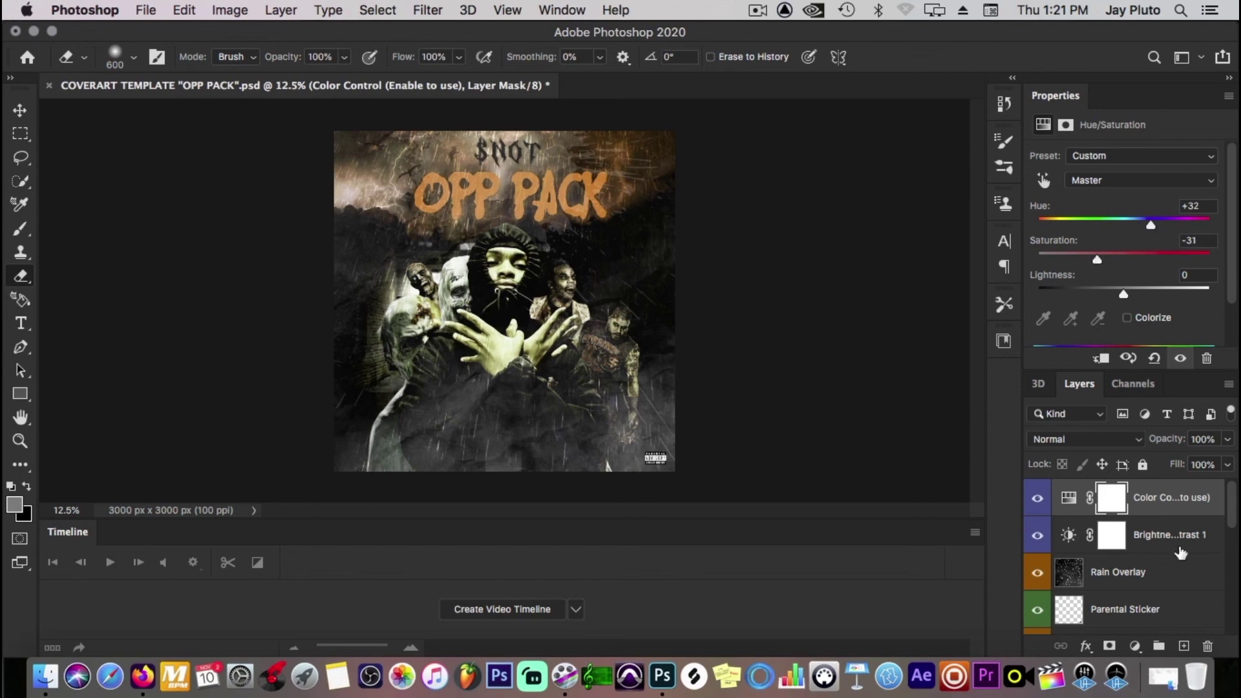
mouse_move(1231, 506)
left_mouse_down()
mouse_move(1233, 627)
mouse_move(1231, 497)
left_mouse_up()
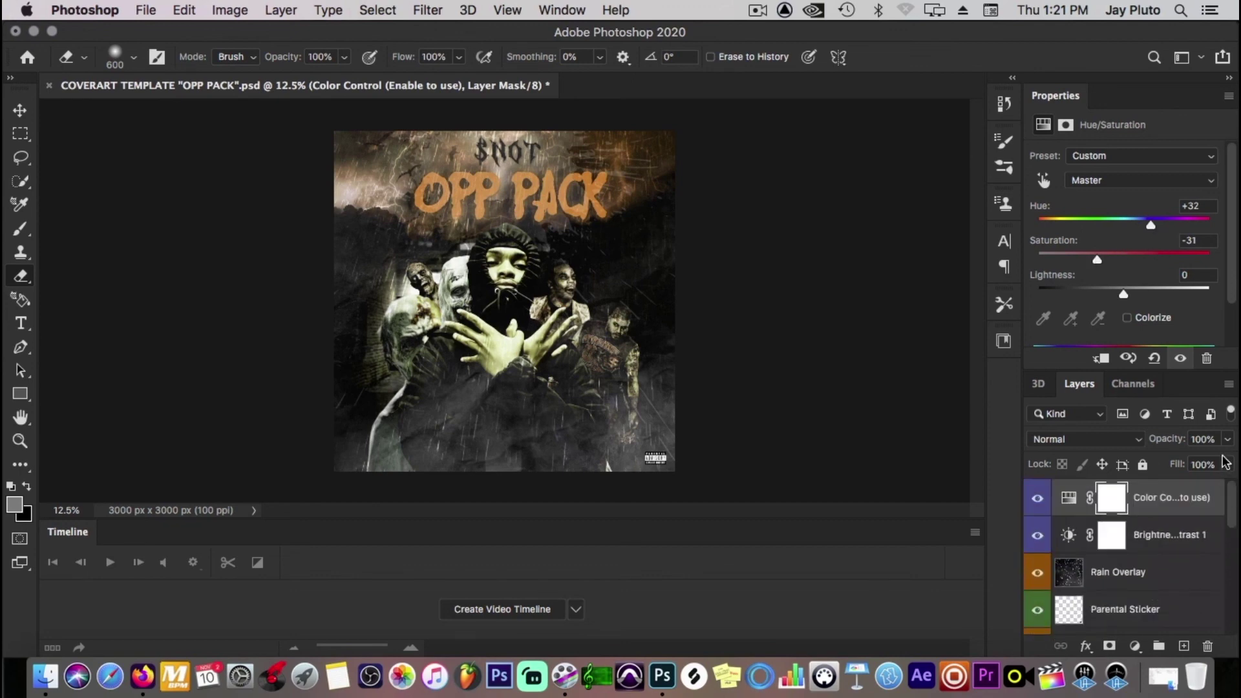